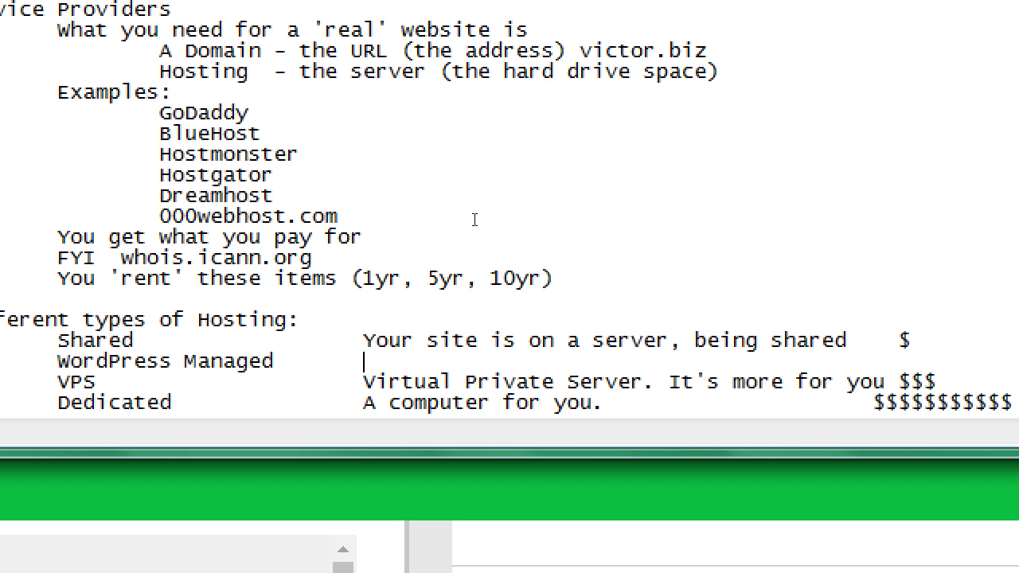
# - Describe WordPress Managed as 'Like shared, but focused on WP. Limitations' and pad the Shared line's $ with a space
pyautogui.write('Like shared, but f')
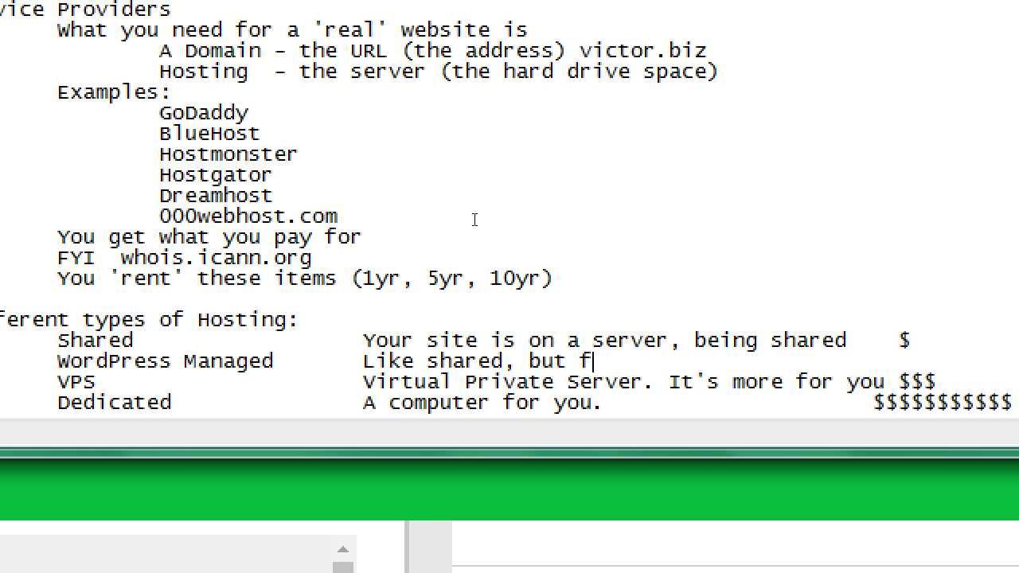
pyautogui.write('ocused on ')
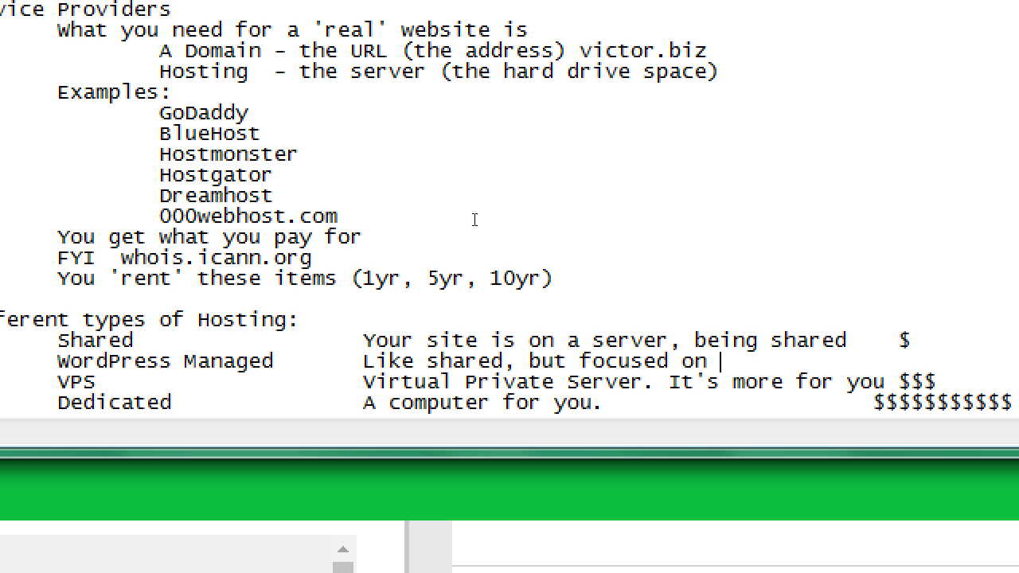
pyautogui.write('WP. Limitations')
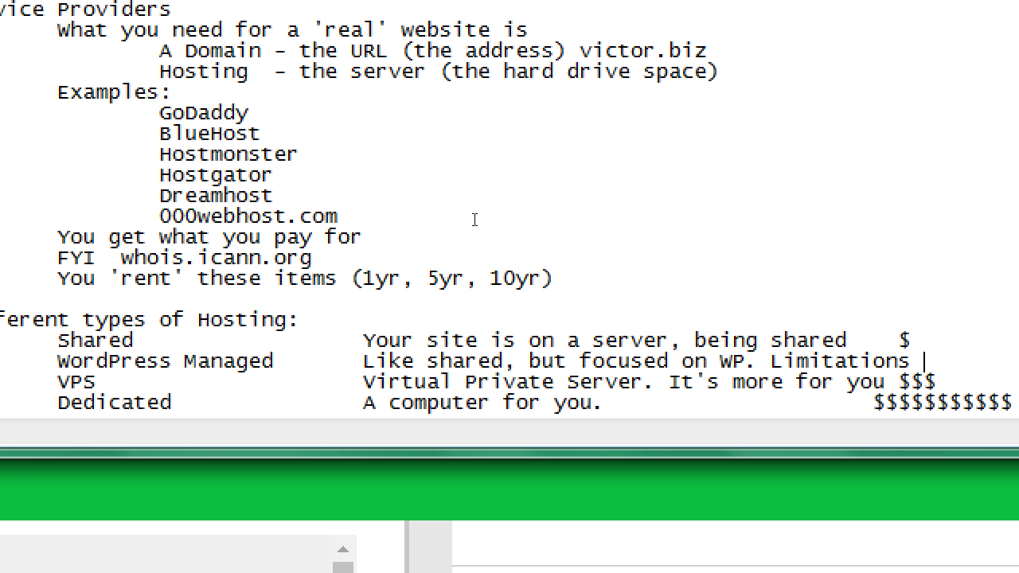
pyautogui.press('Up')
pyautogui.press('Left')
pyautogui.press('Down')
pyautogui.write('R')
pyautogui.press('BackSpace')
pyautogui.write('$')
pyautogui.press('Up')
pyautogui.press('Up')
pyautogui.press('Down')
pyautogui.press('Down')
# - Insert spaces before the $$$ on the VPS and Dedicated lines to align them with the other price marks
pyautogui.press('Left')
pyautogui.press('Left')
pyautogui.press('Left')
pyautogui.press('Left')
pyautogui.press('Left')
pyautogui.press('Left')
pyautogui.press('Left')
pyautogui.press('Left')
pyautogui.press('Left')
pyautogui.press('Left')
pyautogui.press('Left')
pyautogui.press('Left')
pyautogui.press('Left')
pyautogui.press('Left')
pyautogui.press('Left')
pyautogui.press('Left')
pyautogui.hotkey('shift', 'End')
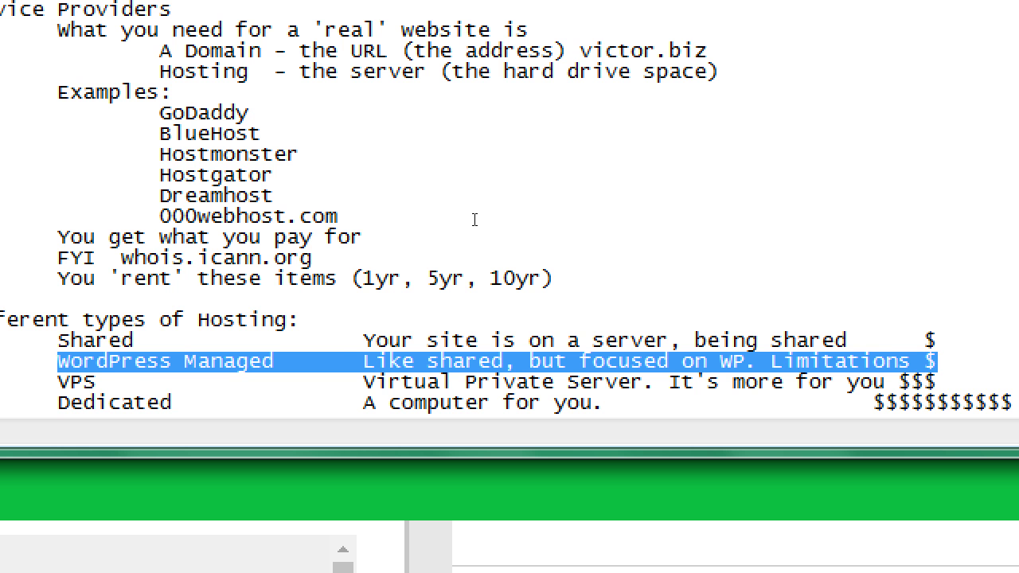
pyautogui.press('End')
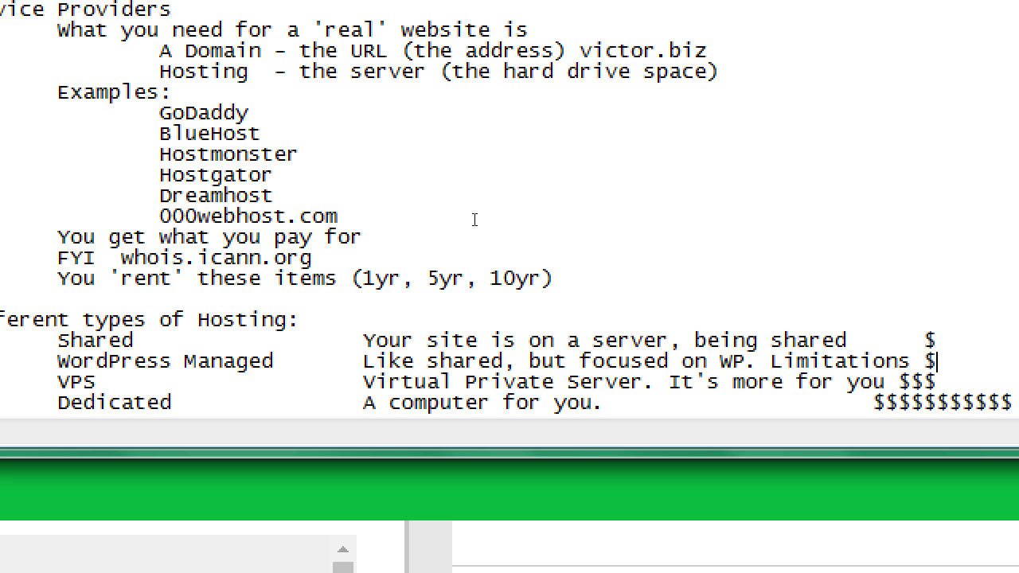
pyautogui.press('Down')
pyautogui.press('Left')
pyautogui.press('Left')
pyautogui.press('Left')
pyautogui.press('Down')
pyautogui.press('Left')
pyautogui.press('Left')
pyautogui.press('Left')
pyautogui.press('Left')
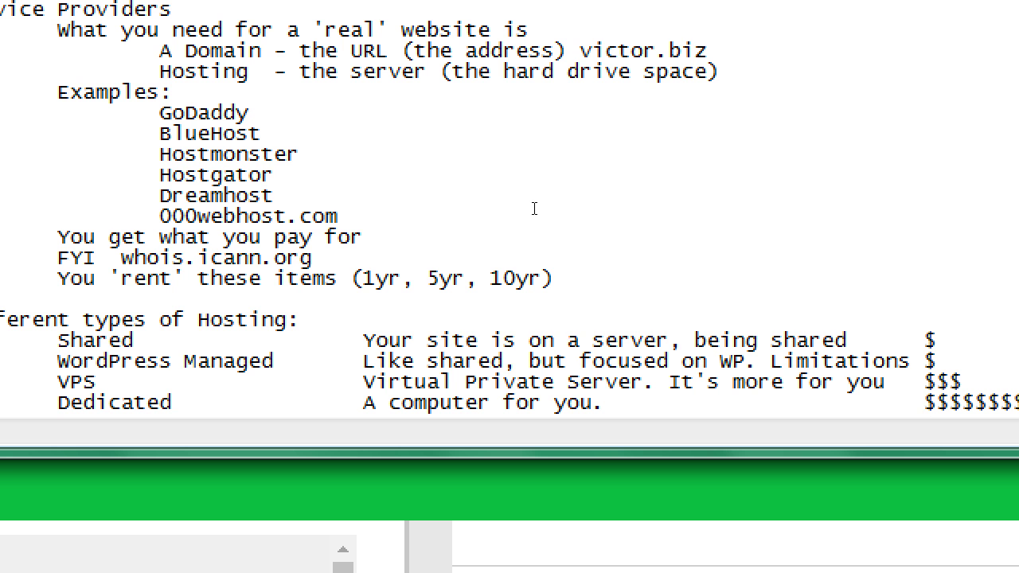
pyautogui.press('Up')
pyautogui.press('Home')
pyautogui.press('Right')
pyautogui.hotkey('shift', 'Down')
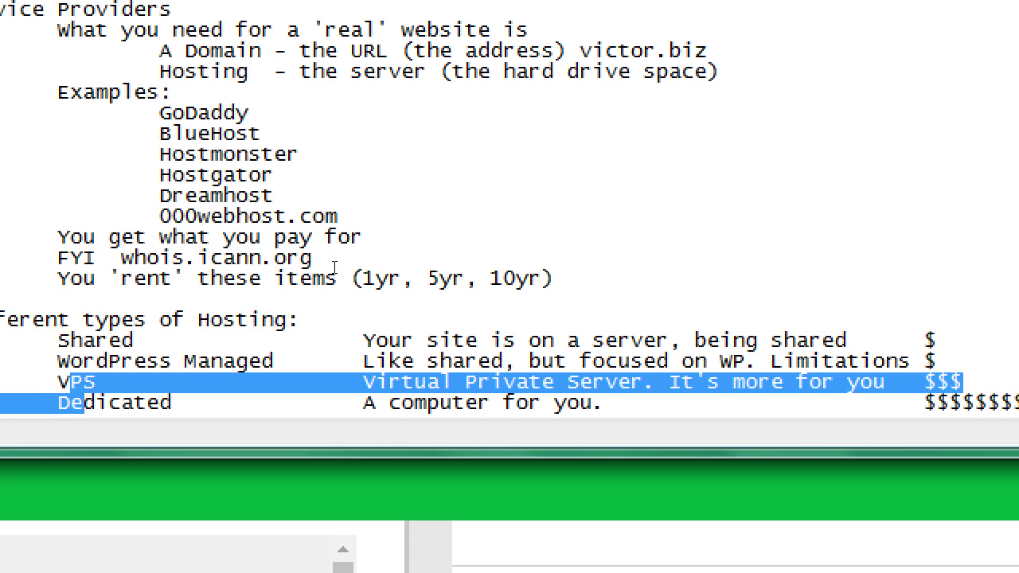
pyautogui.press('Up')
pyautogui.press('Up')
pyautogui.press('Up')
pyautogui.press('Up')
pyautogui.press('End')
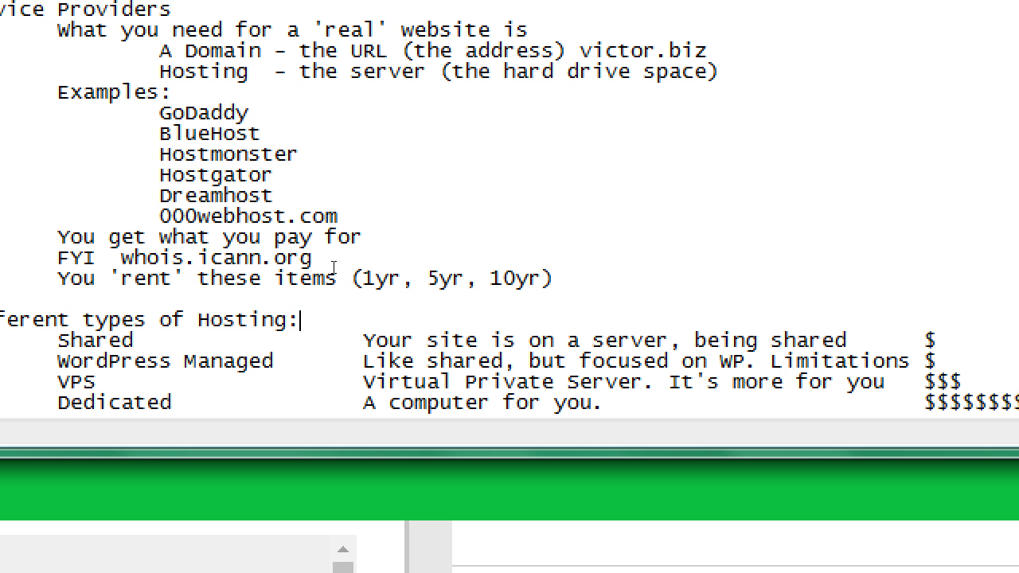
pyautogui.press('Down')
pyautogui.press('Down')
pyautogui.press('Down')
# - Add a new indented line directly under the Shared entry
pyautogui.press('Up')
pyautogui.press('Up')
pyautogui.press('End')
pyautogui.press('Return')
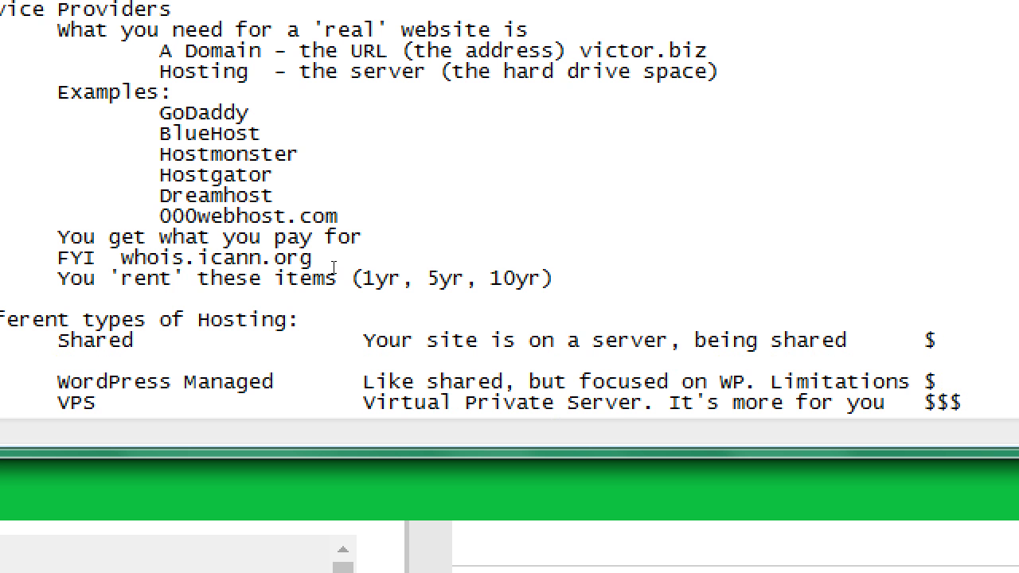
pyautogui.press('Tab')
pyautogui.press('Tab')
pyautogui.press('Tab')
# - List the Basic, Medium and Advanced tiers on separate indented lines under Shared
pyautogui.scroll(-1, 333, 267)
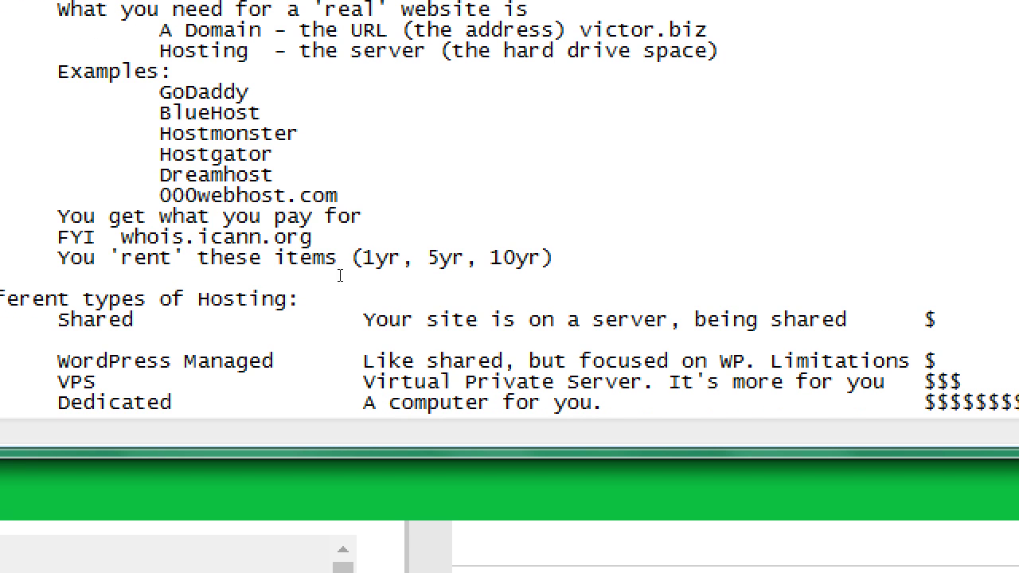
pyautogui.write('Basic')
pyautogui.press('Return')
pyautogui.press('Tab')
pyautogui.press('Tab')
pyautogui.press('Tab')
pyautogui.press('Tab')
pyautogui.write('Medium')
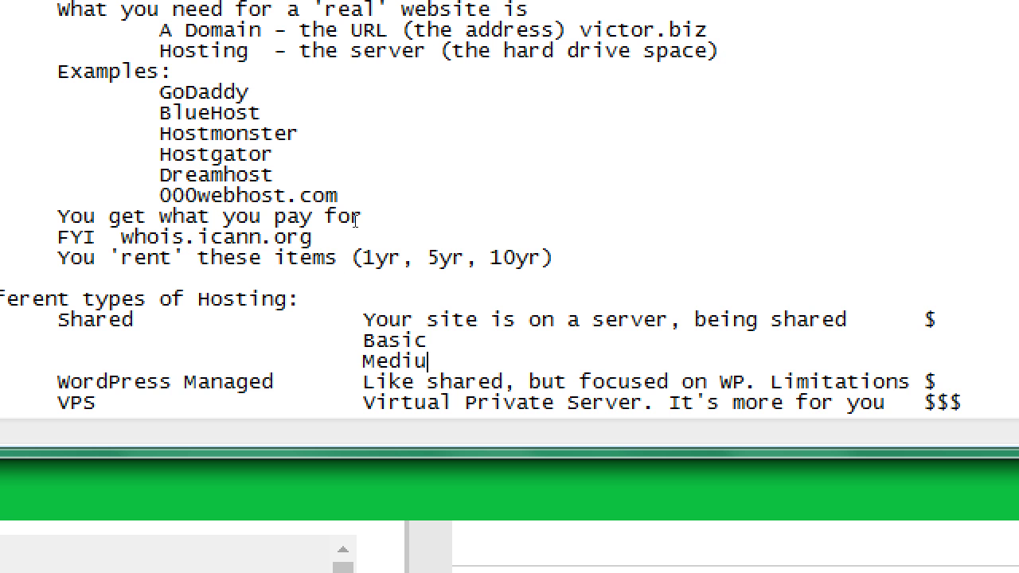
pyautogui.press('Return')
pyautogui.press('Tab')
pyautogui.press('Tab')
pyautogui.press('Tab')
pyautogui.press('Tab')
pyautogui.write('Ad')
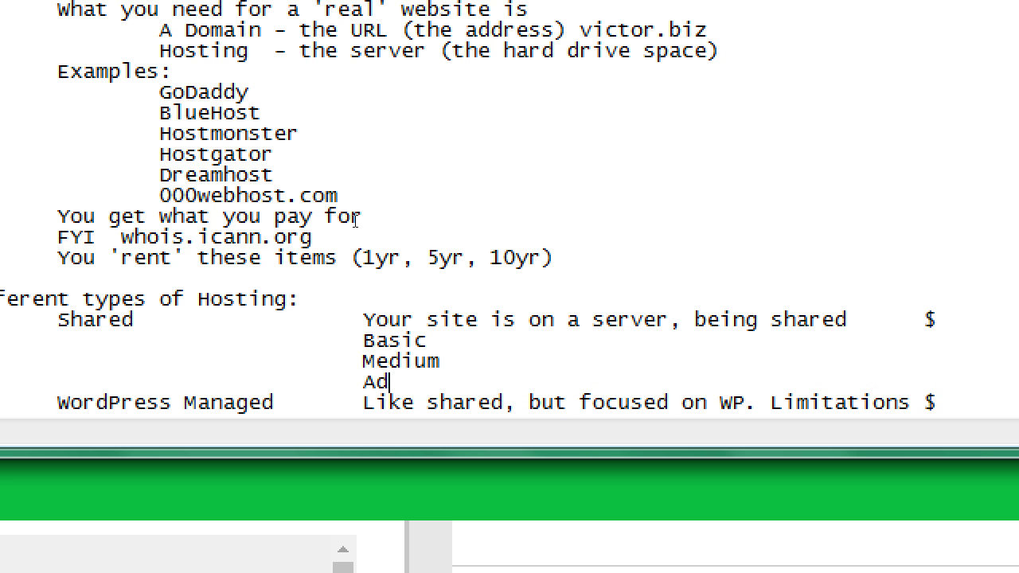
pyautogui.write('vanced')
pyautogui.scroll(-1, 355, 219)
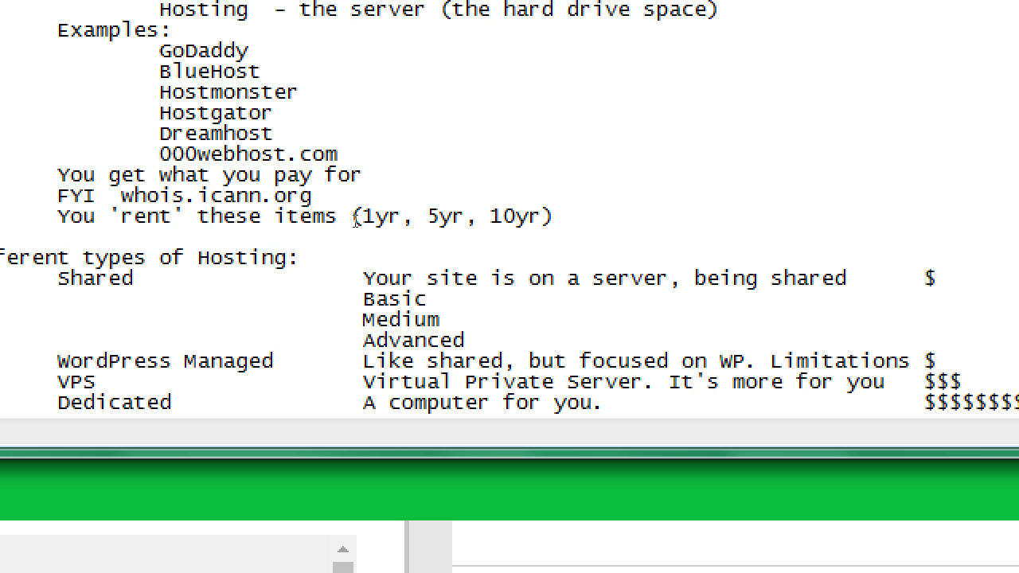
# - Mark the Advanced tier with '<-- Reccommendation' after a tab gap
pyautogui.press('Up')
pyautogui.press('Up')
pyautogui.press('Up')
pyautogui.press('Down')
pyautogui.press('Tab')
pyautogui.write('<-- Reccommendation')
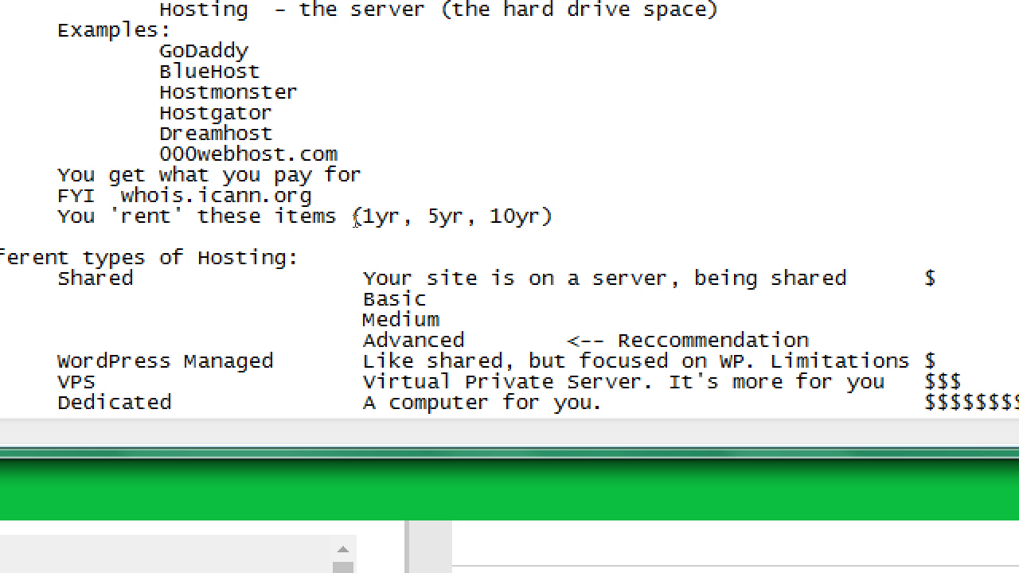
pyautogui.hotkey('alt', 'Tab')
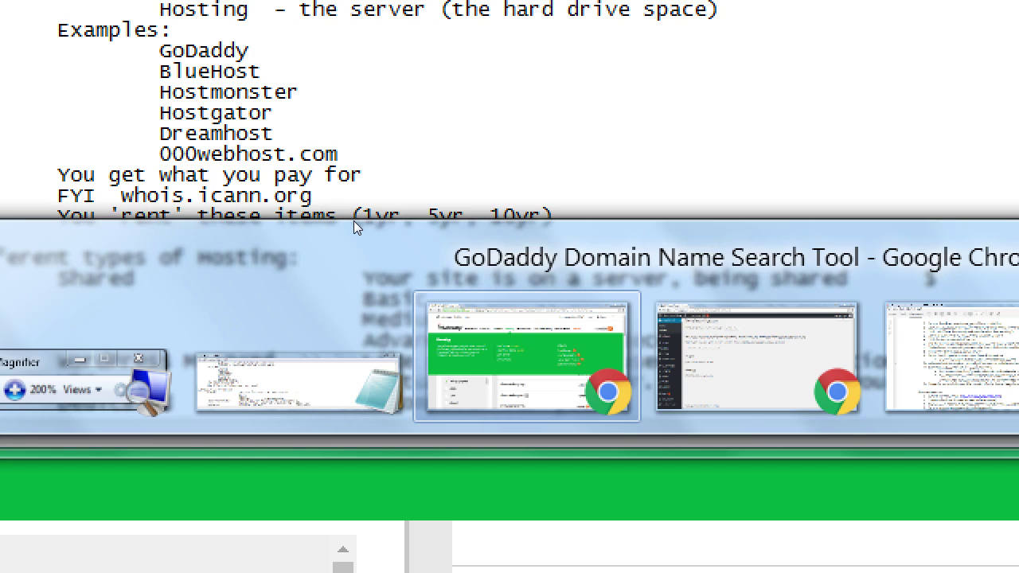
pyautogui.press('super+minus')
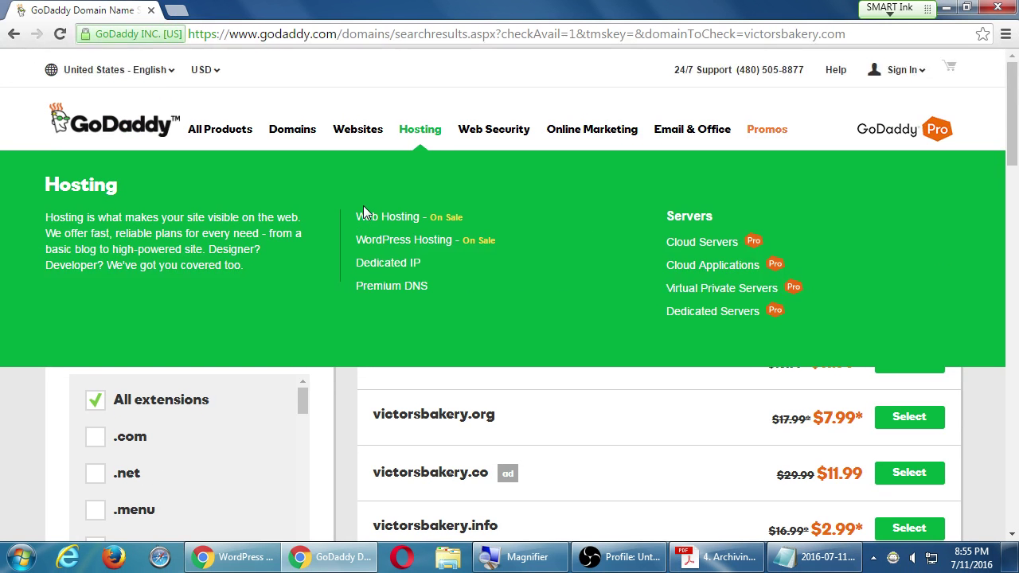
pyautogui.press('super+plus')
pyautogui.click(391, 218)
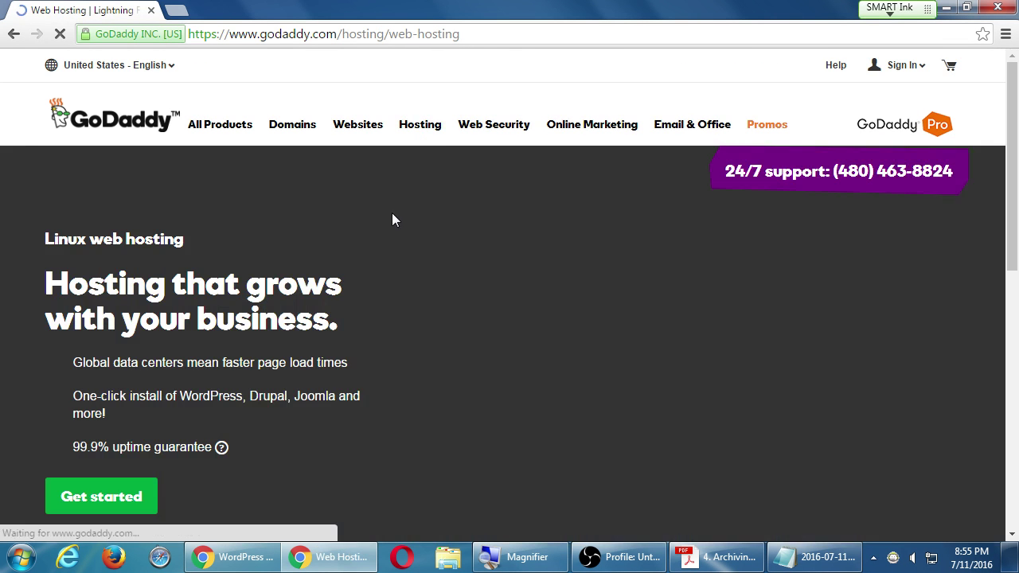
pyautogui.scroll(-8, 395, 205)
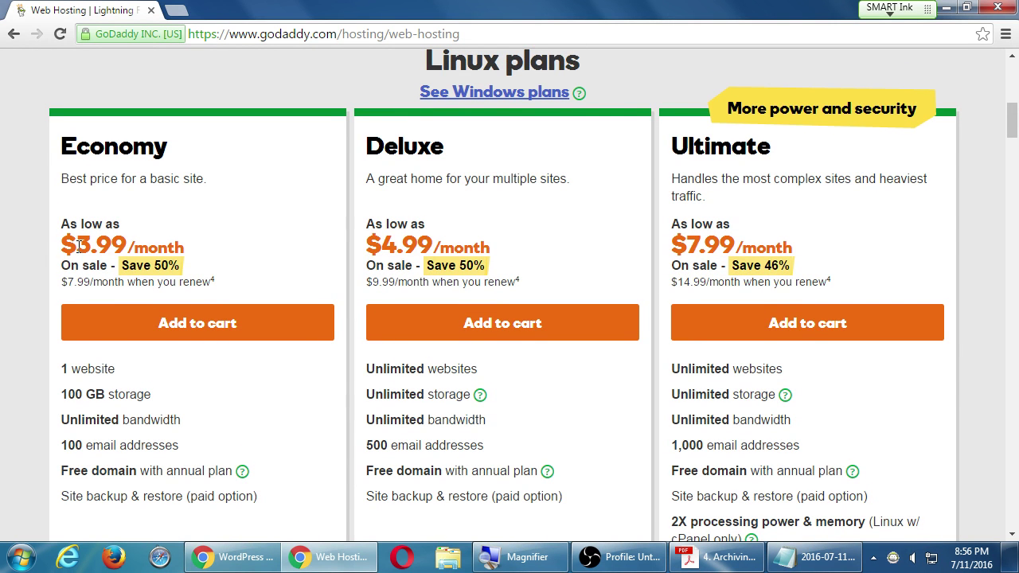
pyautogui.moveTo(77, 247); pyautogui.dragTo(112, 246)
pyautogui.click(70, 282)
pyautogui.moveTo(70, 281); pyautogui.dragTo(96, 283)
pyautogui.moveTo(382, 243); pyautogui.dragTo(436, 236)
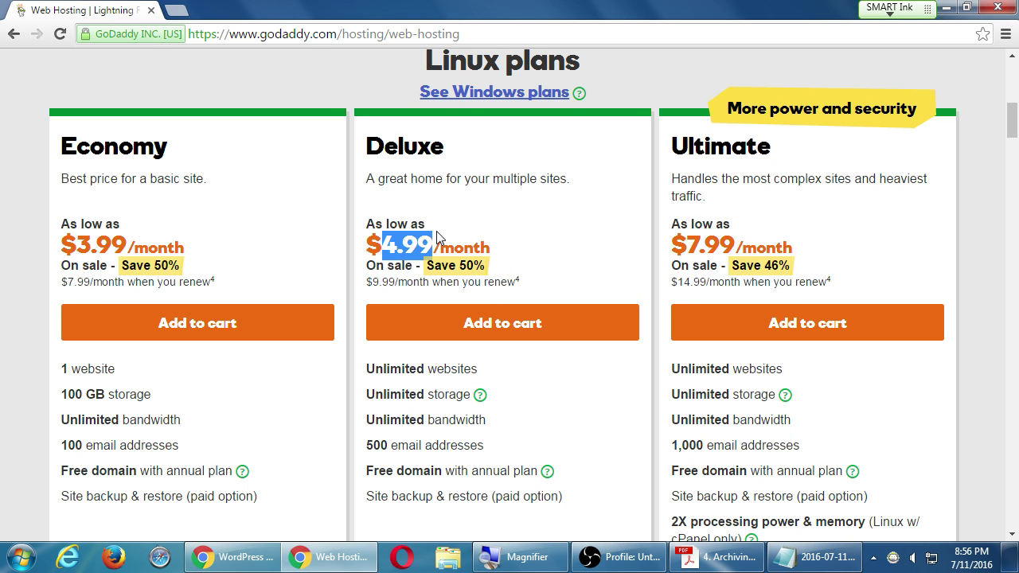
pyautogui.moveTo(373, 283); pyautogui.dragTo(398, 282)
pyautogui.moveTo(670, 243); pyautogui.dragTo(756, 241)
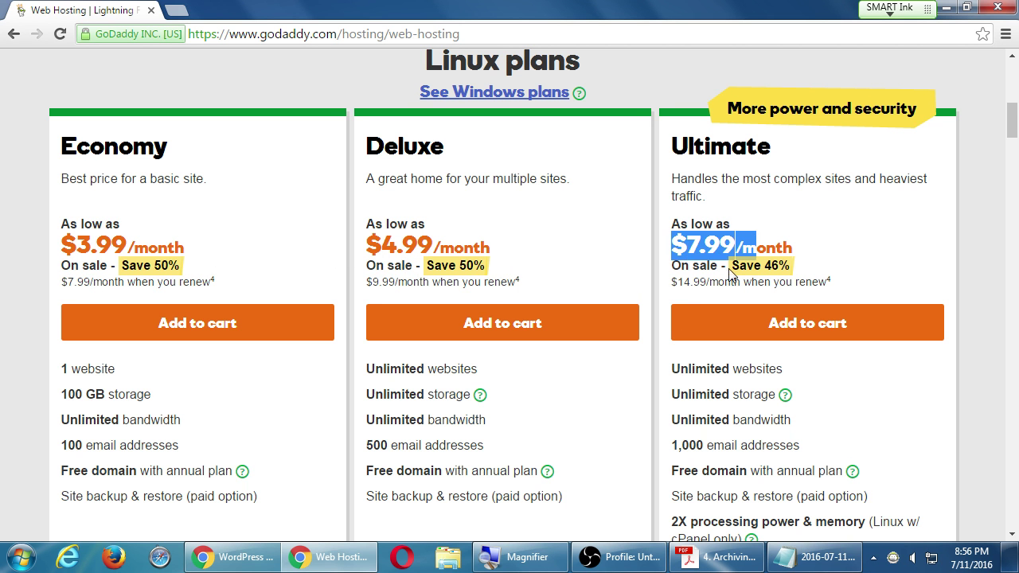
pyautogui.click(677, 279)
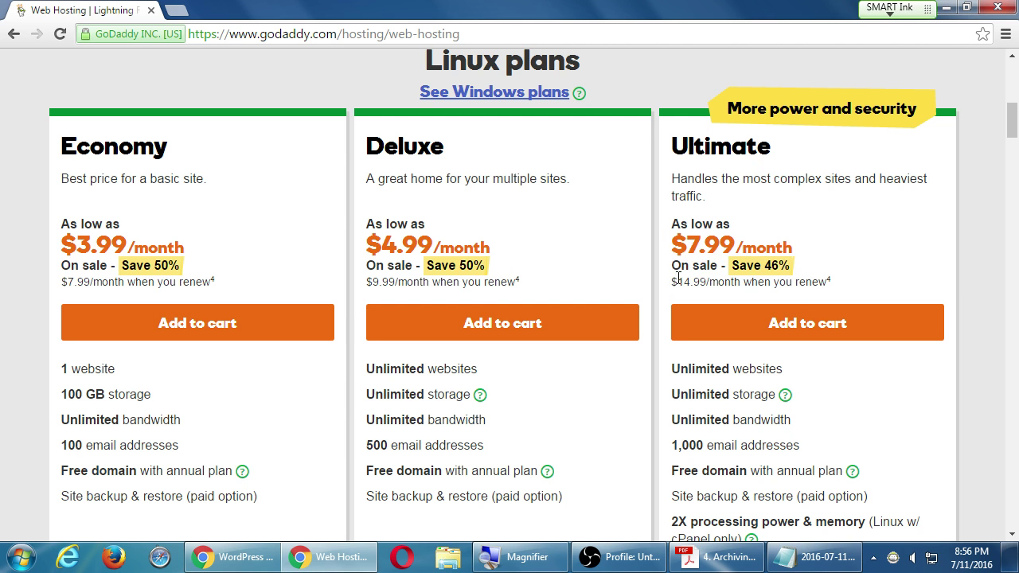
pyautogui.moveTo(676, 280); pyautogui.dragTo(831, 283)
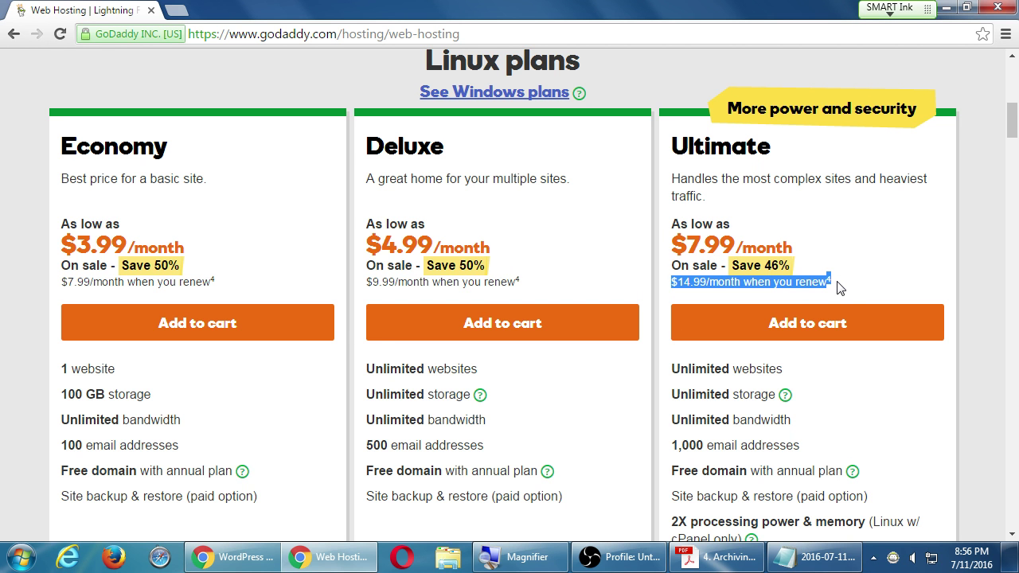
pyautogui.scroll(-1, 837, 285)
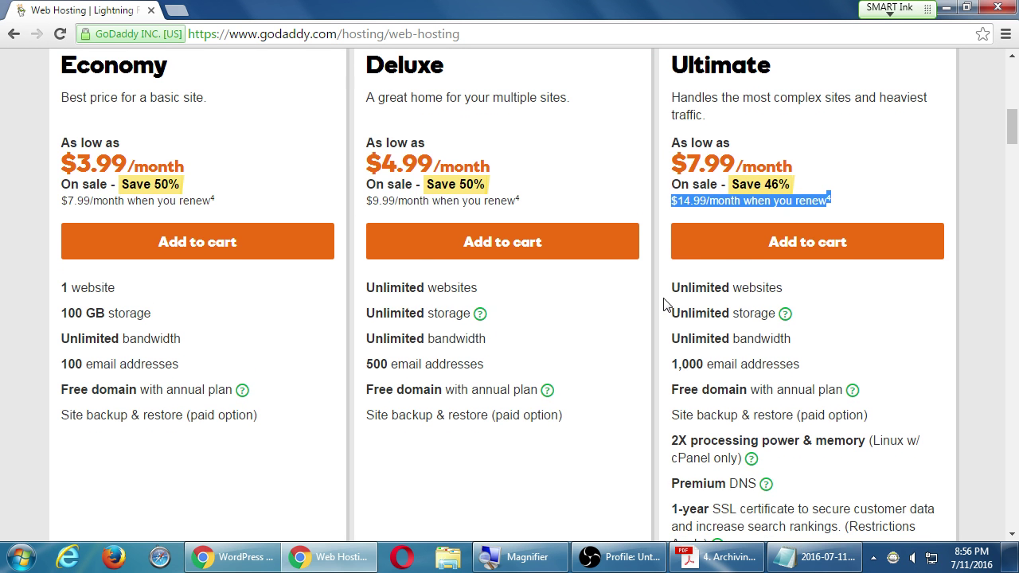
pyautogui.moveTo(132, 296); pyautogui.dragTo(39, 290)
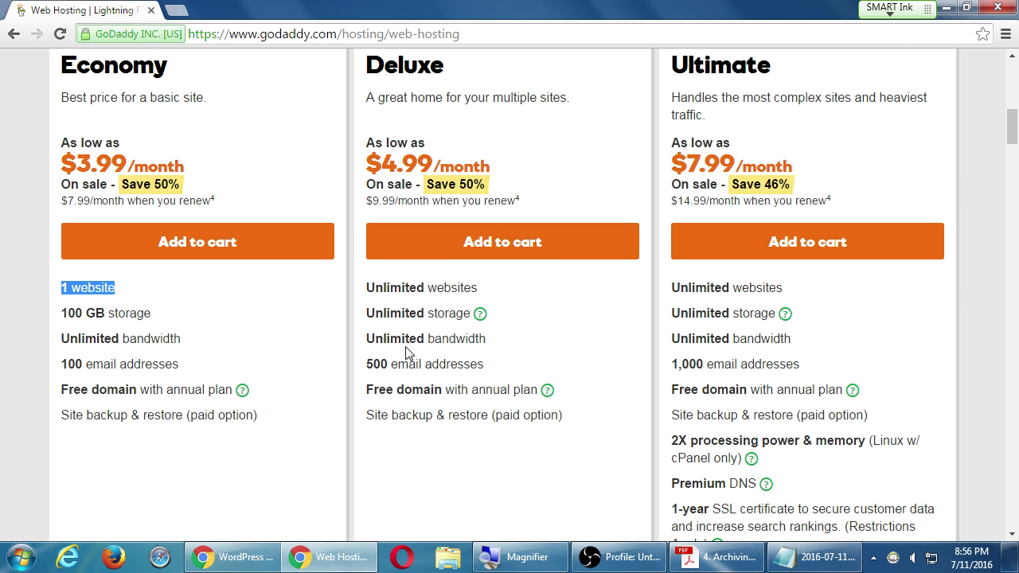
pyautogui.moveTo(75, 314); pyautogui.dragTo(117, 316)
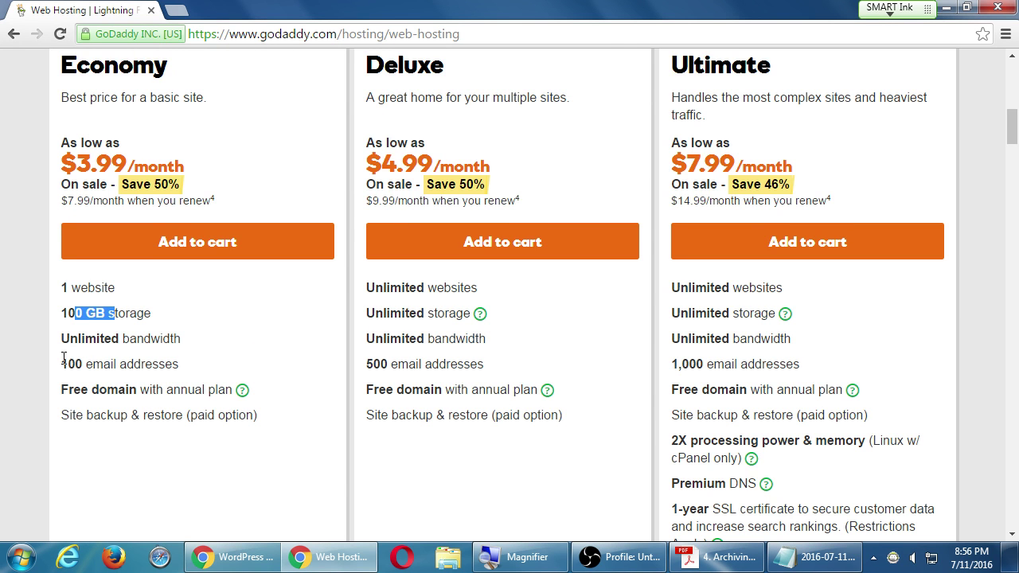
pyautogui.moveTo(76, 365); pyautogui.dragTo(127, 365)
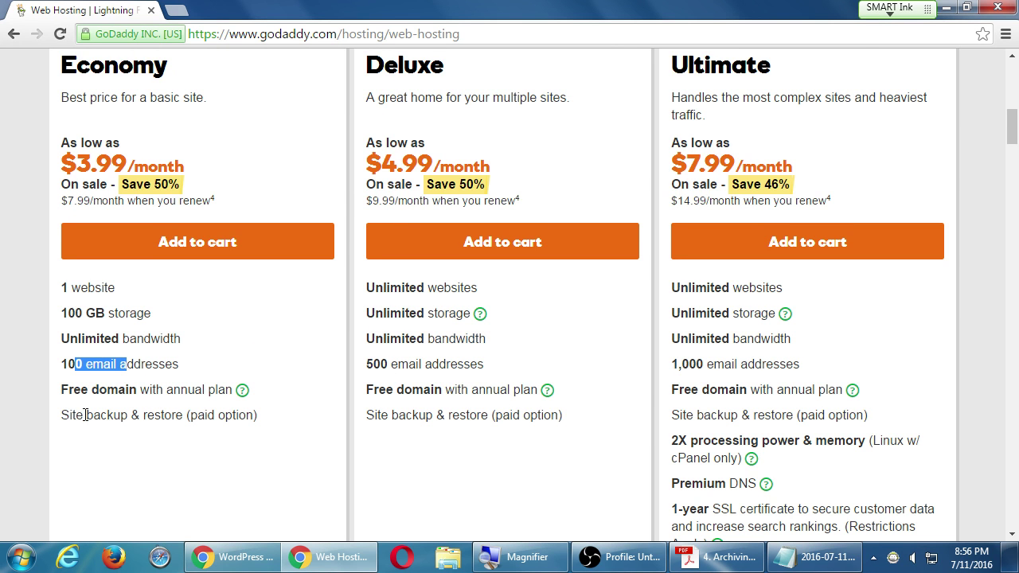
pyautogui.moveTo(74, 390); pyautogui.dragTo(152, 390)
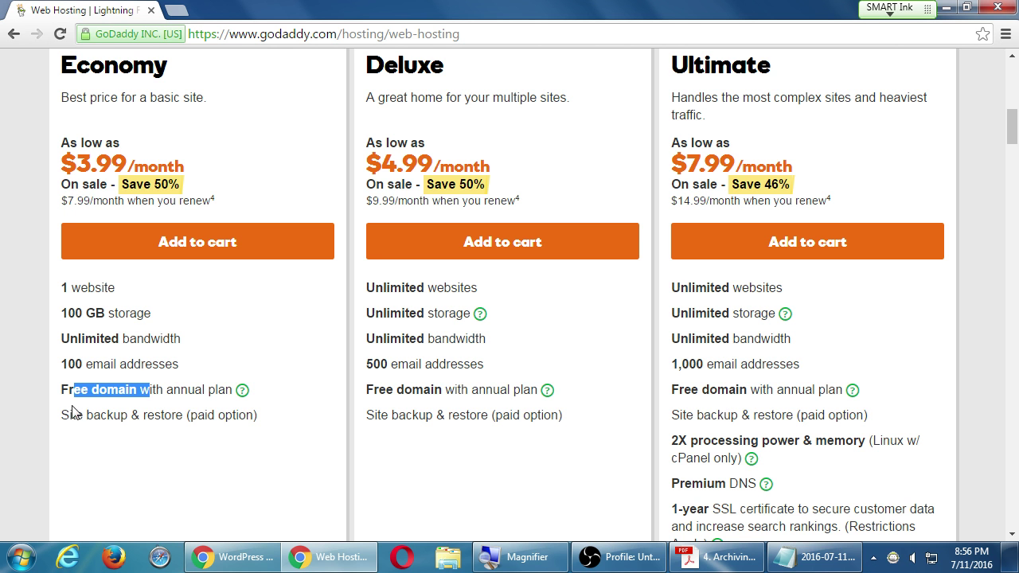
pyautogui.moveTo(73, 415); pyautogui.dragTo(197, 426)
pyautogui.click(212, 420)
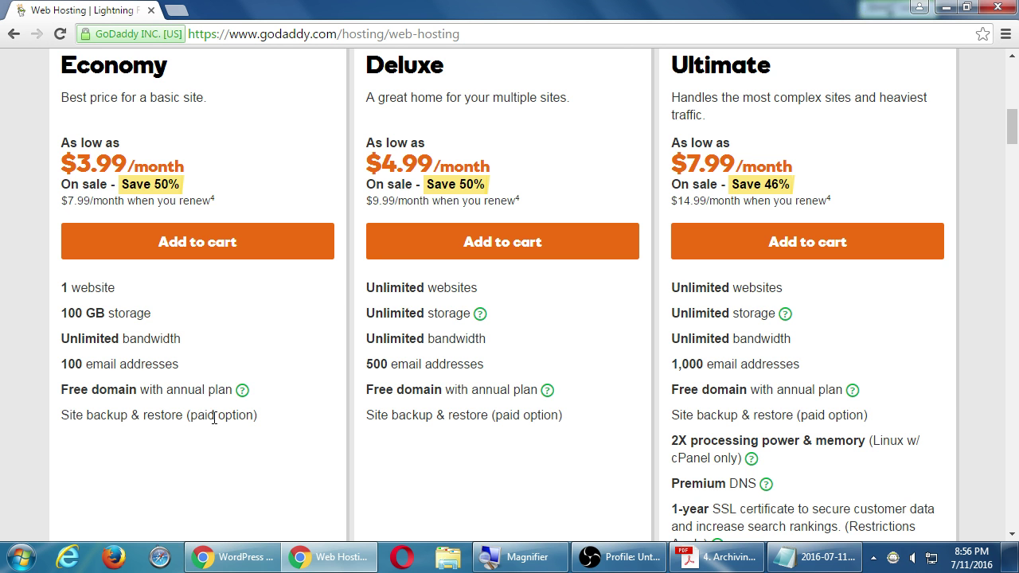
pyautogui.scroll(-1, 480, 409)
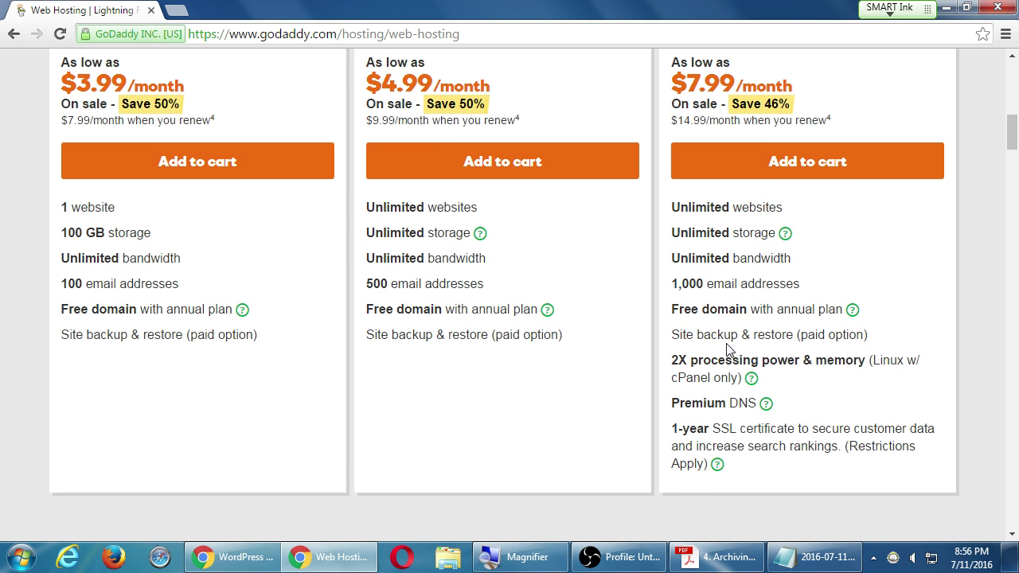
pyautogui.moveTo(673, 359); pyautogui.dragTo(792, 367)
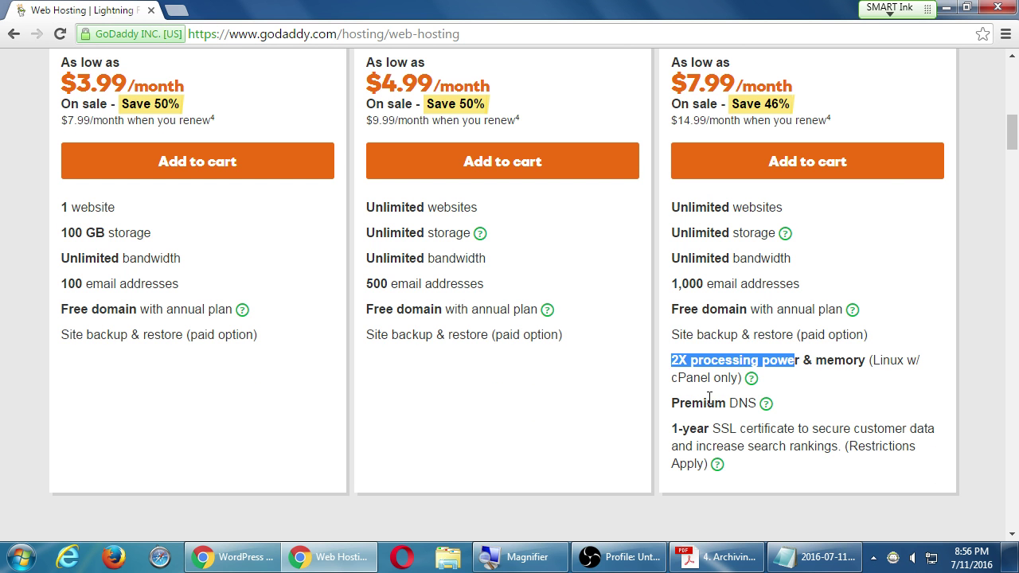
pyautogui.moveTo(691, 403); pyautogui.dragTo(729, 402)
pyautogui.moveTo(766, 406)
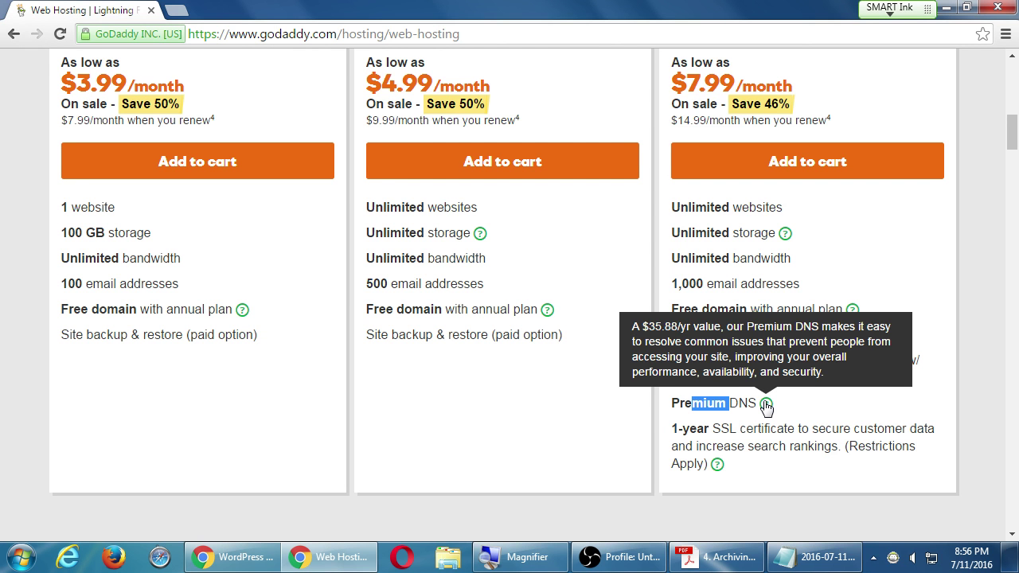
pyautogui.click(687, 401)
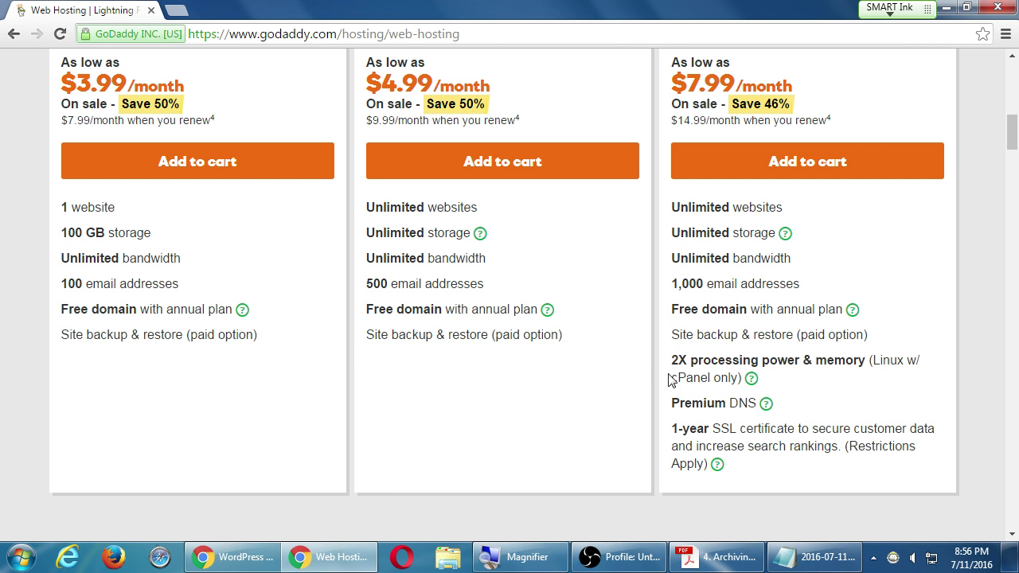
pyautogui.scroll(1, 719, 235)
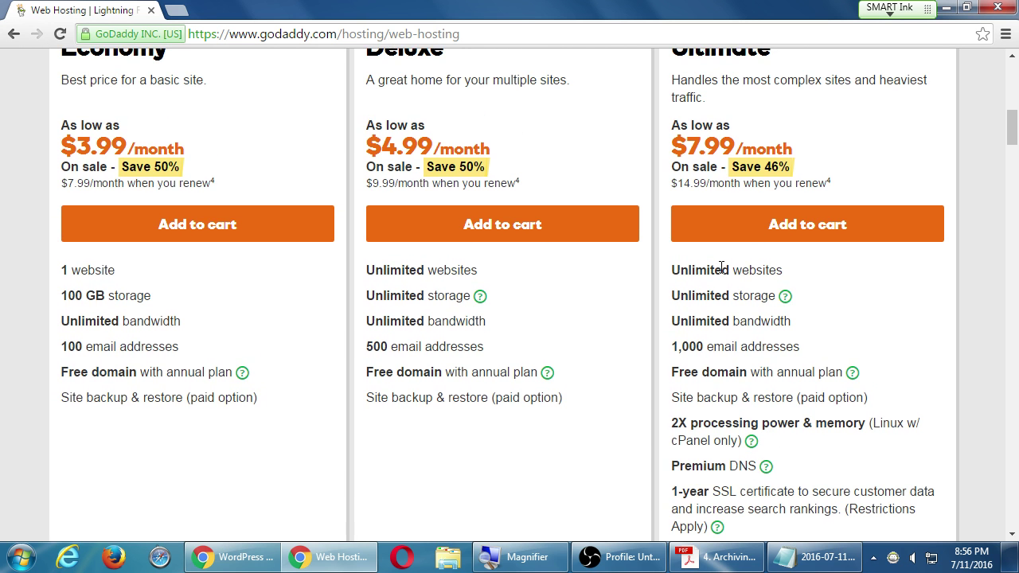
# - Scroll the Linux hosting plans and highlight pricing details, including the 1-year SSL certificate
pyautogui.scroll(-1, 720, 266)
pyautogui.moveTo(671, 411); pyautogui.dragTo(798, 412)
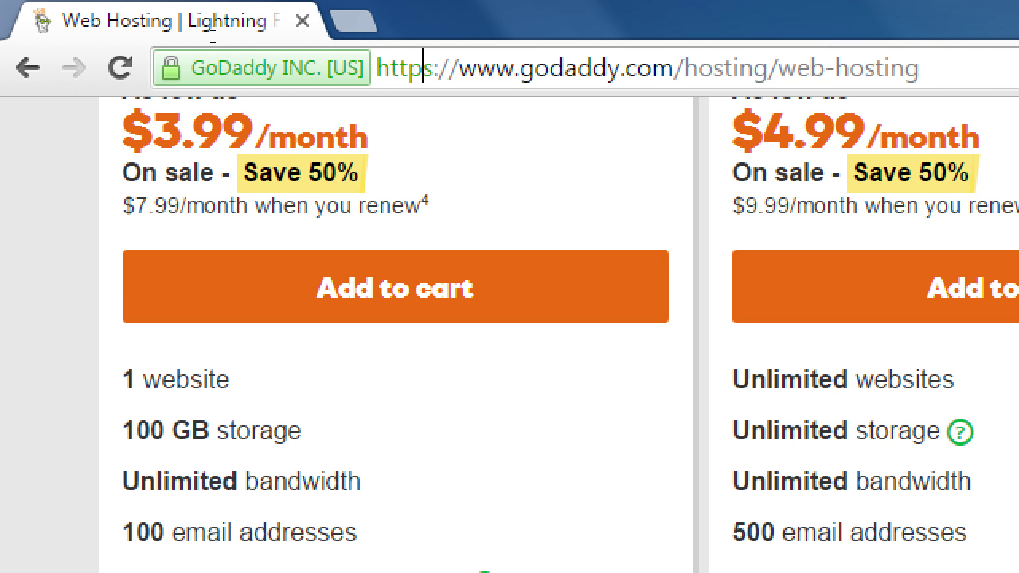
pyautogui.hotkey('shift', 'Right')
pyautogui.hotkey('shift', 'Right')
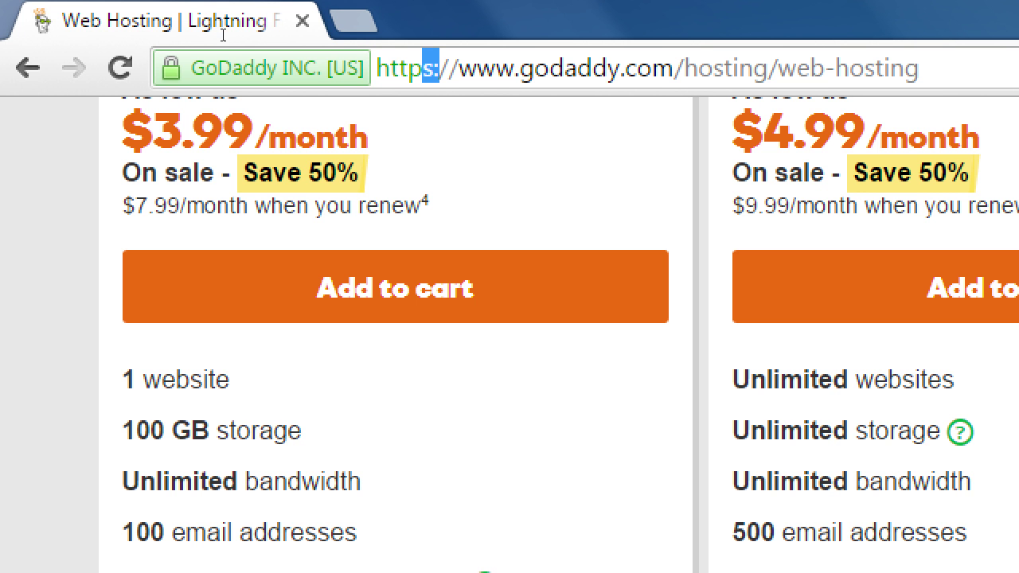
pyautogui.scroll(2, 301, 205)
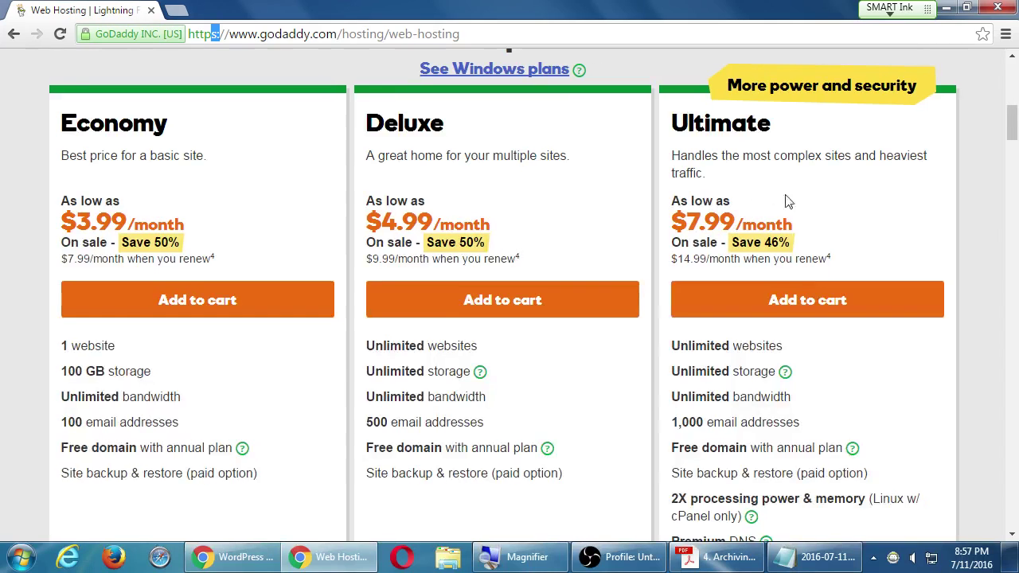
pyautogui.scroll(3, 804, 265)
pyautogui.scroll(-5, 802, 265)
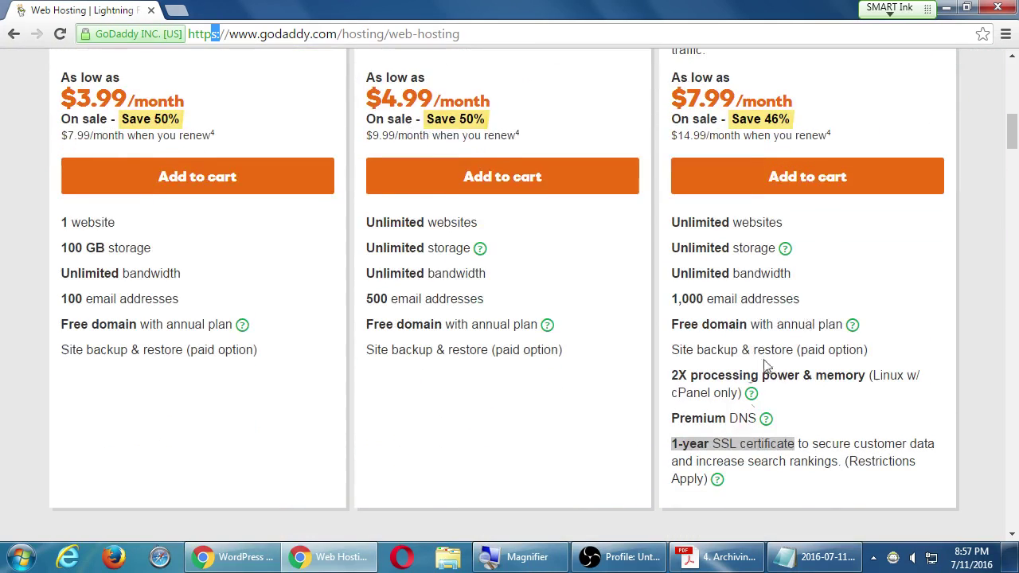
pyautogui.click(692, 446)
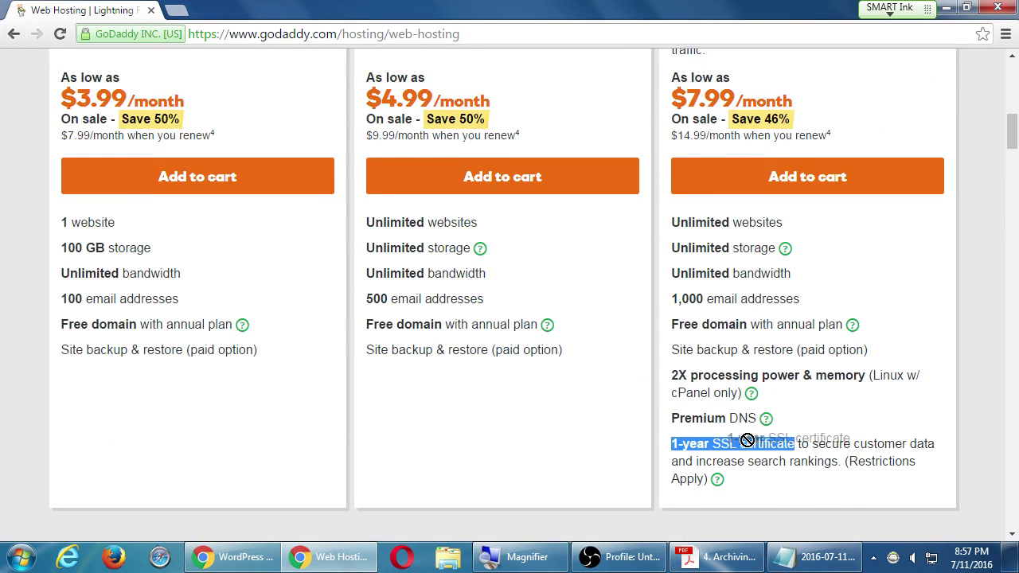
pyautogui.click(798, 440)
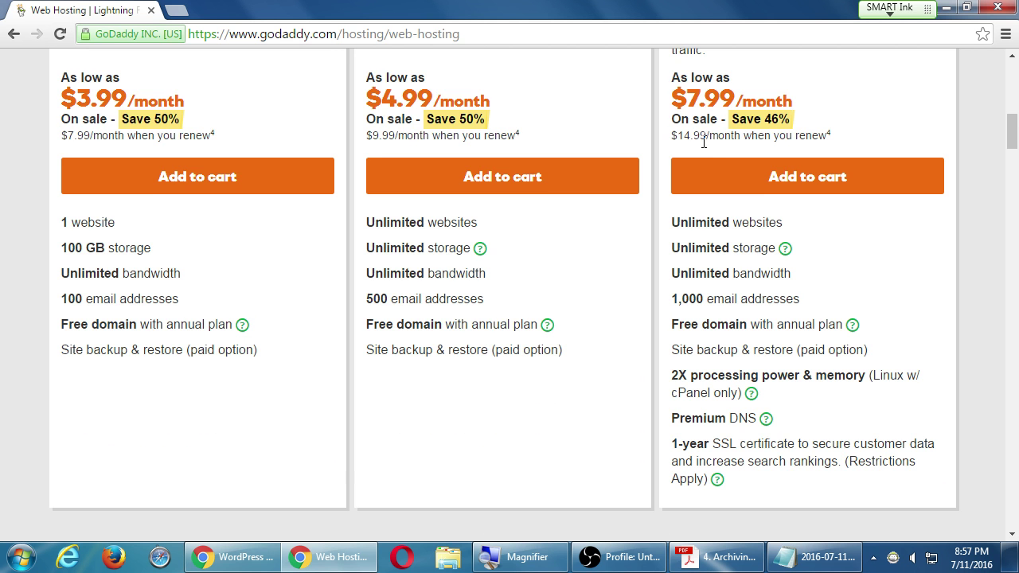
# - Highlight the Economy and Ultimate plan prices, then bring up GoDaddy's Hosting products list
pyautogui.scroll(-1, 703, 142)
pyautogui.scroll(-4, 729, 190)
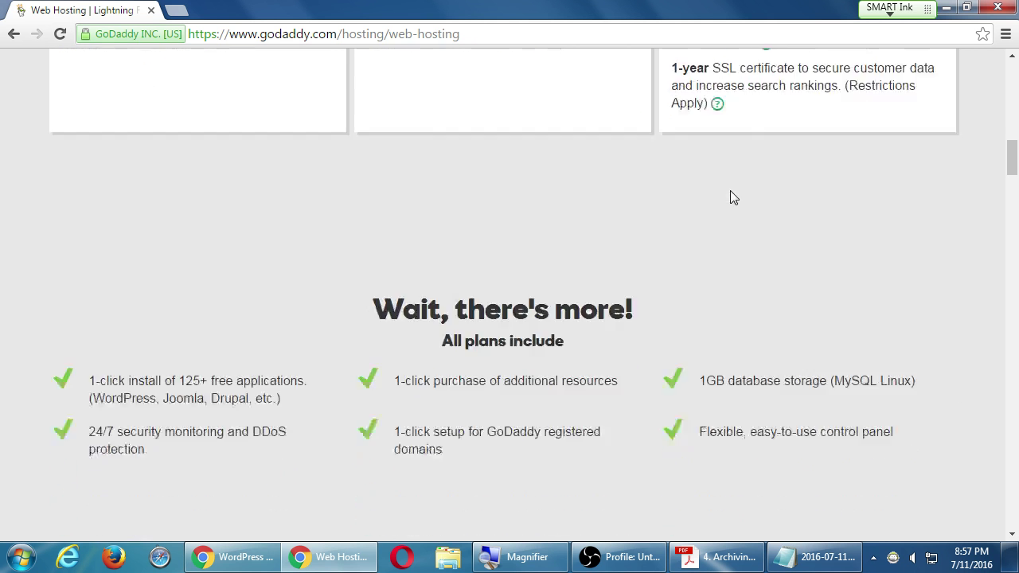
pyautogui.scroll(-6, 733, 198)
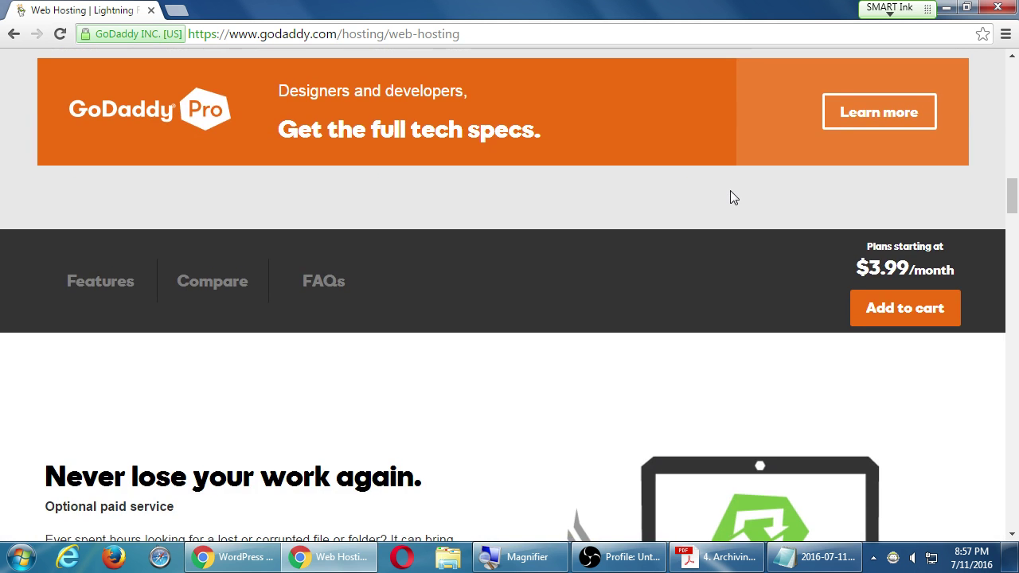
pyautogui.scroll(15, 733, 198)
pyautogui.scroll(-5, 733, 198)
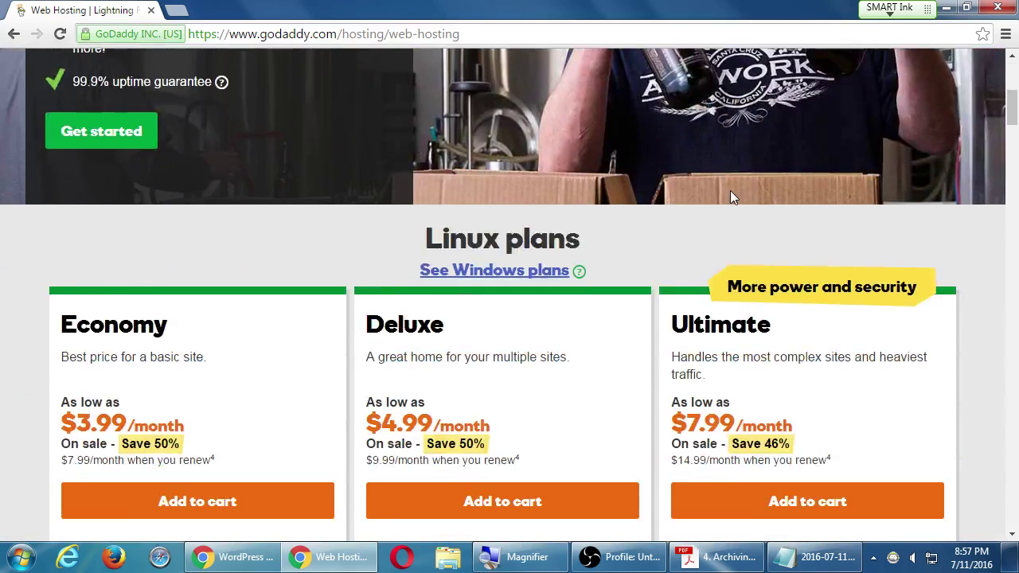
pyautogui.scroll(-2, 732, 197)
pyautogui.moveTo(76, 294); pyautogui.dragTo(209, 311)
pyautogui.click(212, 312)
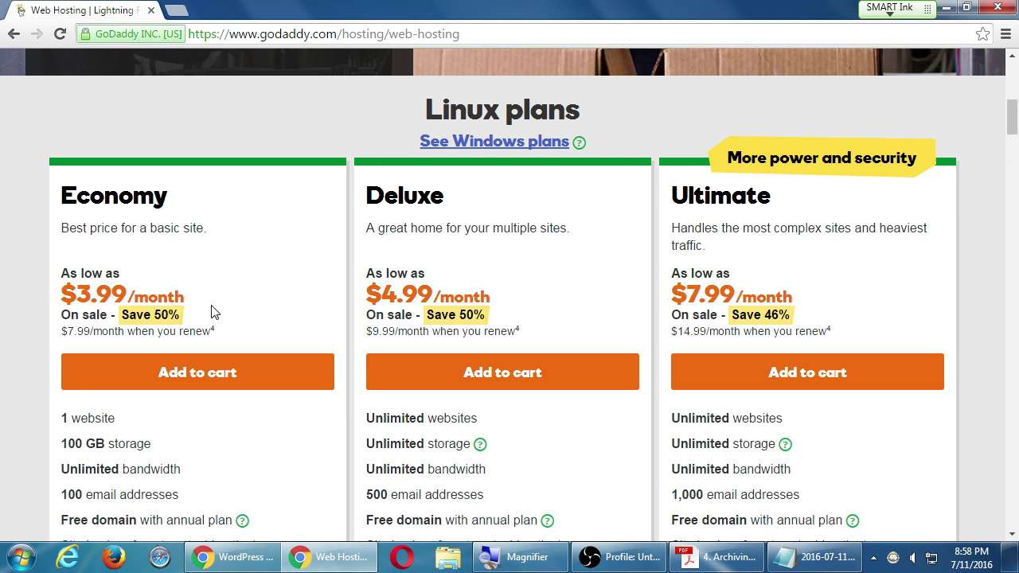
pyautogui.moveTo(687, 296); pyautogui.dragTo(808, 303)
pyautogui.click(810, 303)
pyautogui.scroll(7, 770, 291)
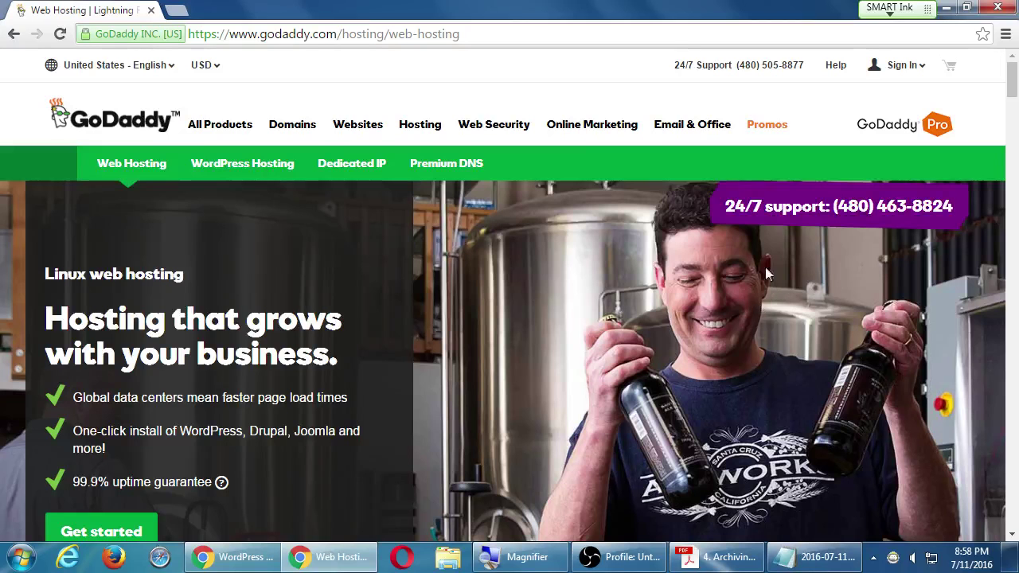
pyautogui.click(409, 130)
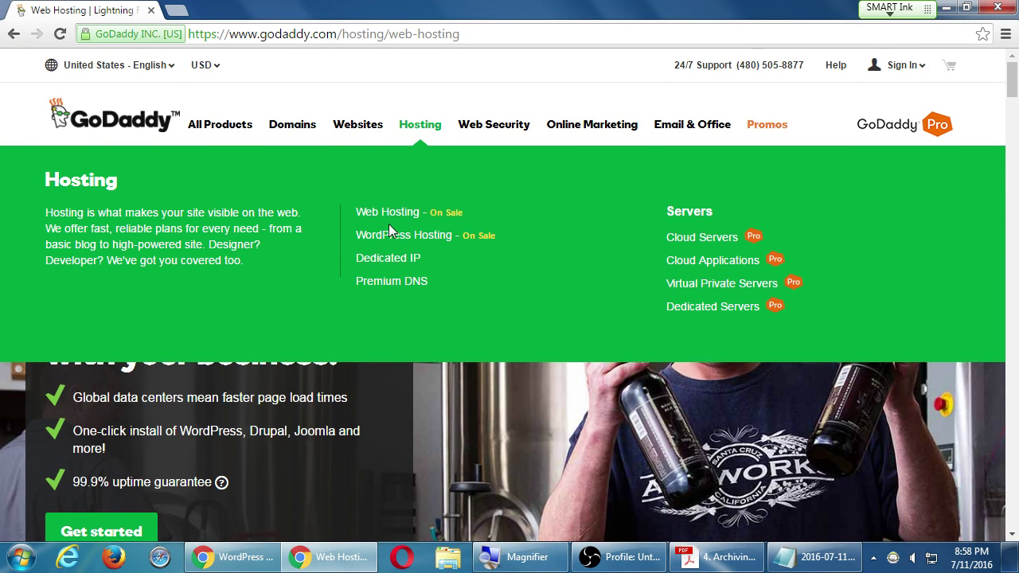
pyautogui.click(705, 285)
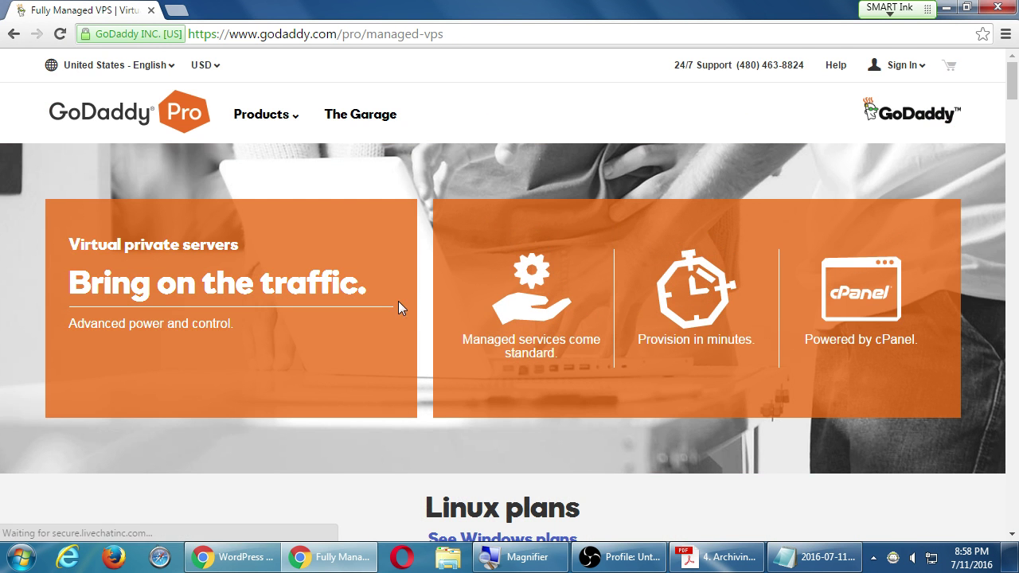
pyautogui.scroll(-2, 410, 311)
pyautogui.scroll(-3, 523, 191)
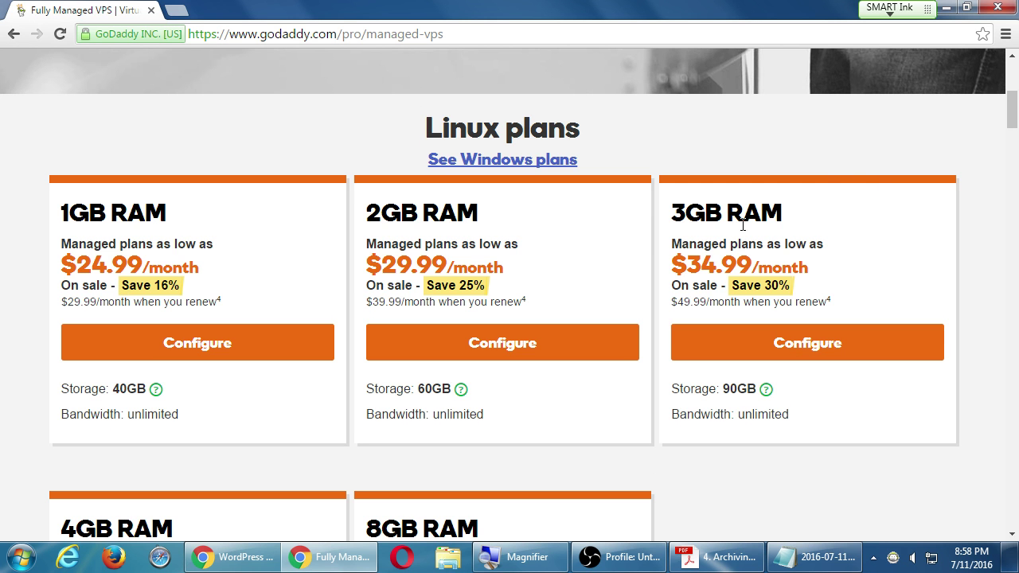
pyautogui.moveTo(686, 265); pyautogui.dragTo(823, 257)
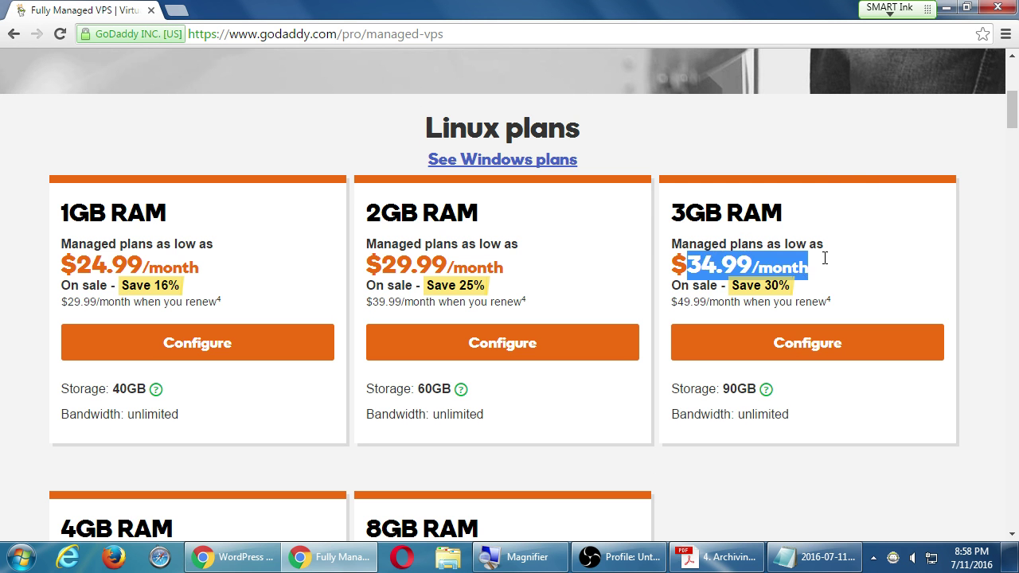
pyautogui.moveTo(671, 302); pyautogui.dragTo(759, 297)
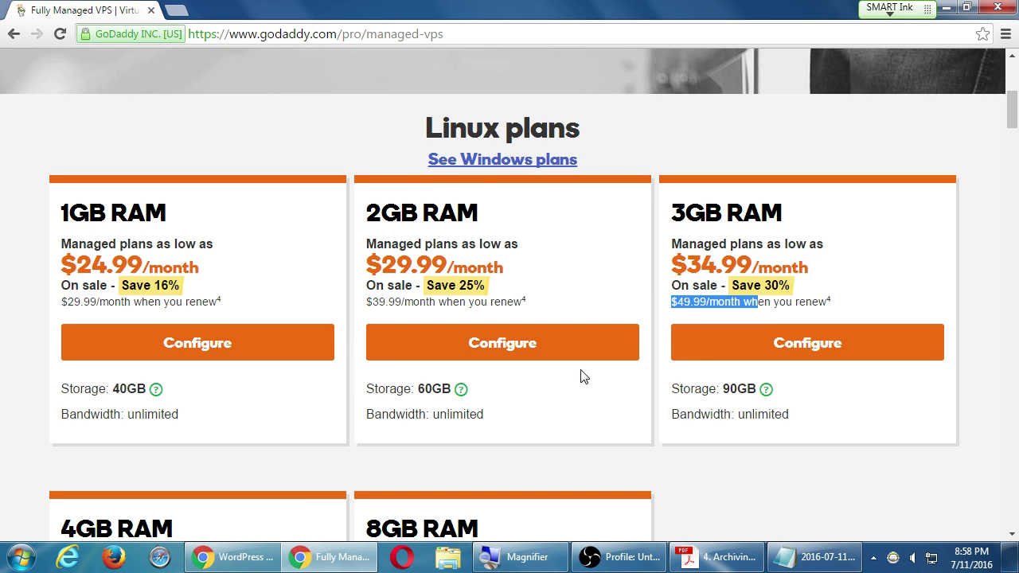
pyautogui.scroll(-3, 579, 375)
pyautogui.click(372, 276)
pyautogui.moveTo(371, 277); pyautogui.dragTo(495, 278)
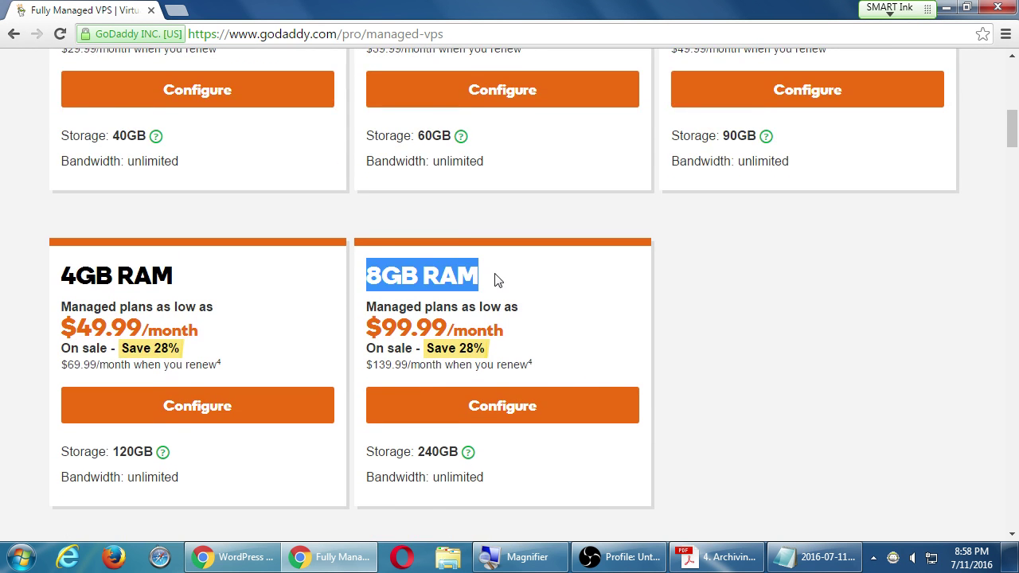
pyautogui.scroll(-3, 748, 319)
pyautogui.scroll(1, 778, 386)
pyautogui.scroll(10, 776, 383)
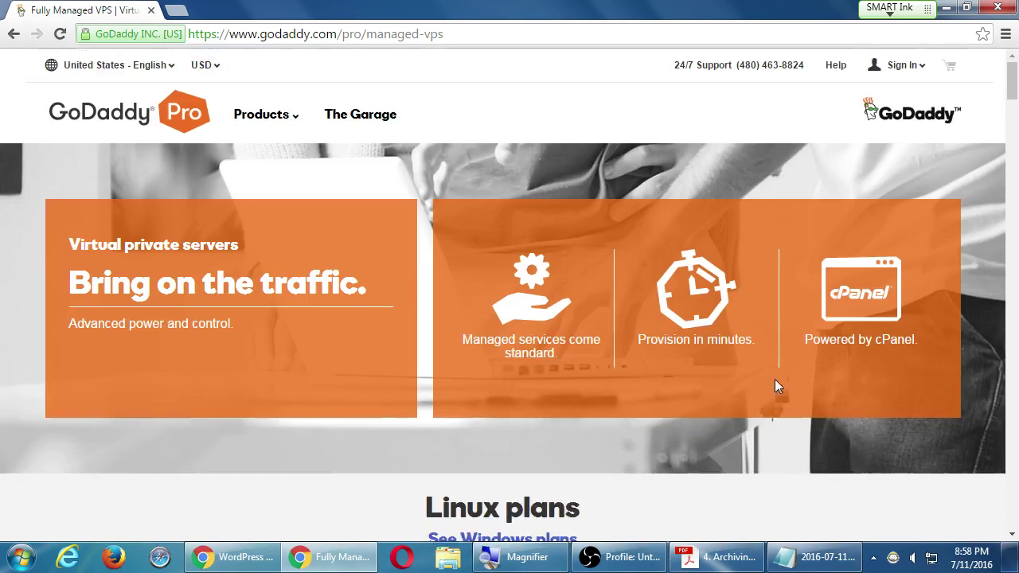
pyautogui.scroll(-6, 776, 384)
pyautogui.scroll(6, 774, 384)
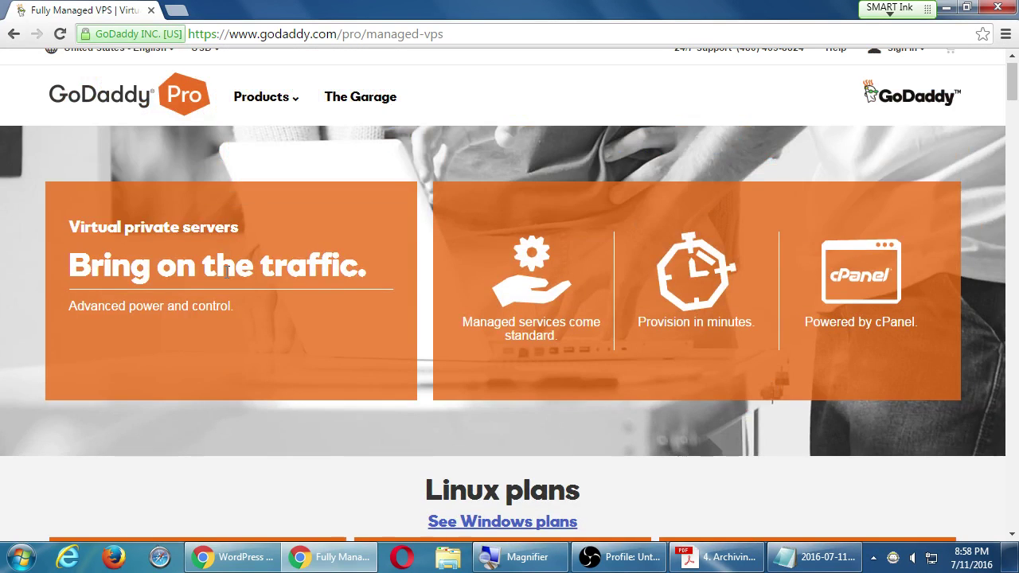
pyautogui.scroll(1, 233, 279)
pyautogui.scroll(-4, 235, 286)
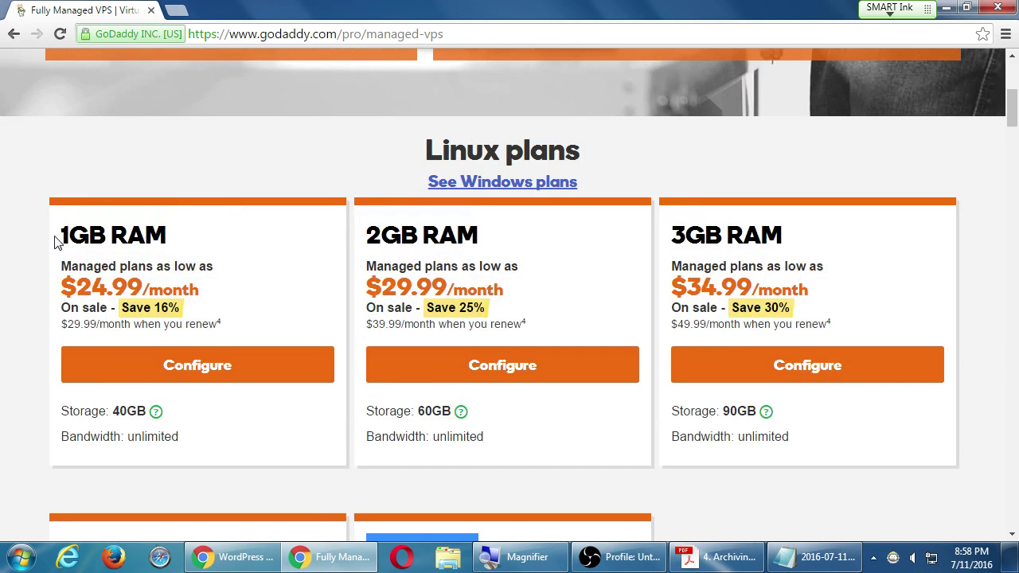
pyautogui.moveTo(55, 238); pyautogui.dragTo(186, 234)
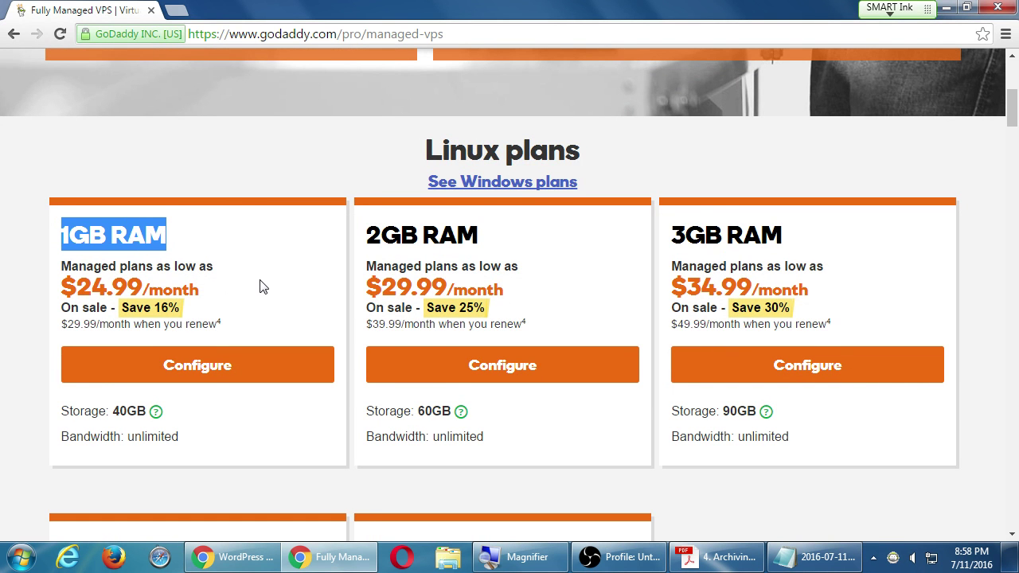
pyautogui.scroll(-2, 203, 382)
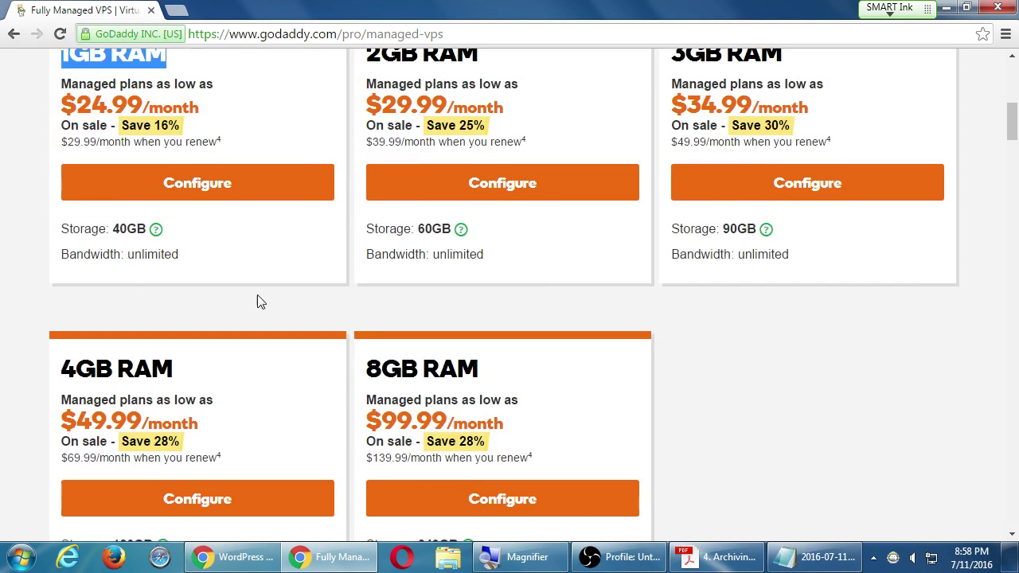
pyautogui.scroll(-3, 257, 300)
pyautogui.scroll(1, 253, 312)
pyautogui.scroll(3, 250, 306)
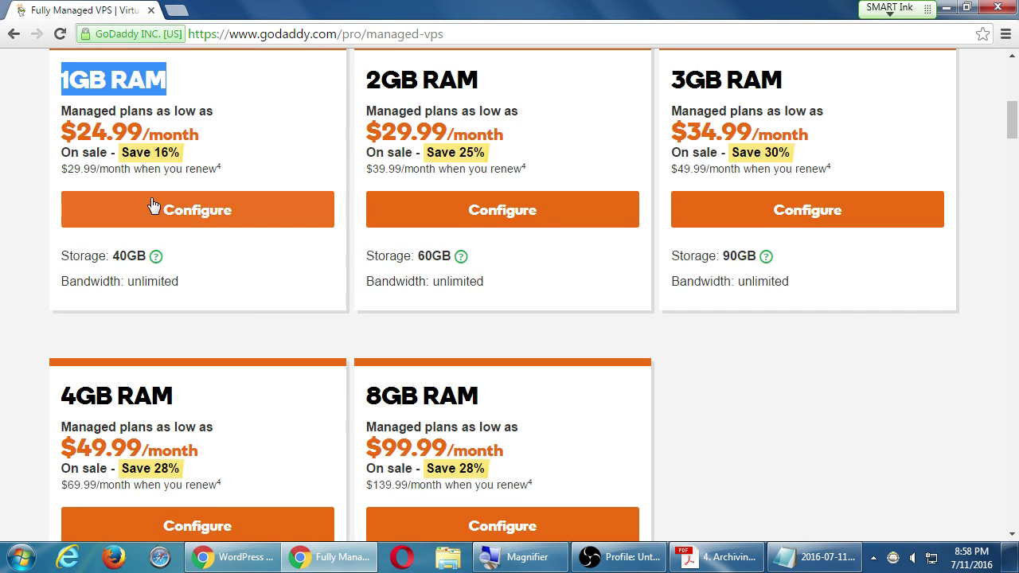
pyautogui.scroll(-5, 236, 303)
pyautogui.scroll(-2, 338, 430)
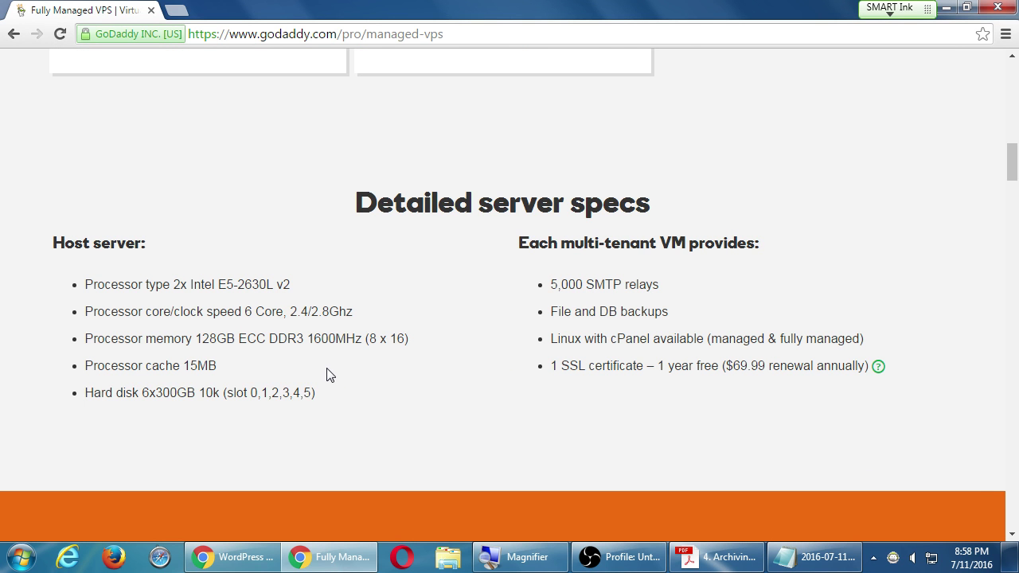
pyautogui.scroll(-3, 288, 380)
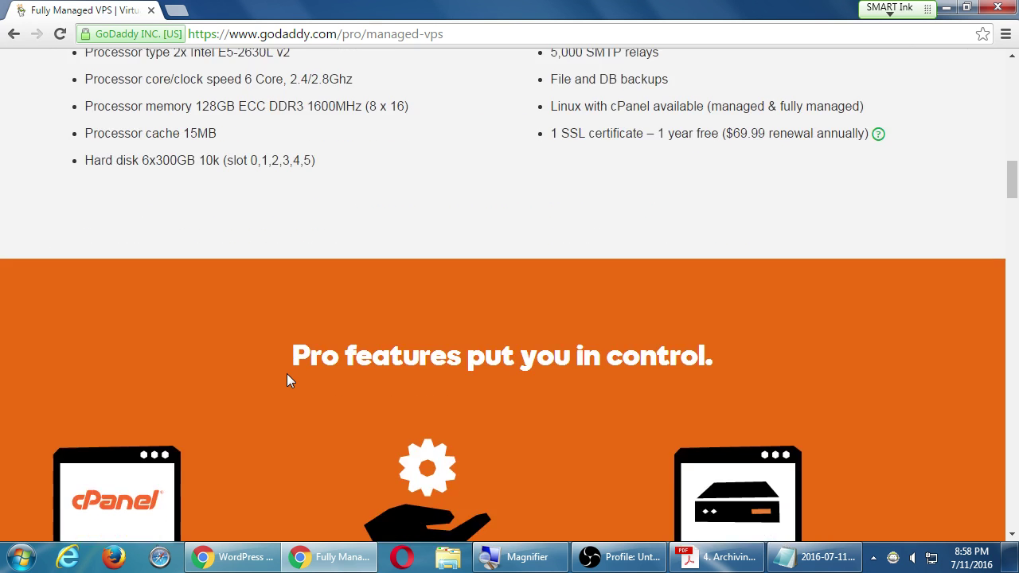
pyautogui.scroll(-9, 287, 374)
pyautogui.scroll(15, 288, 375)
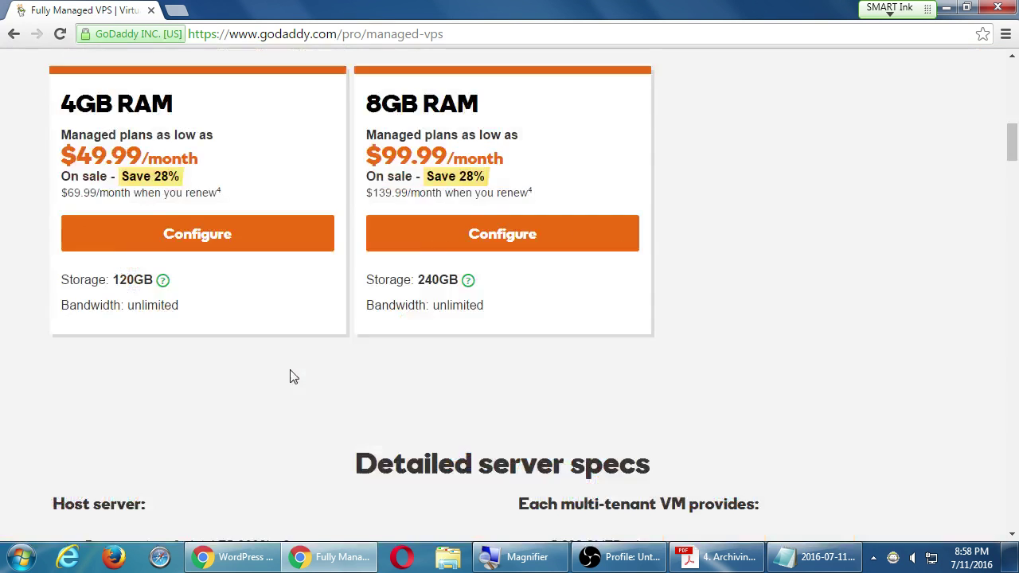
pyautogui.scroll(-5, 292, 376)
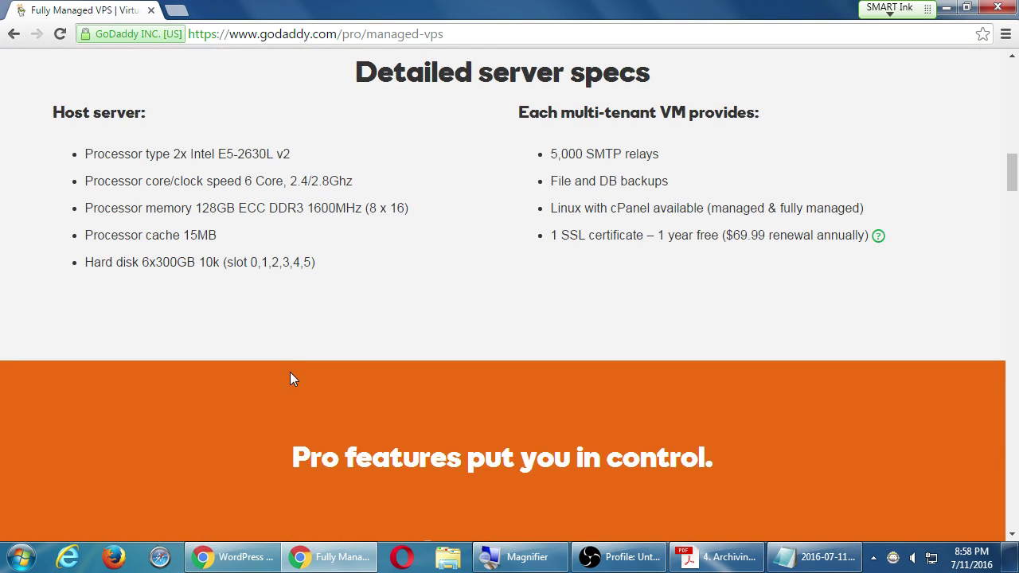
pyautogui.scroll(15, 806, 394)
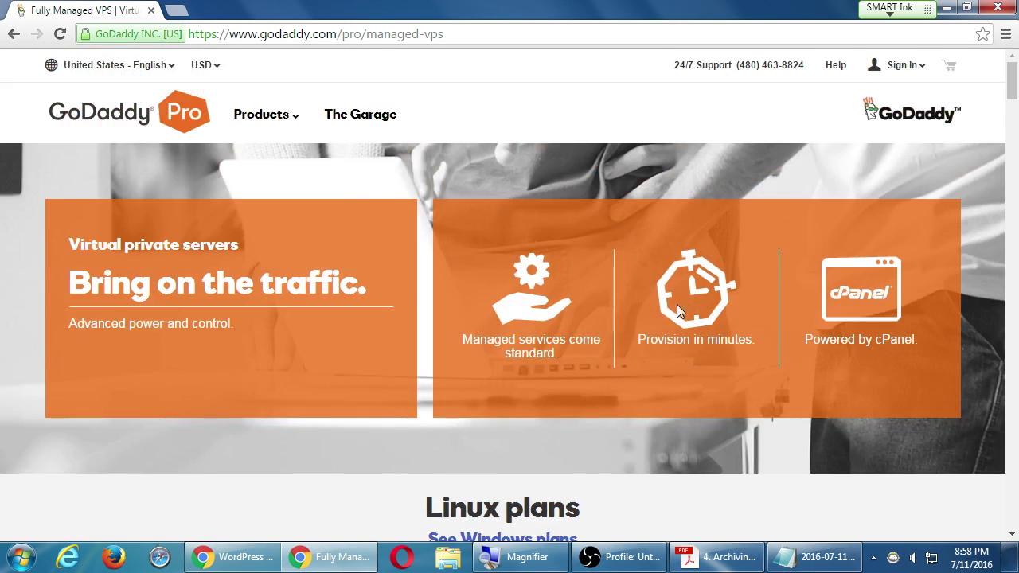
# - Go from GoDaddy's web hosting page to the Dedicated Servers plans page
pyautogui.click(142, 116)
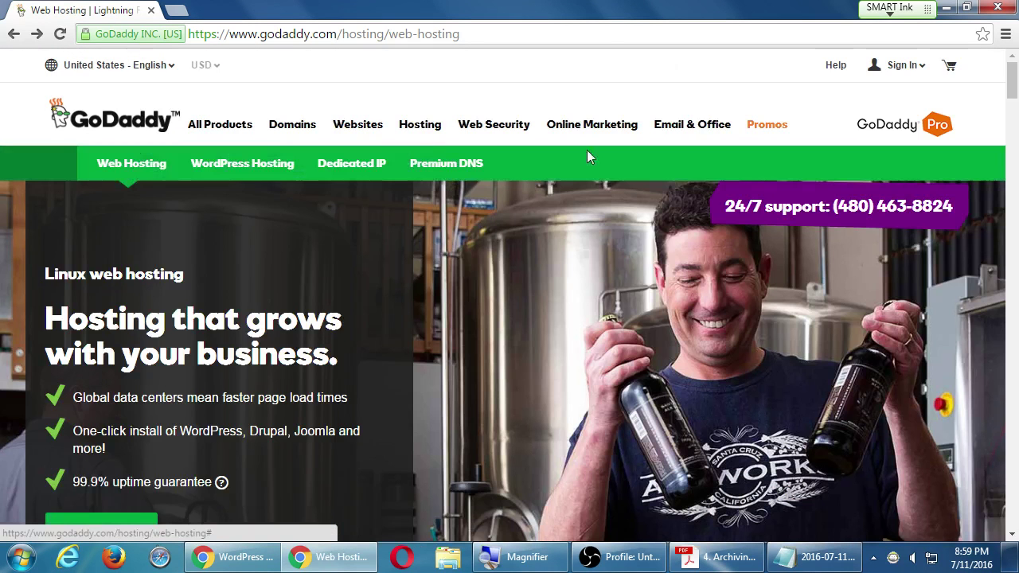
pyautogui.moveTo(415, 129)
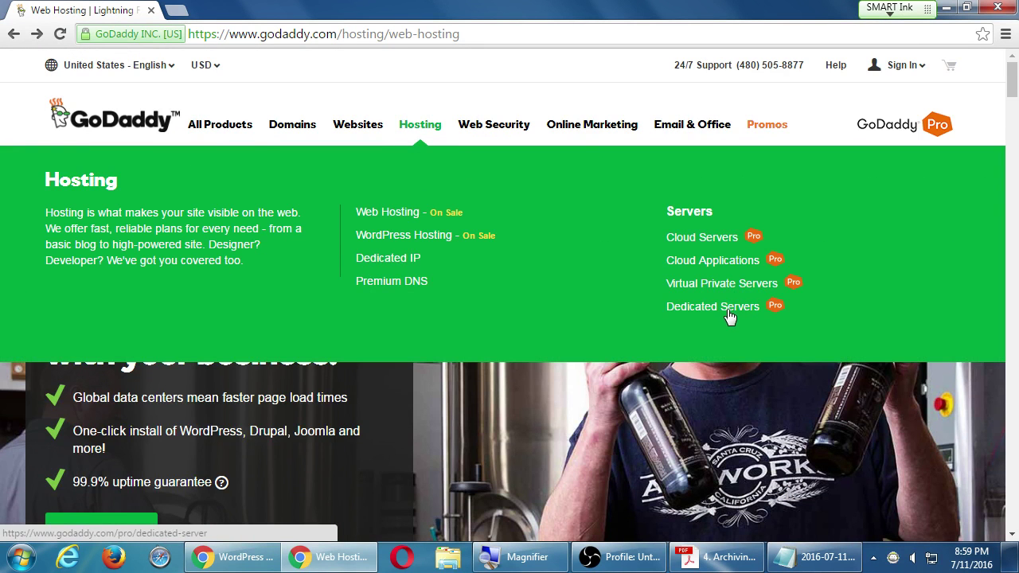
pyautogui.click(729, 315)
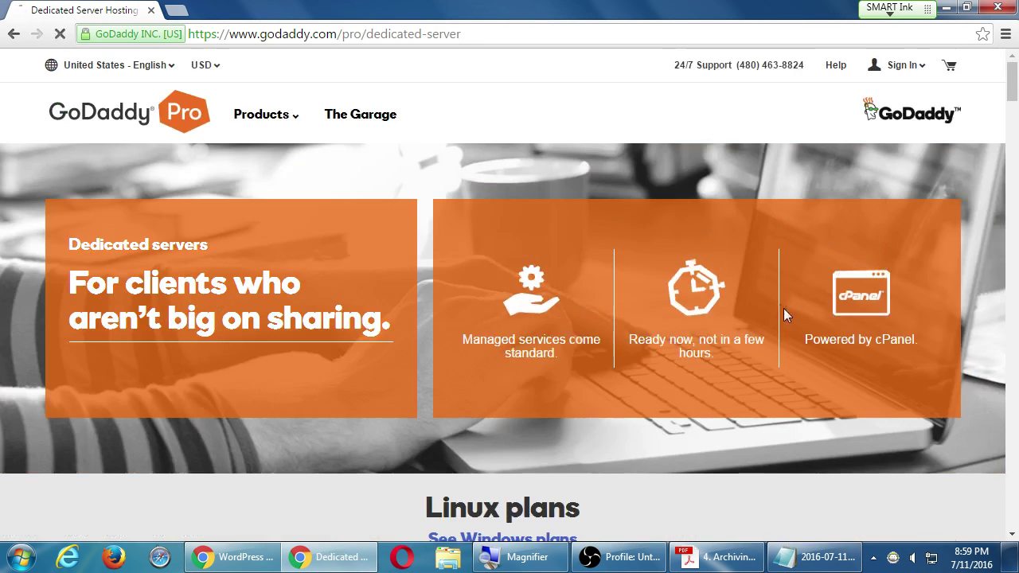
pyautogui.scroll(-3, 788, 307)
pyautogui.scroll(-1, 790, 307)
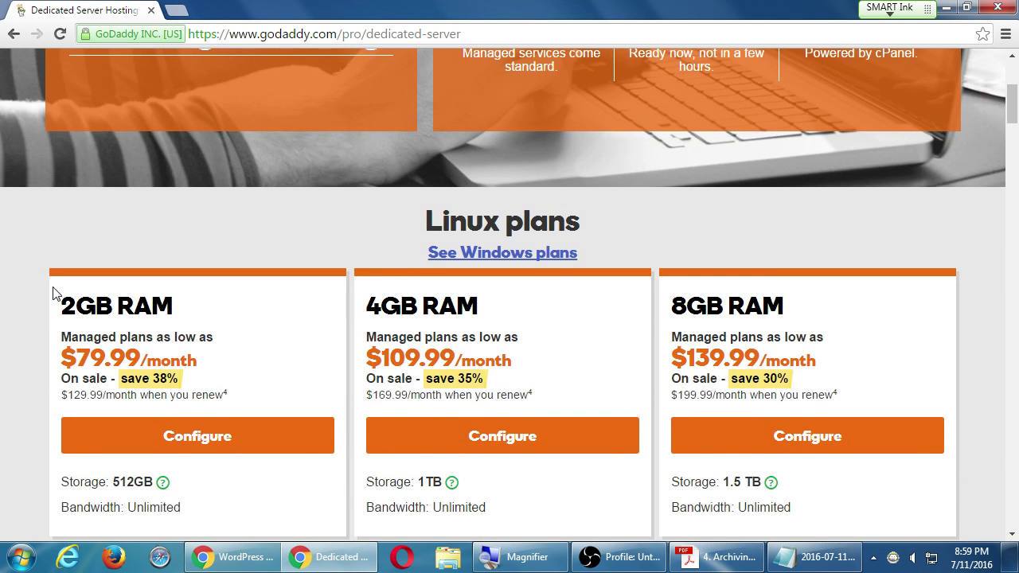
# - Highlight the 2GB RAM plan's heading and sale and renewal prices, then the 32GB plan details
pyautogui.moveTo(60, 306); pyautogui.dragTo(151, 307)
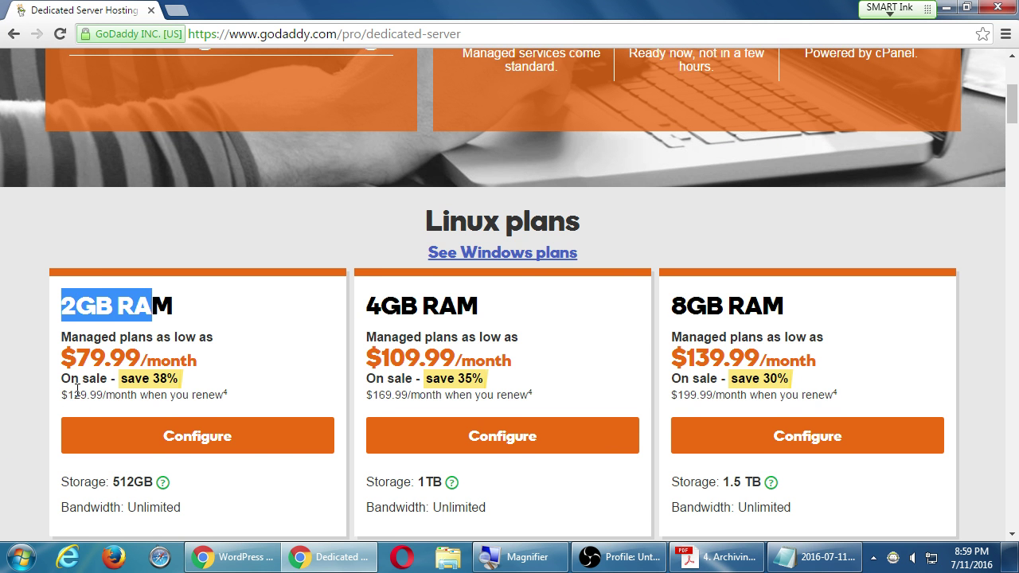
pyautogui.moveTo(74, 395); pyautogui.dragTo(100, 381)
pyautogui.click(104, 399)
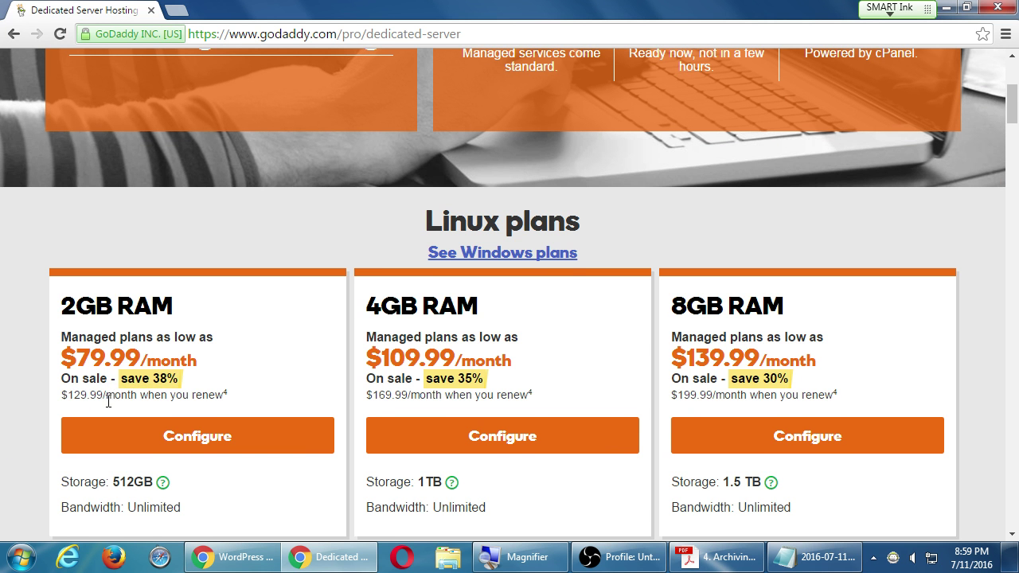
pyautogui.scroll(-2, 111, 394)
pyautogui.scroll(-2, 111, 395)
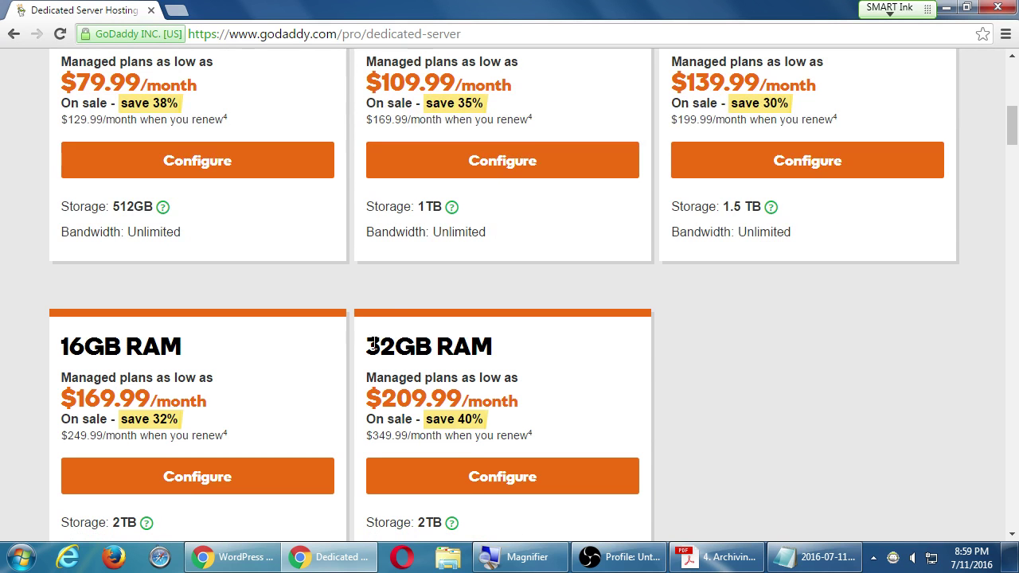
pyautogui.moveTo(365, 348); pyautogui.dragTo(530, 355)
pyautogui.click(813, 323)
pyautogui.scroll(5, 849, 324)
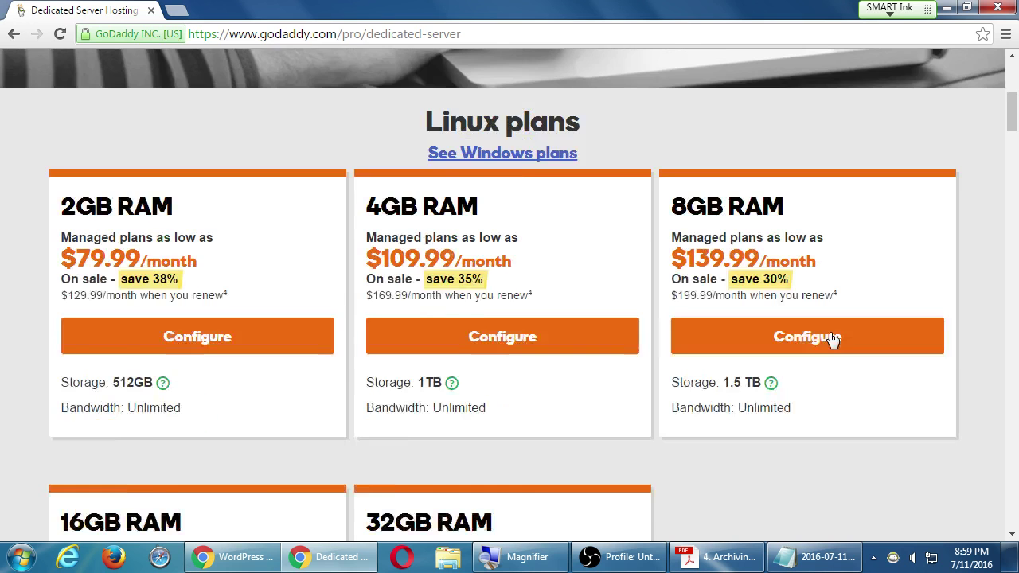
pyautogui.scroll(-1, 939, 395)
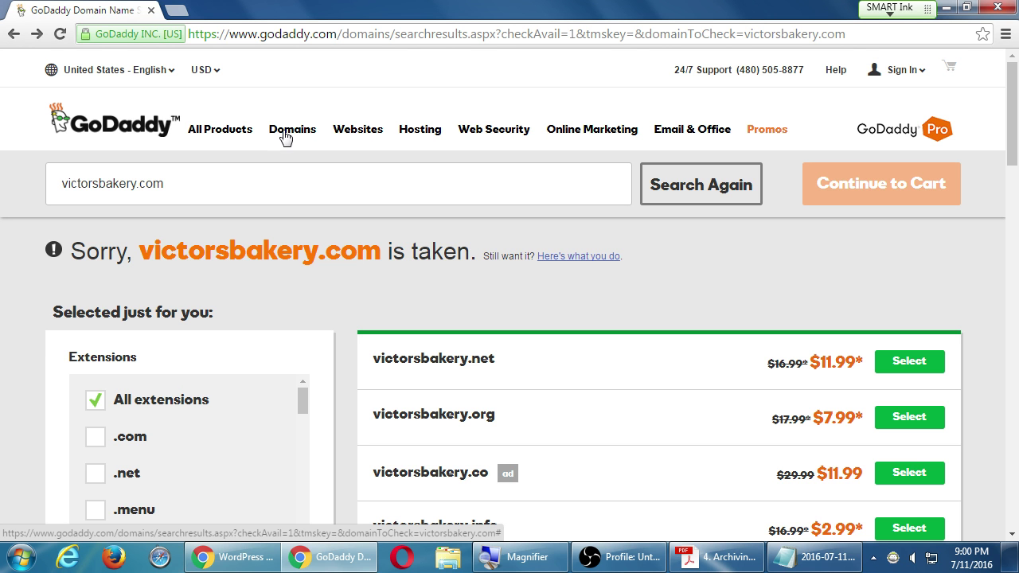
# - Choose Domain Name Search from GoDaddy's Domains mega-menu
pyautogui.moveTo(350, 133)
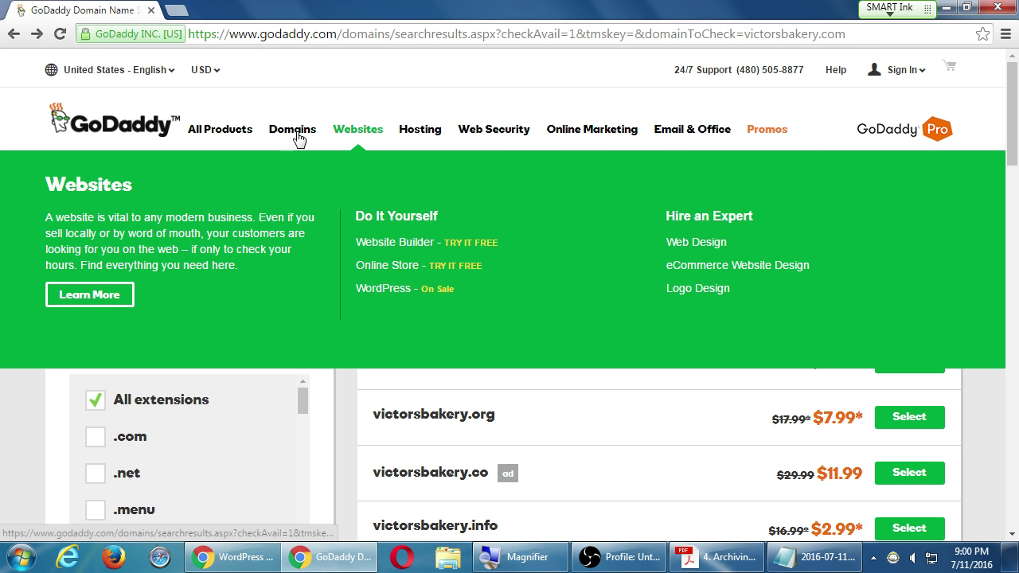
pyautogui.moveTo(291, 141)
pyautogui.click(371, 244)
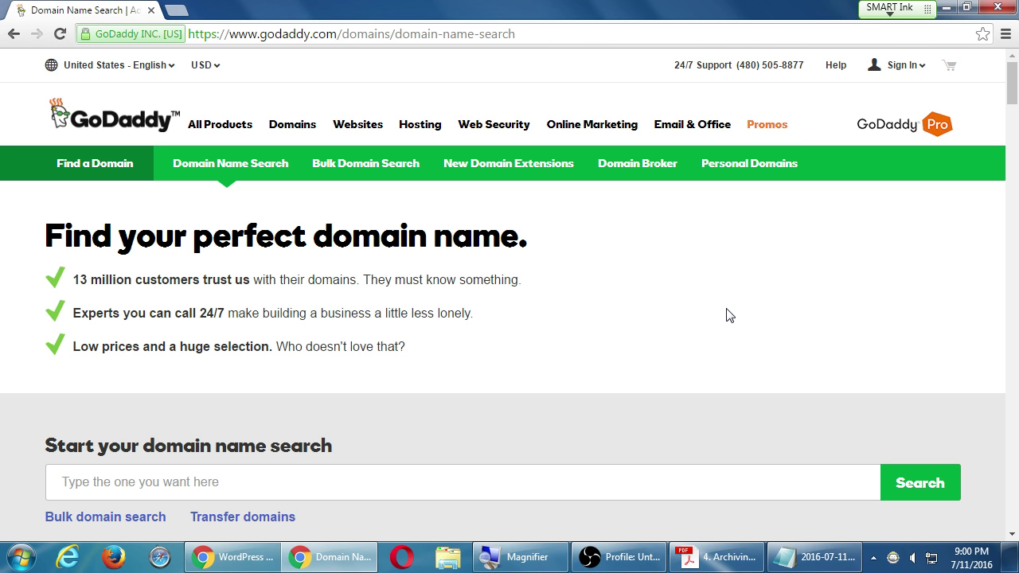
# - Load bluehost.com in a new browser tab
pyautogui.click(496, 29)
pyautogui.hotkey('ctrl', 't')
pyautogui.write('bluehost.com')
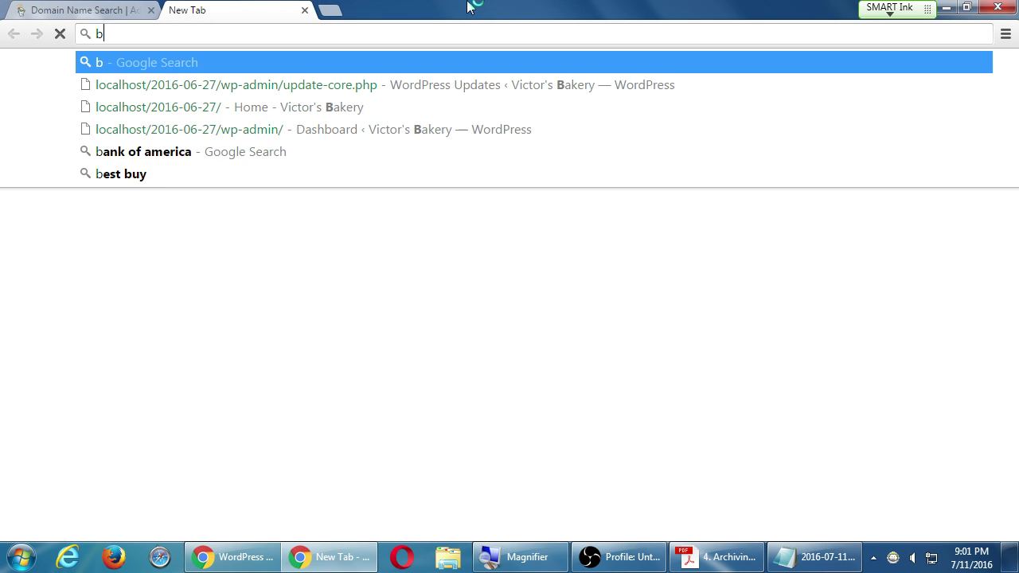
pyautogui.press('Return')
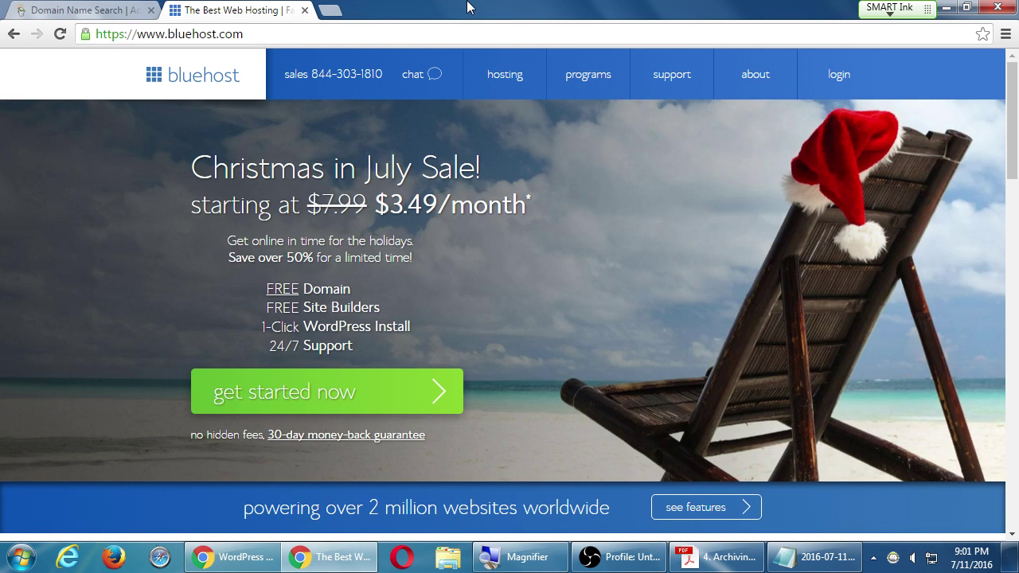
# - Open another blank tab, return to the Bluehost home page and highlight its sales phone number
pyautogui.hotkey('ctrl', 't')
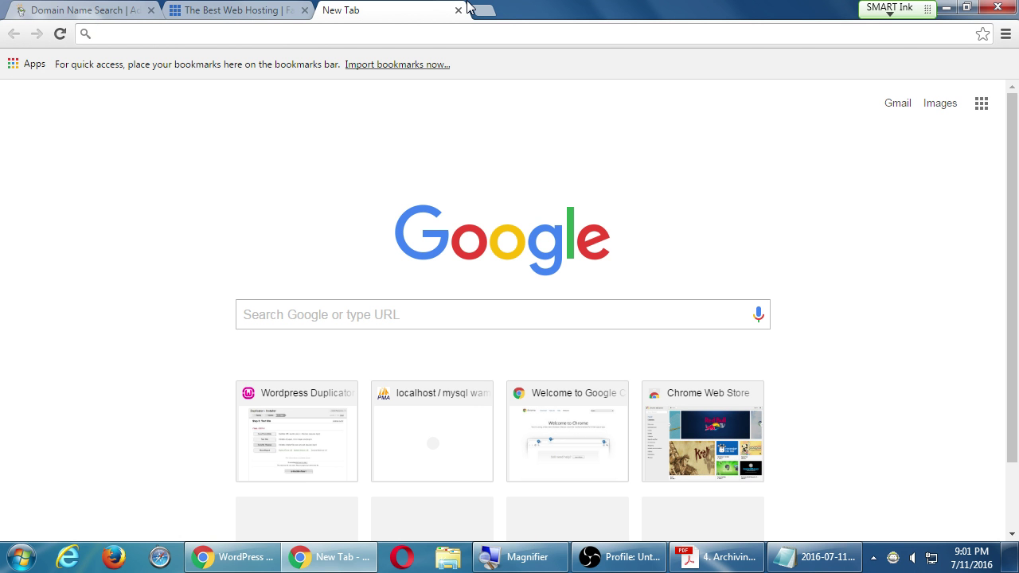
pyautogui.click(229, 9)
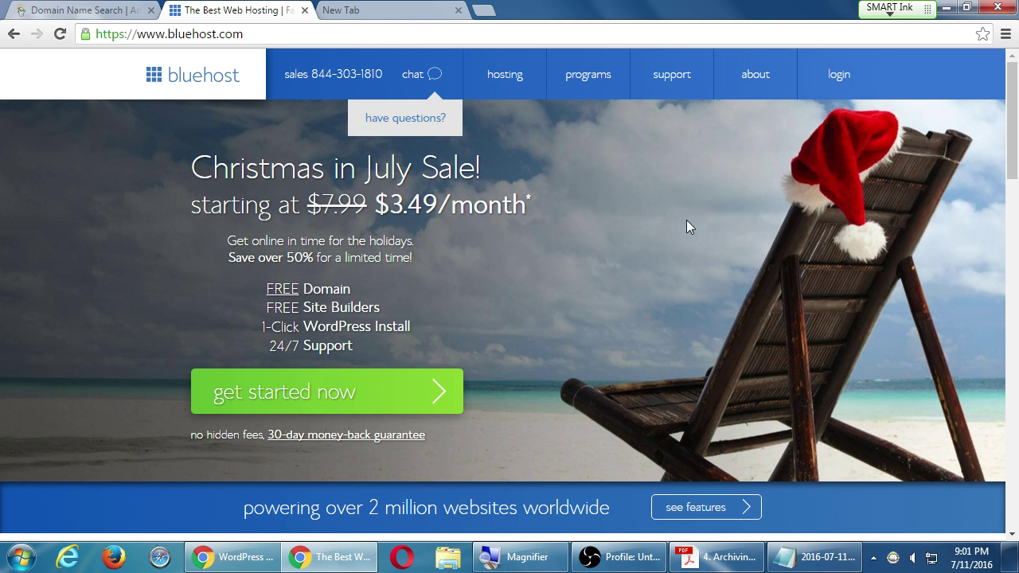
pyautogui.moveTo(312, 80); pyautogui.dragTo(378, 83)
pyautogui.click(518, 159)
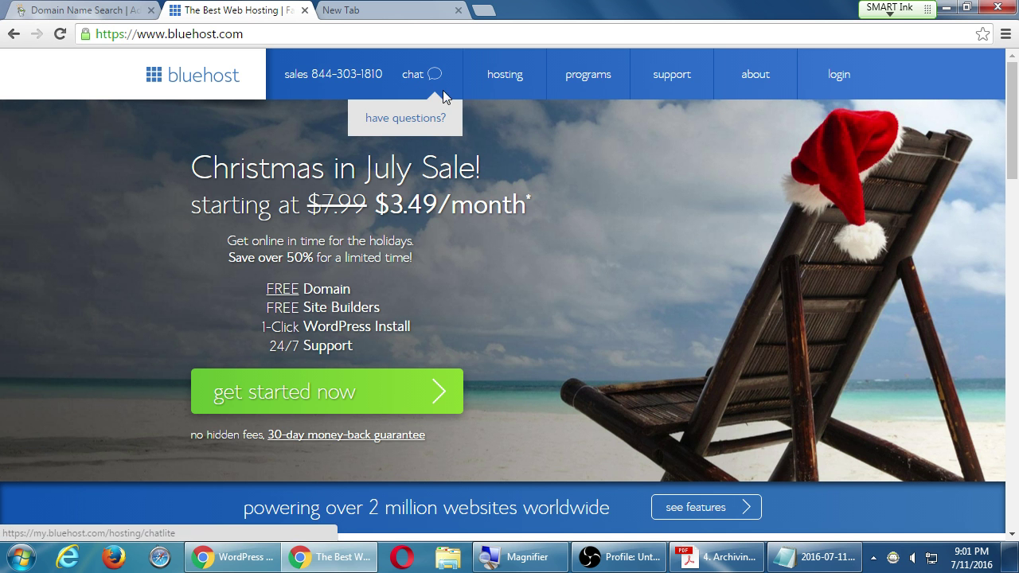
pyautogui.moveTo(499, 80)
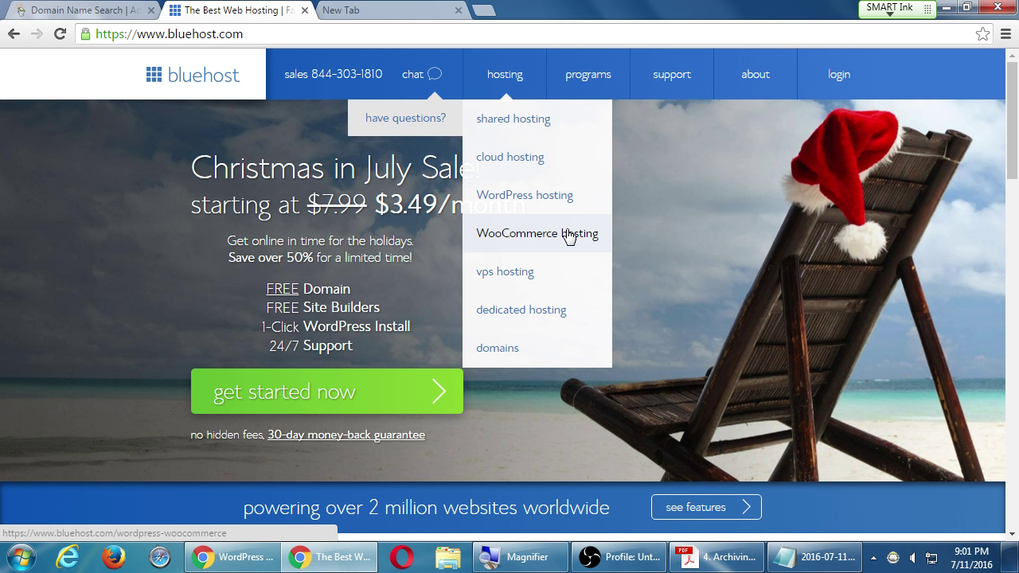
# - Open Bluehost's shared hosting page and scroll through the Basic, Plus and Business Pro comparison table
pyautogui.press('super+plus')
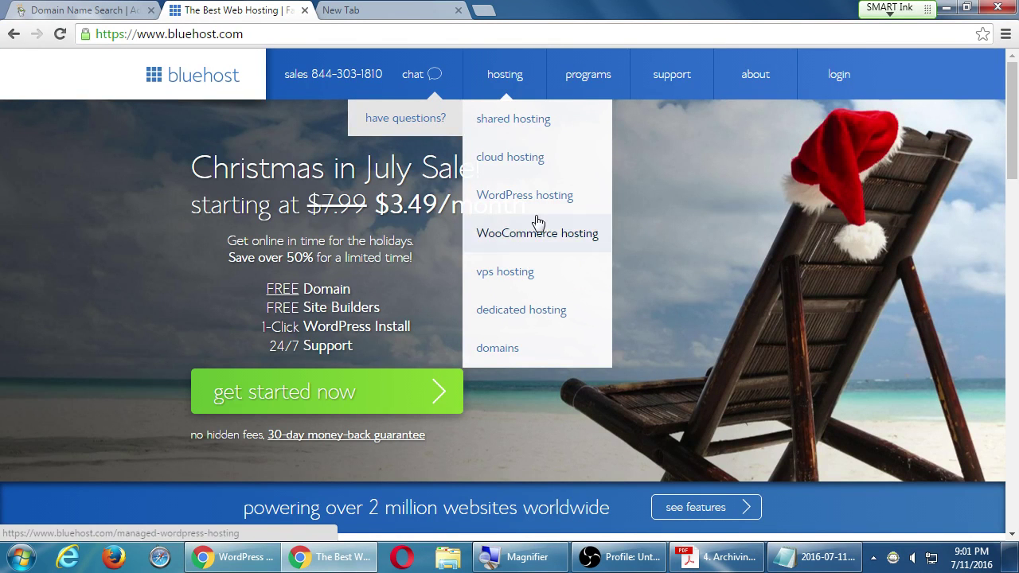
pyautogui.click(546, 127)
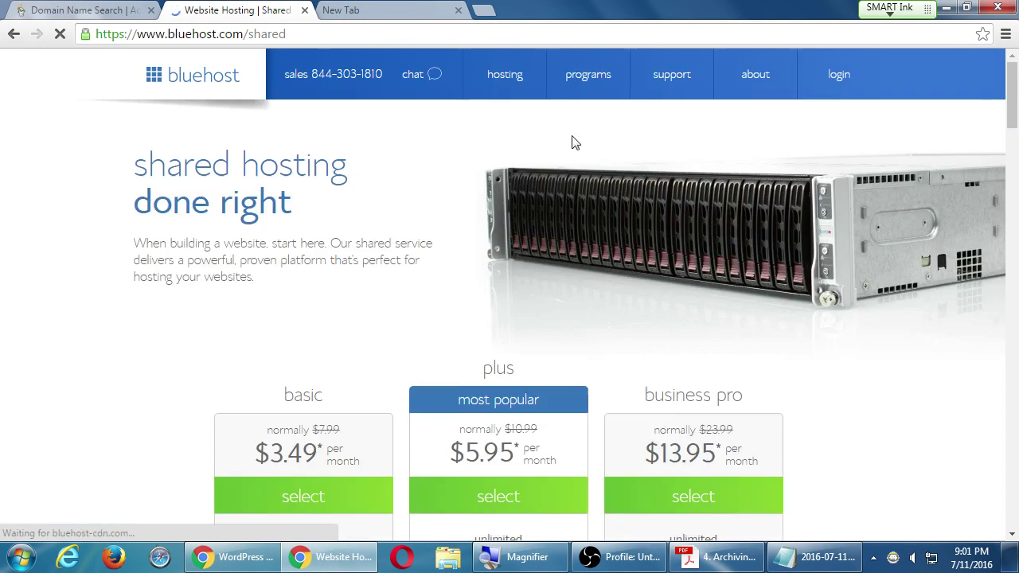
pyautogui.scroll(-2, 416, 287)
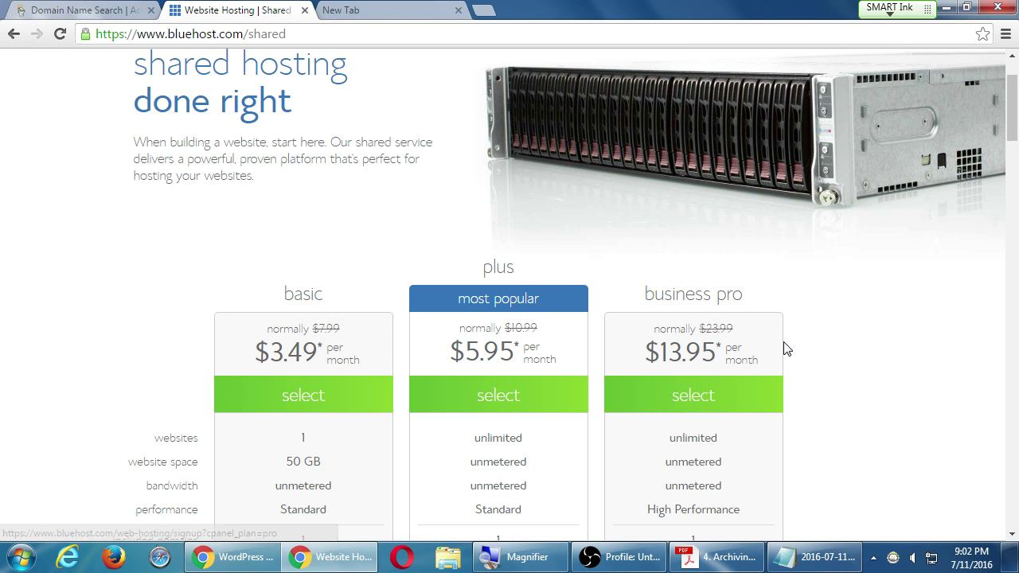
pyautogui.scroll(-1, 721, 309)
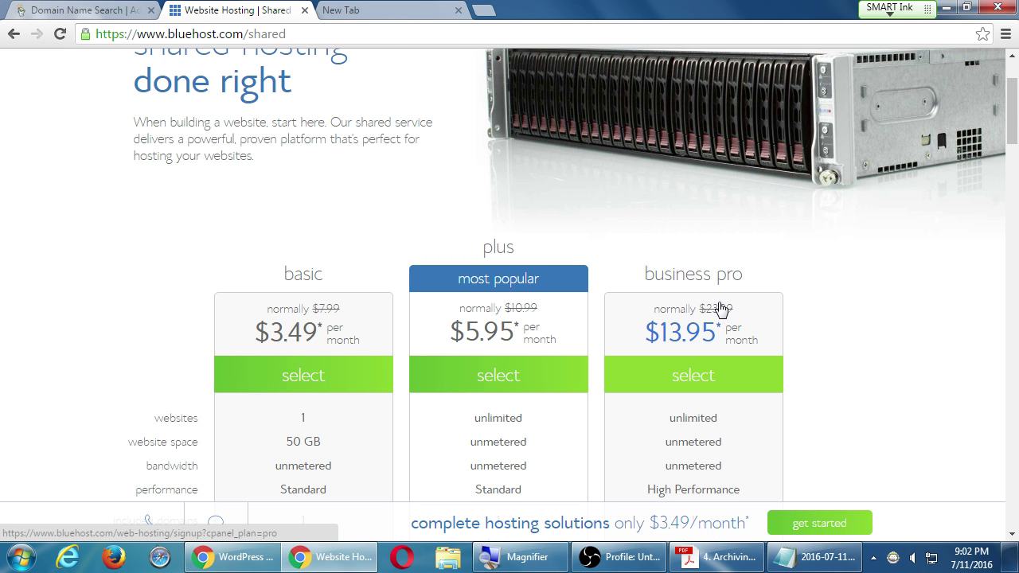
pyautogui.scroll(-3, 759, 325)
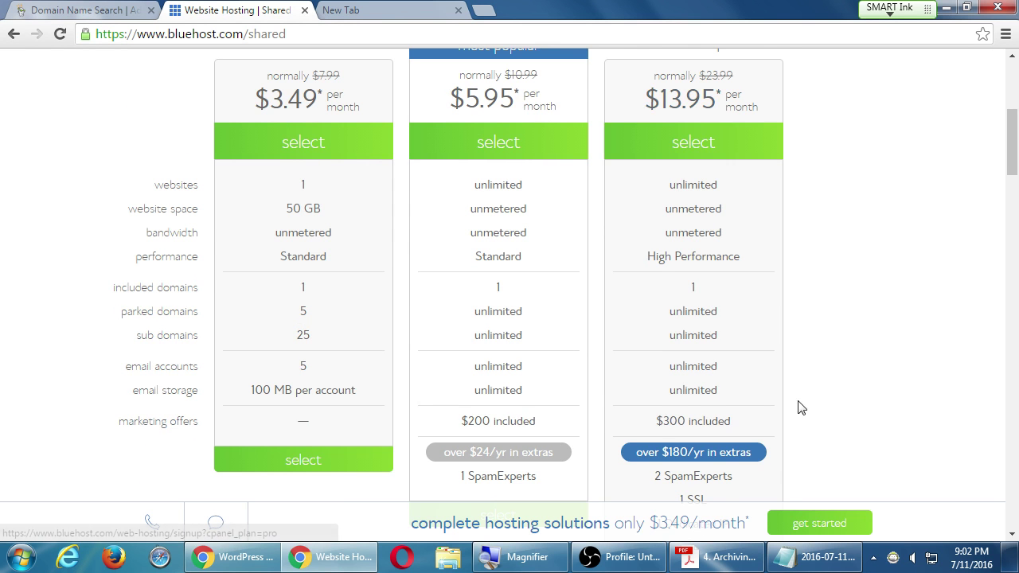
pyautogui.scroll(-2, 820, 411)
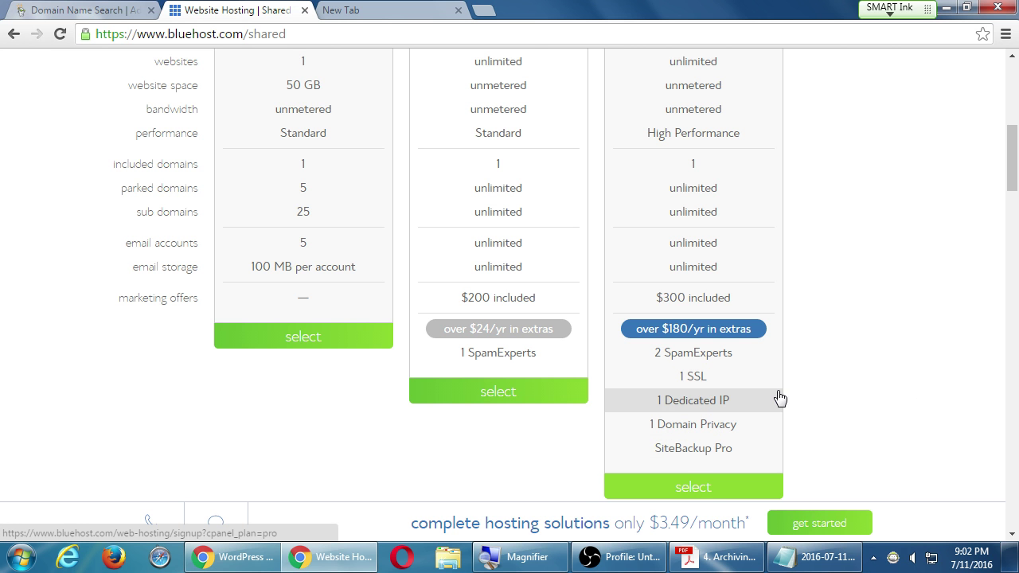
pyautogui.scroll(-4, 870, 401)
pyautogui.scroll(-7, 868, 392)
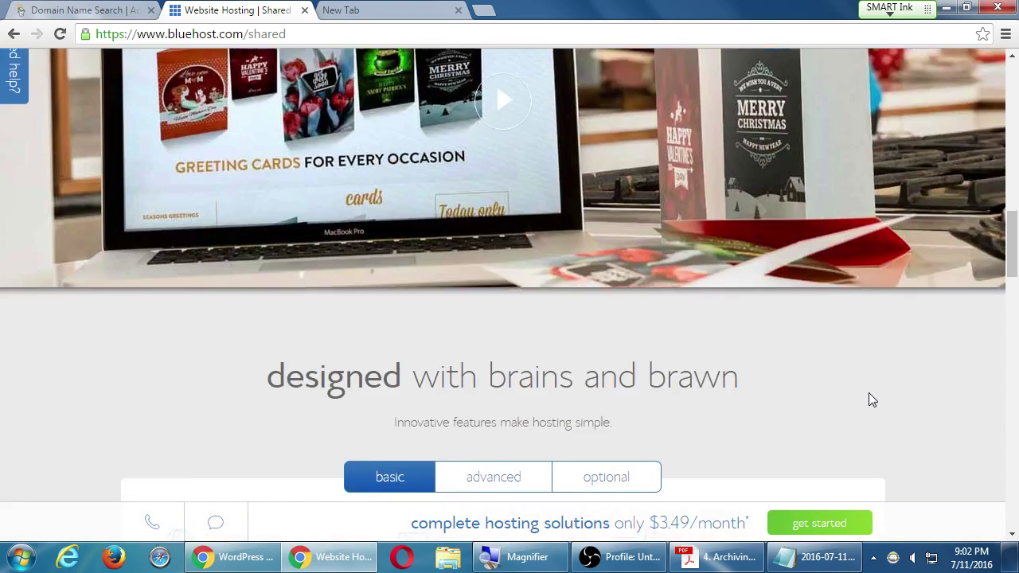
pyautogui.scroll(18, 870, 395)
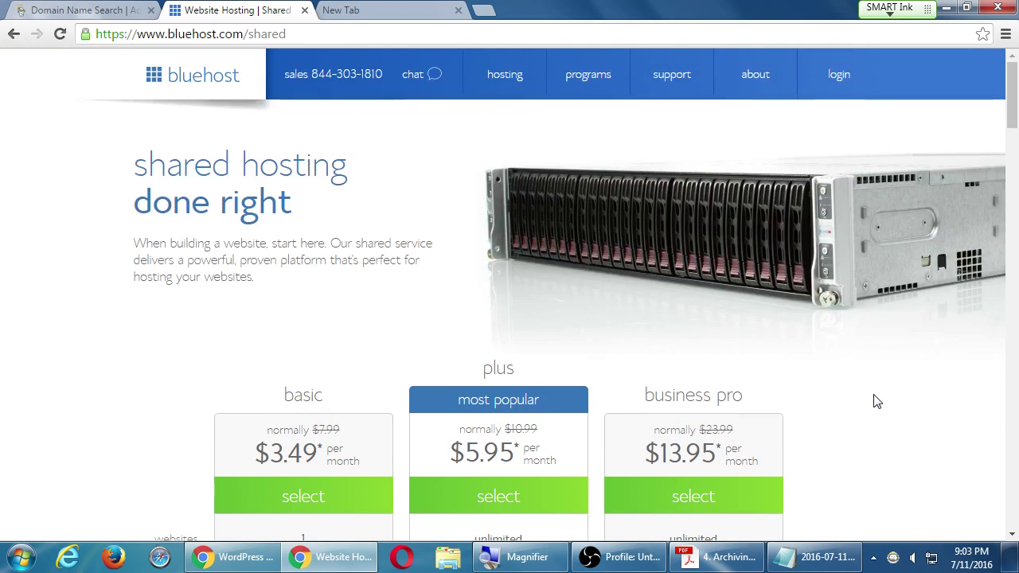
pyautogui.moveTo(512, 85)
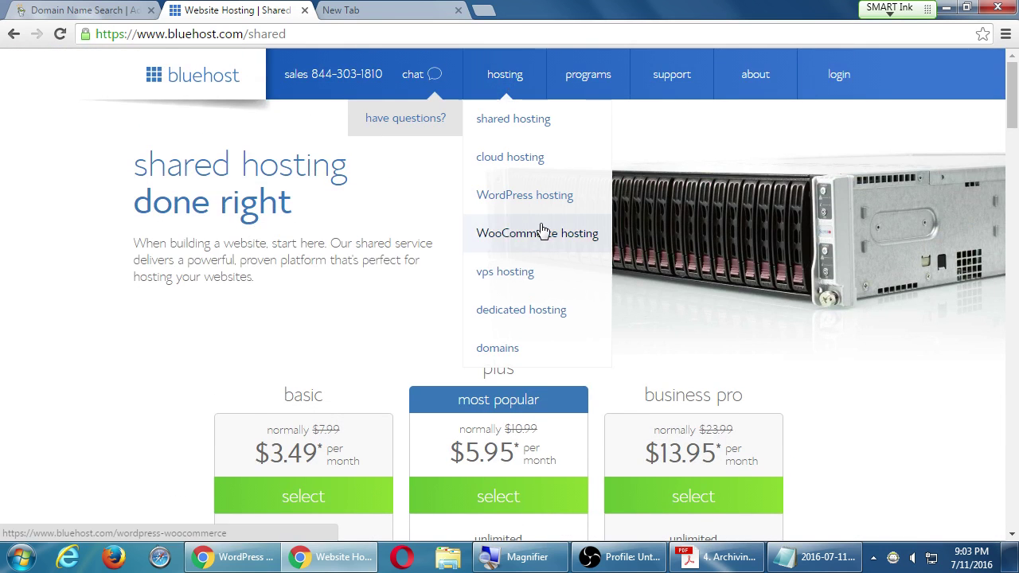
pyautogui.click(535, 280)
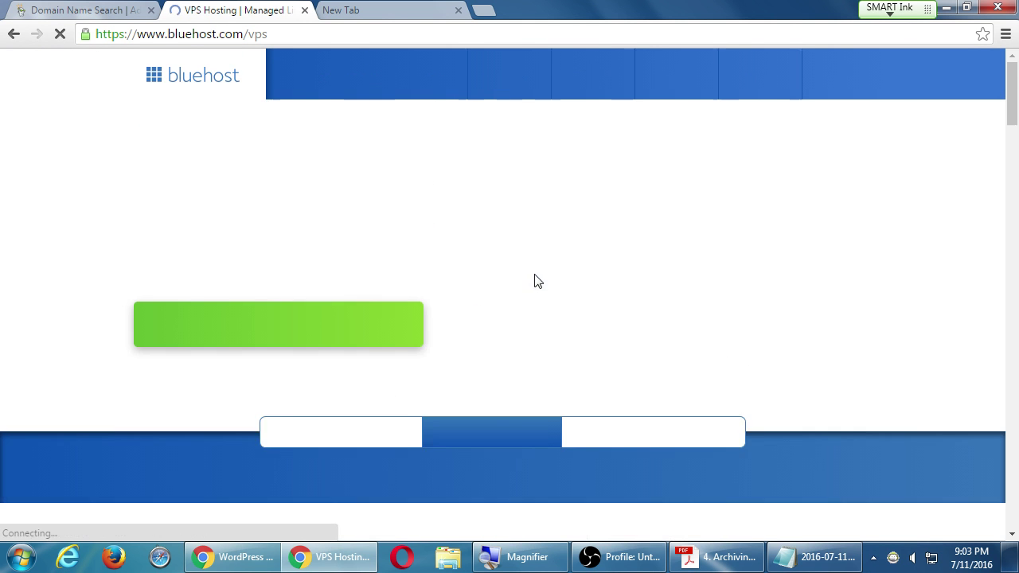
pyautogui.scroll(-3, 812, 374)
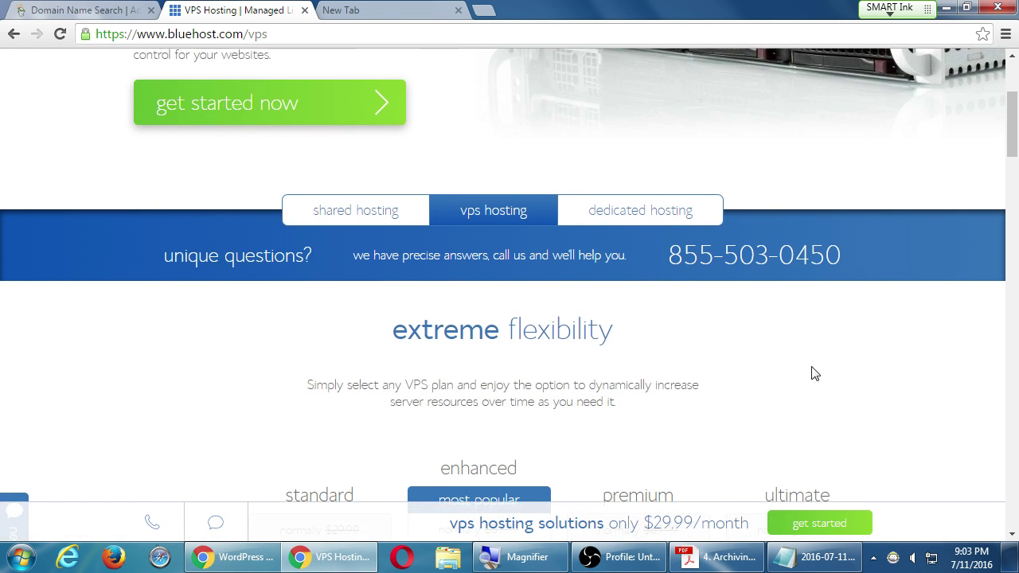
pyautogui.scroll(-3, 812, 374)
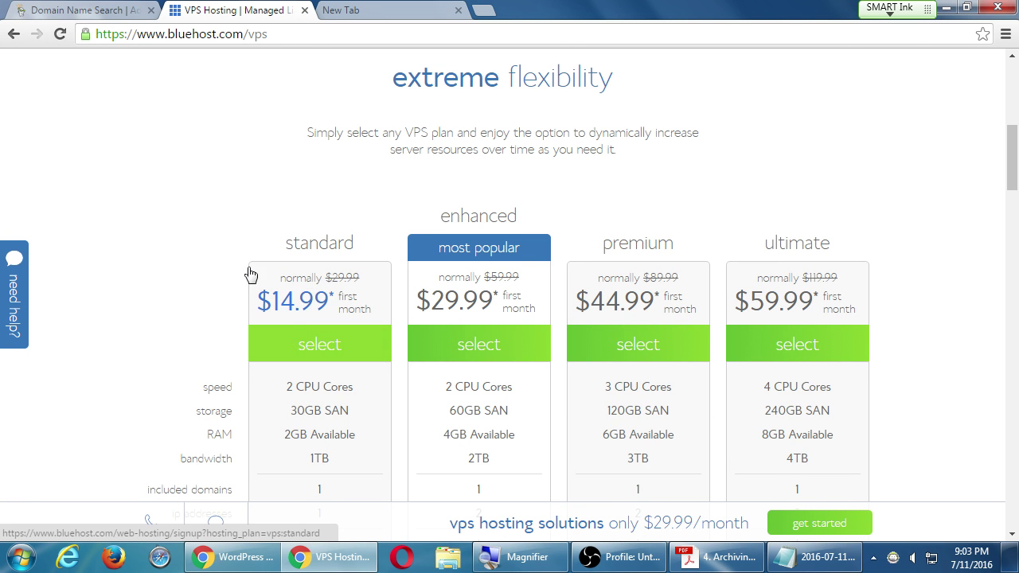
pyautogui.scroll(-1, 248, 271)
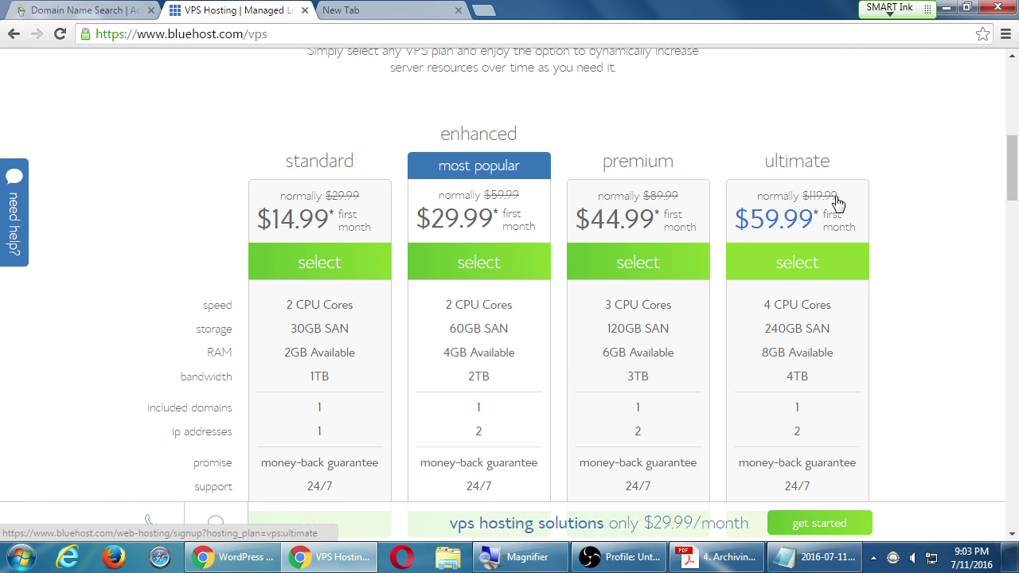
pyautogui.scroll(-1, 933, 248)
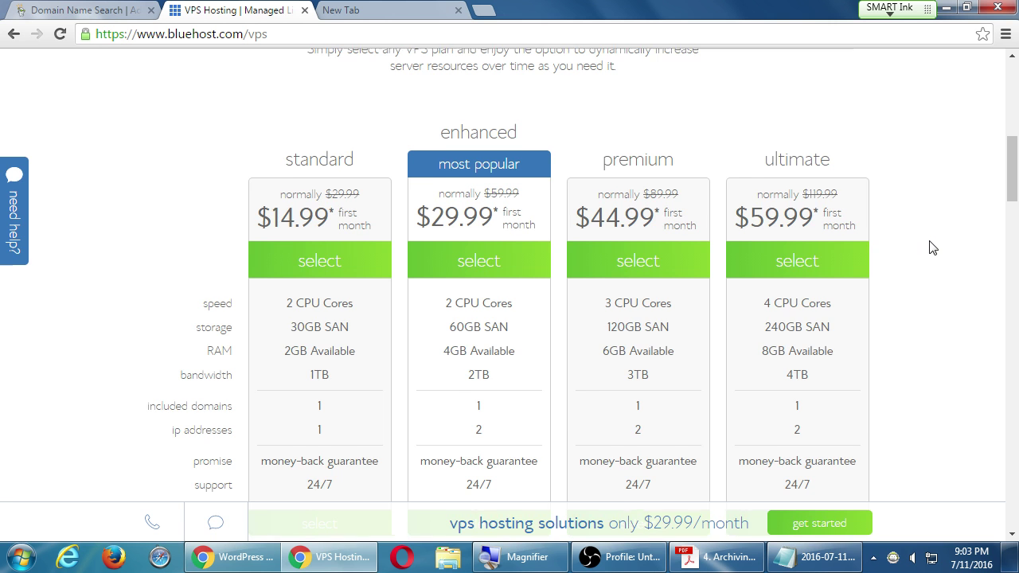
pyautogui.scroll(-3, 931, 246)
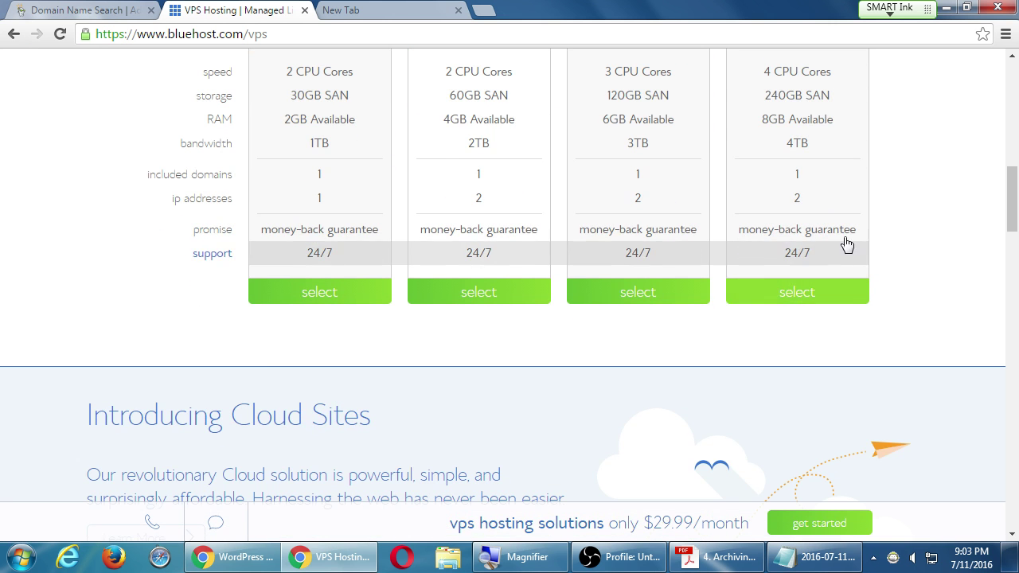
pyautogui.scroll(1, 952, 239)
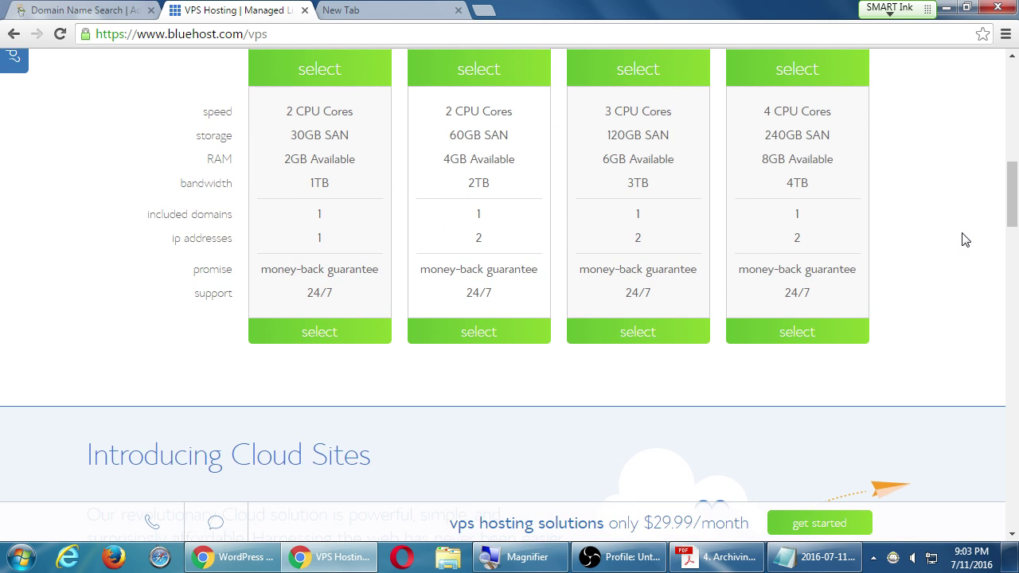
pyautogui.scroll(1, 965, 239)
pyautogui.scroll(-5, 964, 239)
pyautogui.scroll(6, 966, 238)
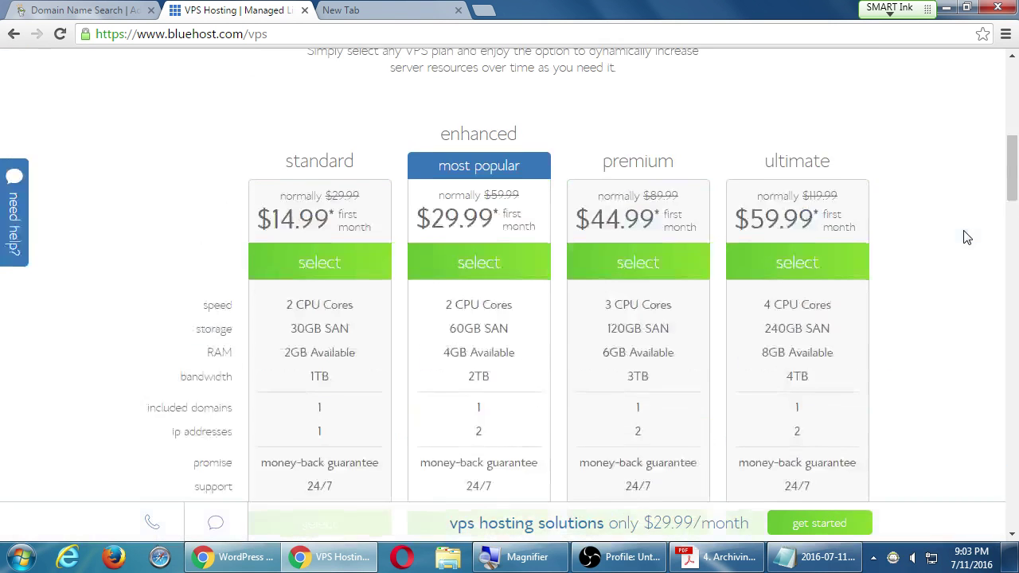
pyautogui.scroll(7, 966, 238)
pyautogui.moveTo(504, 79)
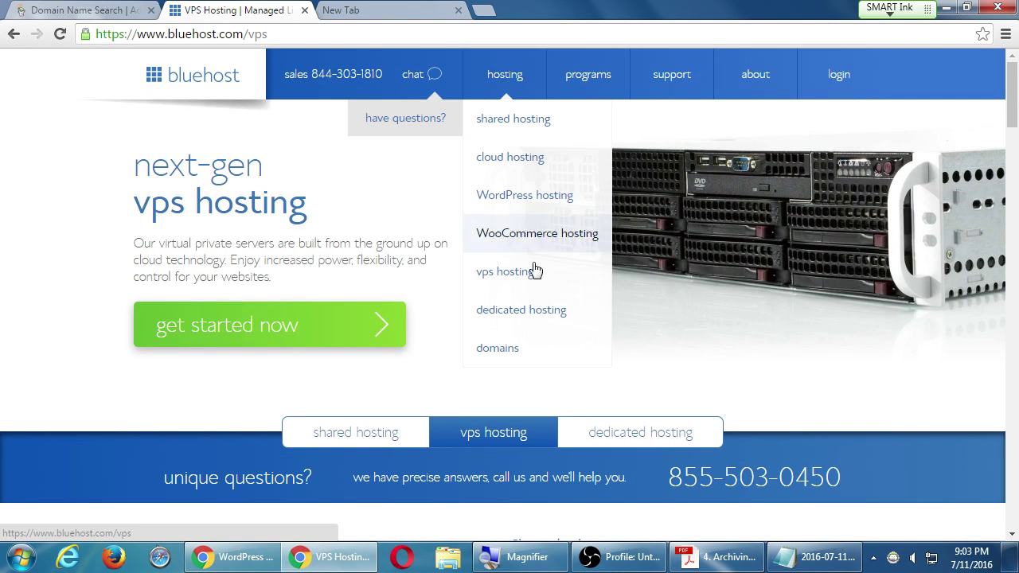
# - Scroll through Bluehost's dedicated hosting plans, then switch to the shared hosting plans and review prices
pyautogui.click(521, 313)
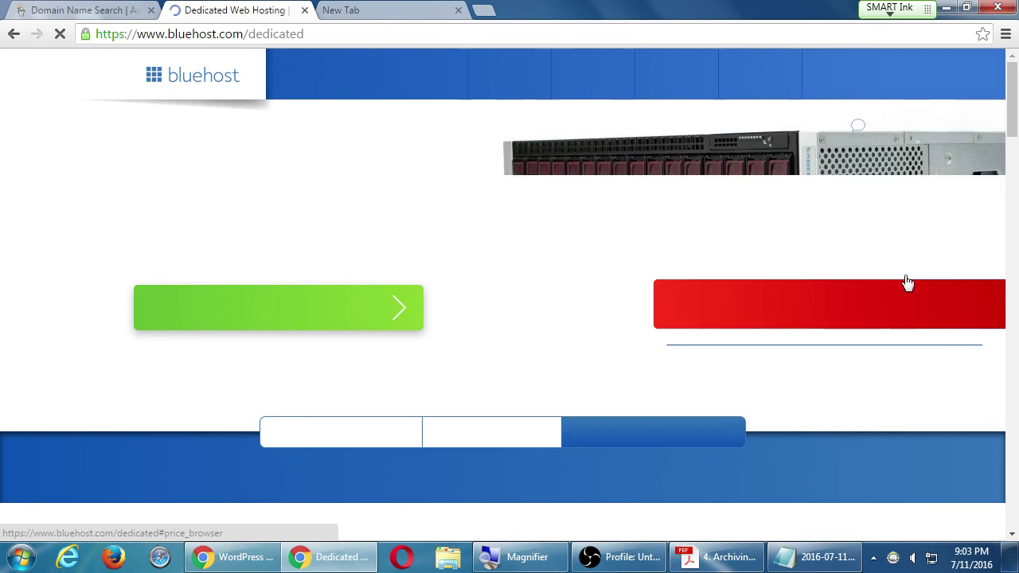
pyautogui.scroll(-2, 955, 294)
pyautogui.scroll(2, 1010, 302)
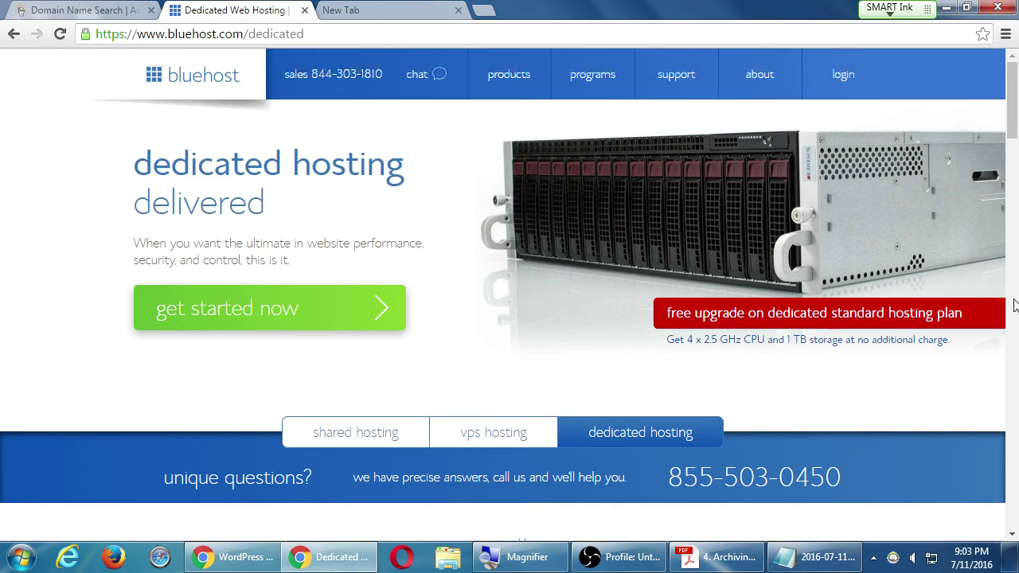
pyautogui.scroll(-6, 1014, 305)
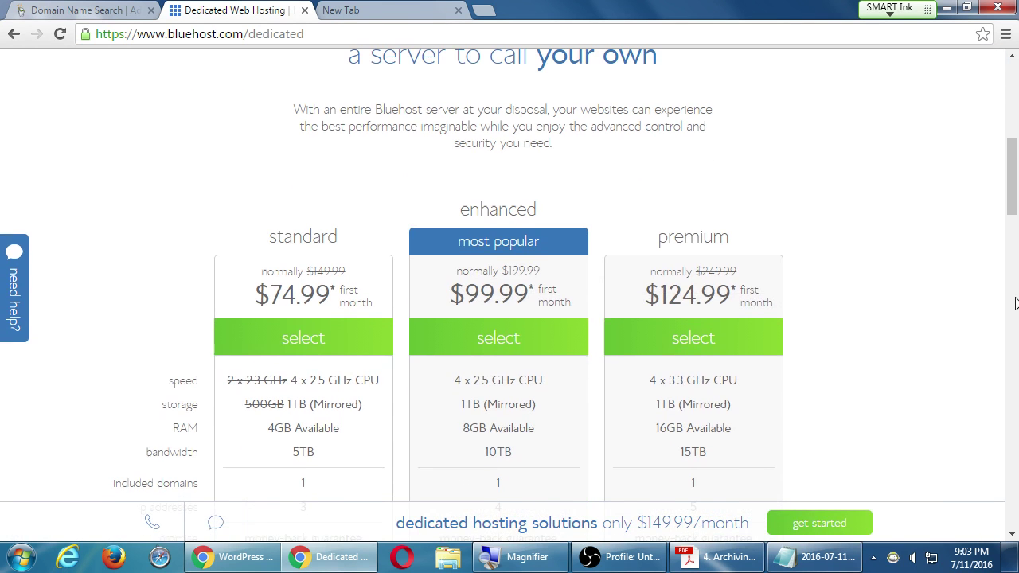
pyautogui.scroll(-1, 291, 283)
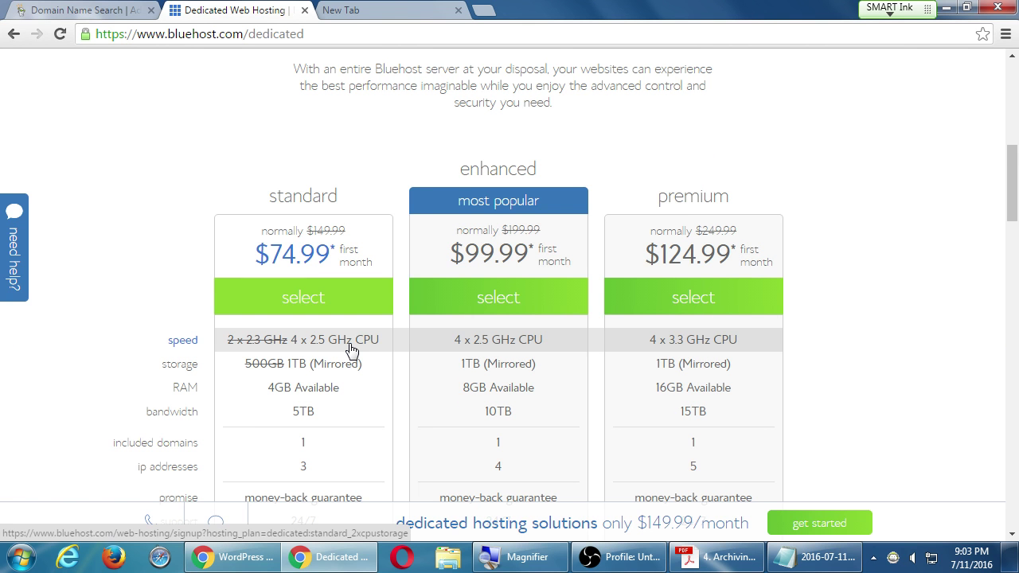
pyautogui.scroll(4, 132, 336)
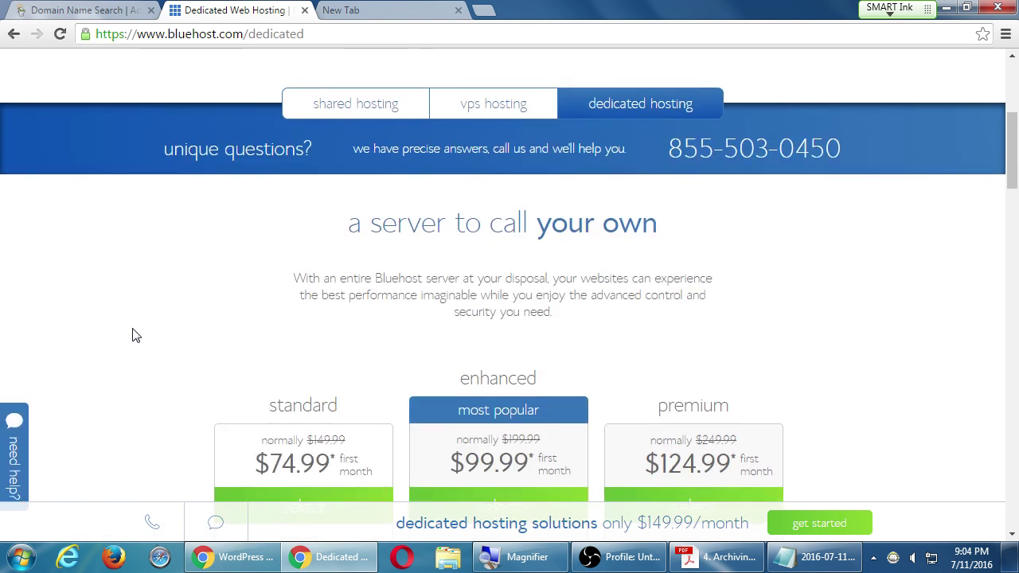
pyautogui.click(355, 244)
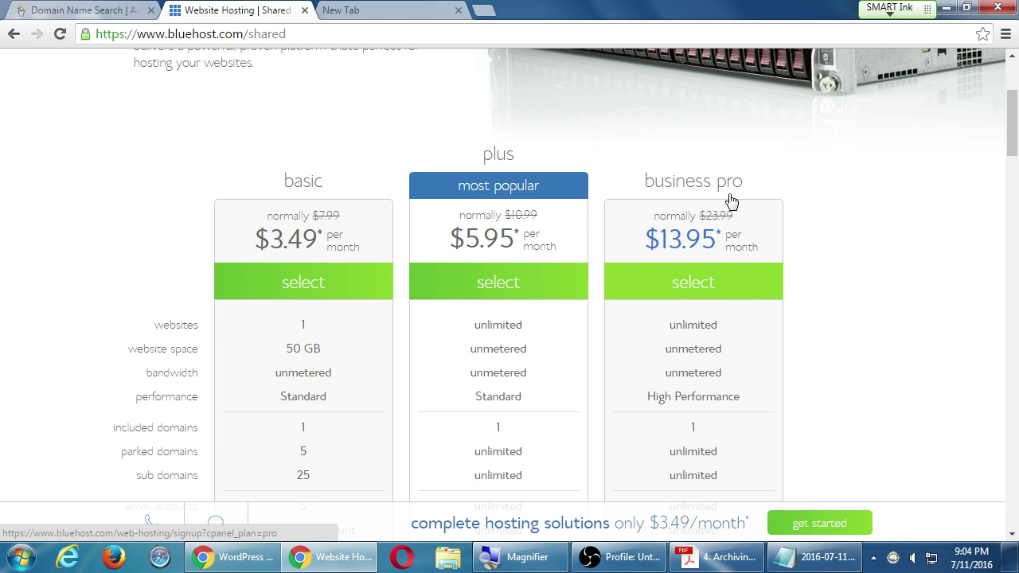
pyautogui.scroll(3, 731, 200)
# - Load hostgator.com and hostmonster.com in their own browser tabs
pyautogui.click(379, 8)
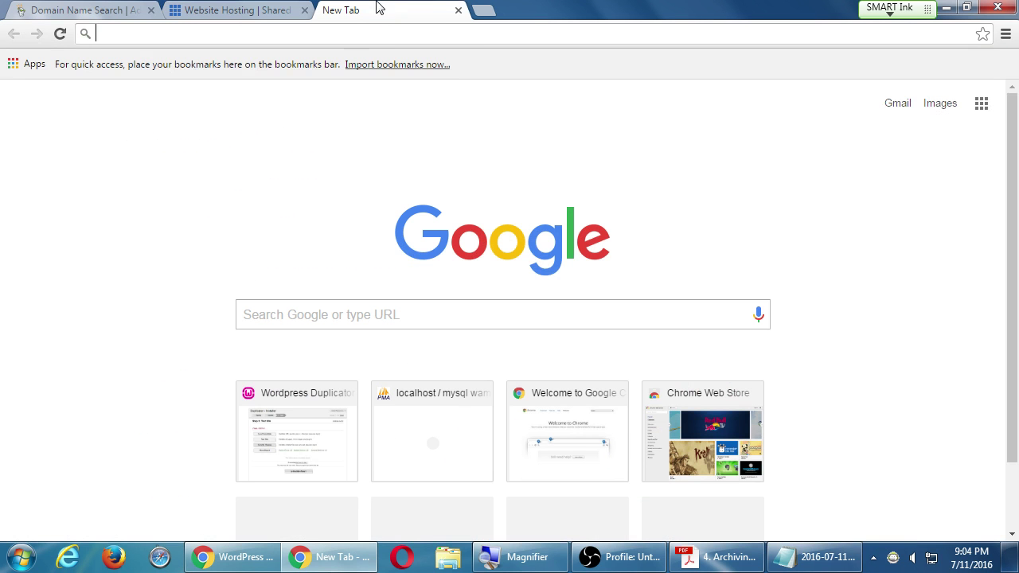
pyautogui.write('hostgator.')
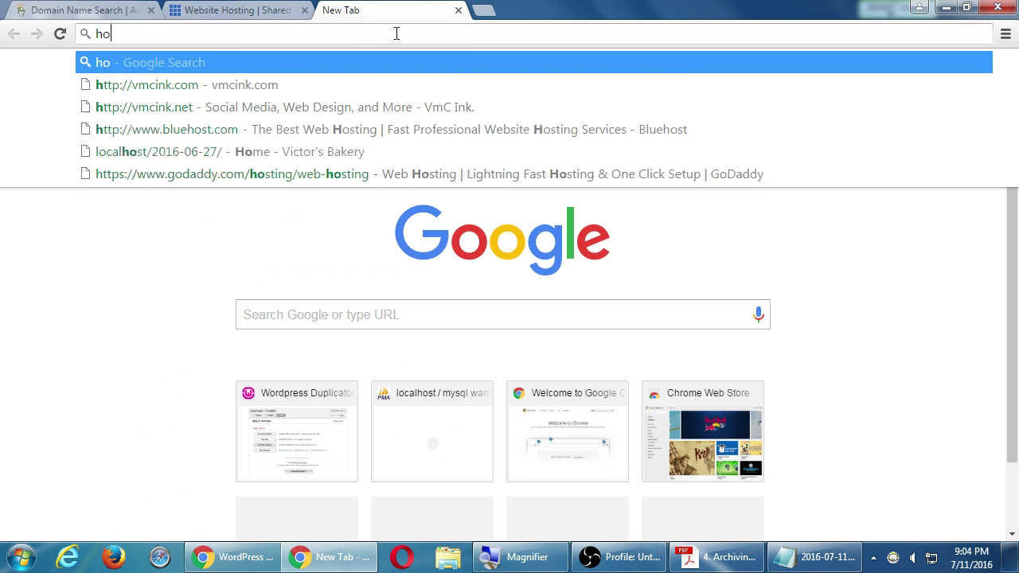
pyautogui.write('com')
pyautogui.press('Return')
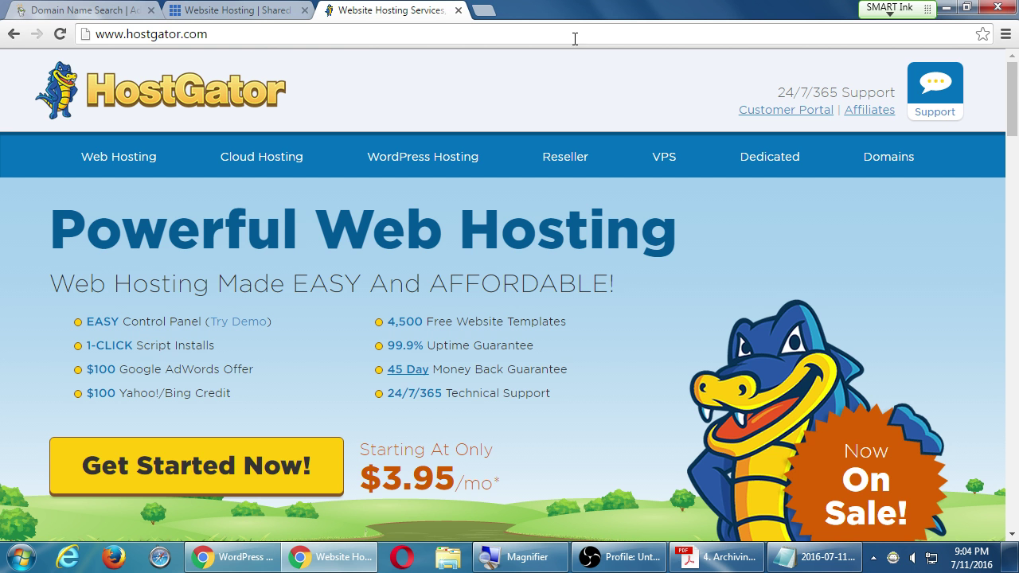
pyautogui.click(483, 10)
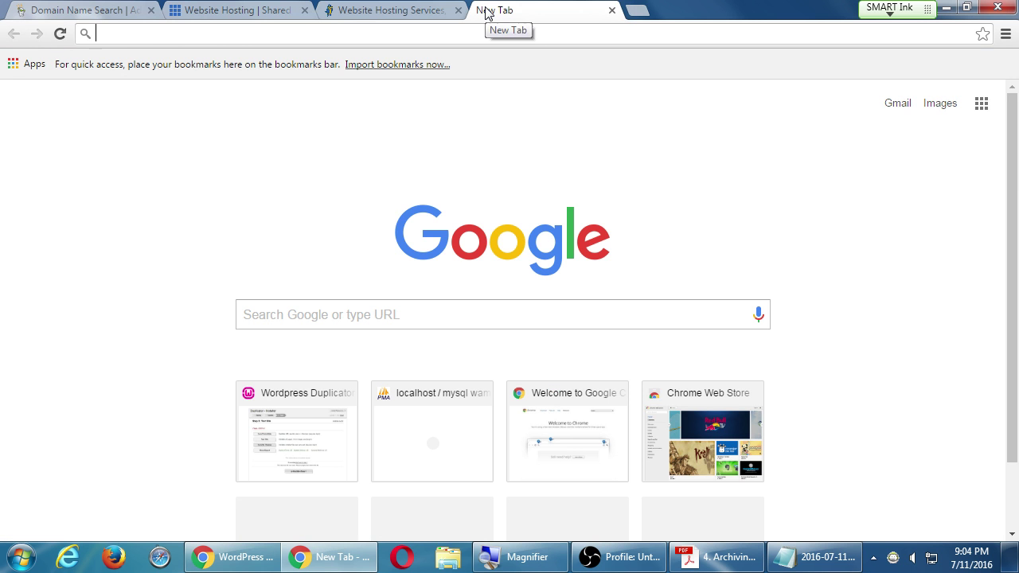
pyautogui.write('hostmonster.com')
pyautogui.press('Return')
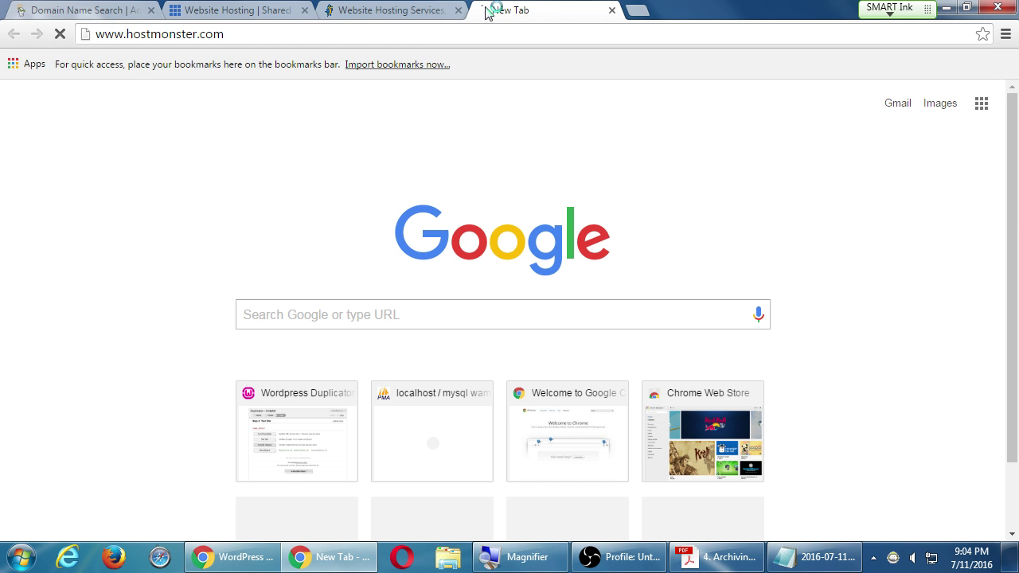
# - Move the HostMonster tab beside Bluehost and cycle through the tabs, ending on HostGator
pyautogui.click(315, 10)
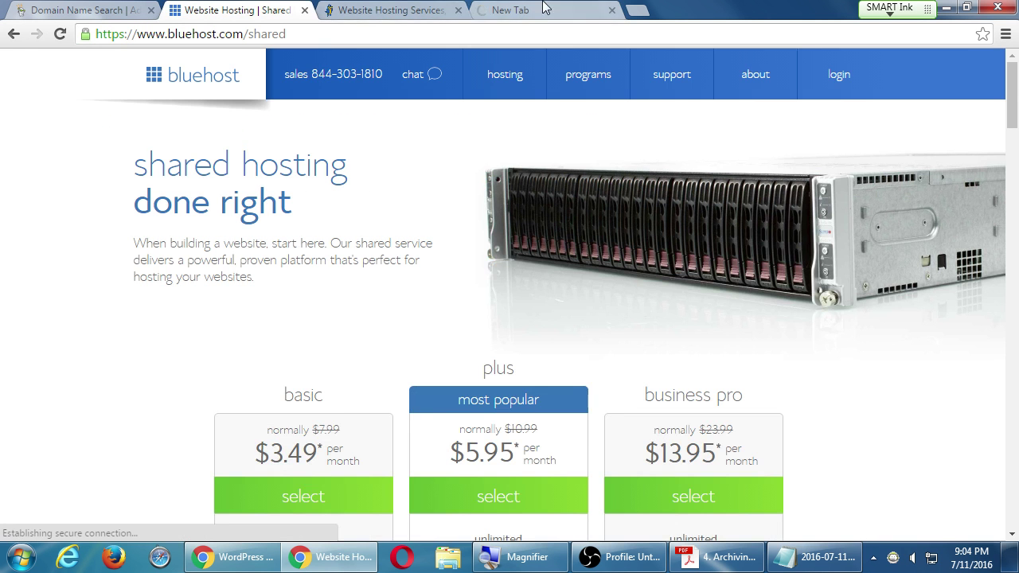
pyautogui.moveTo(542, 11); pyautogui.dragTo(398, 8)
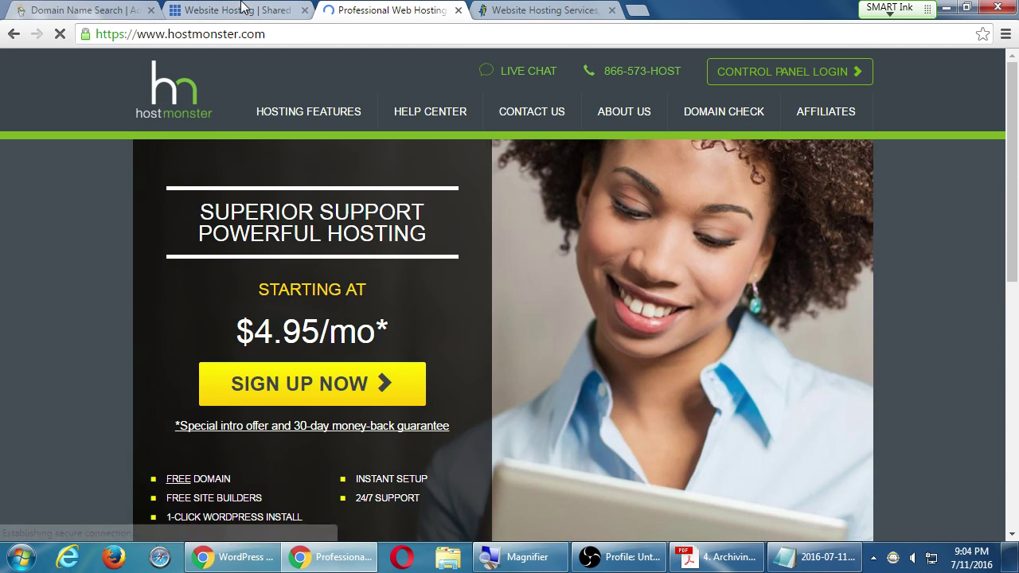
pyautogui.click(237, 8)
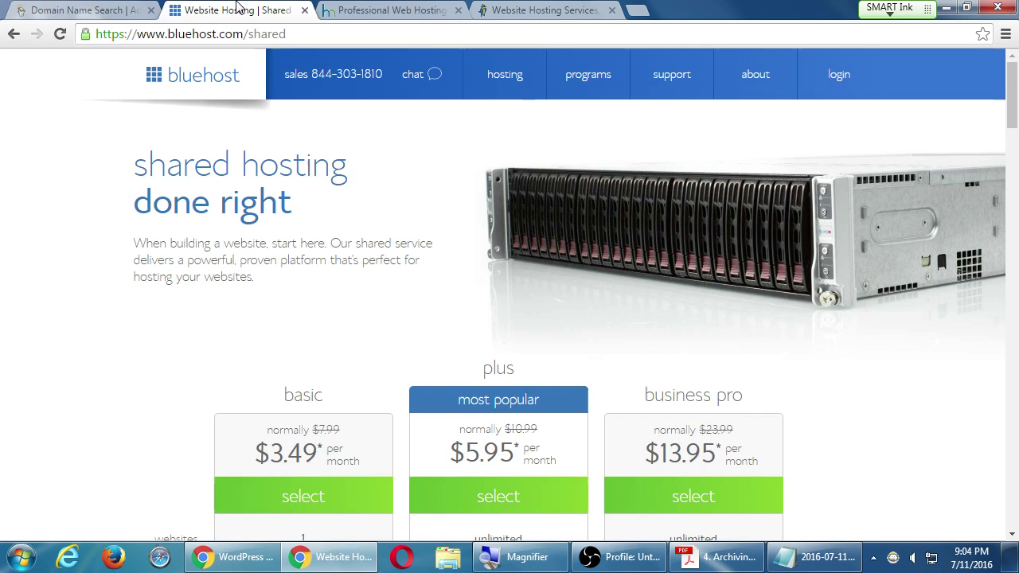
pyautogui.click(386, 9)
pyautogui.click(521, 8)
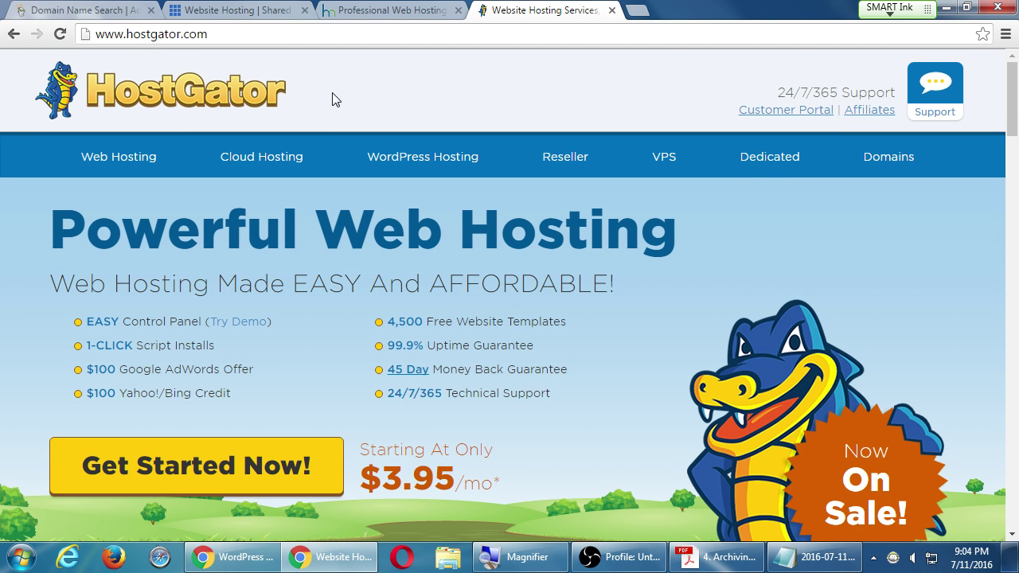
# - View HostGator's web hosting plans: Hatchling, Baby and Business with their prices
pyautogui.click(97, 159)
pyautogui.scroll(-2, 319, 271)
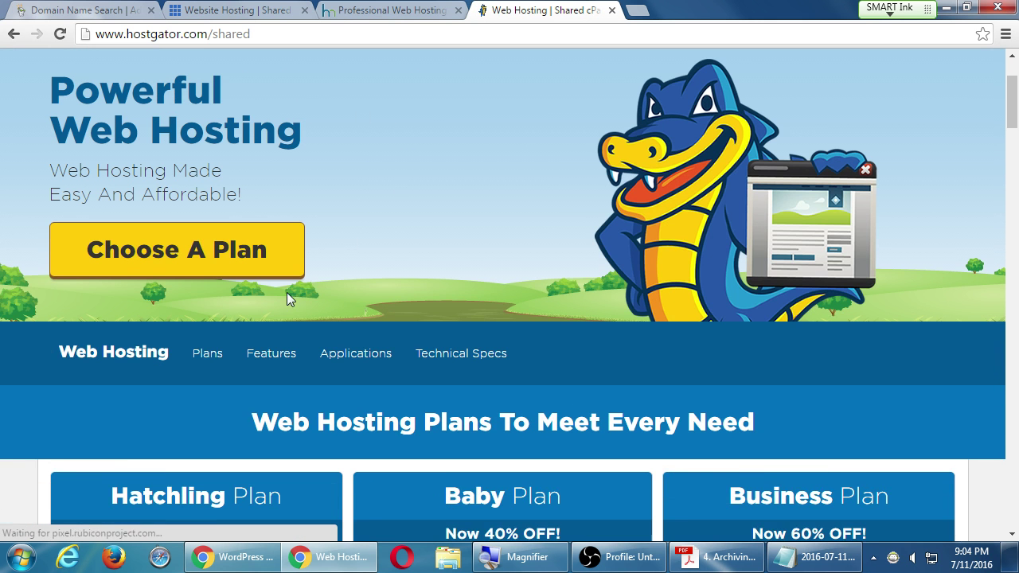
pyautogui.click(204, 259)
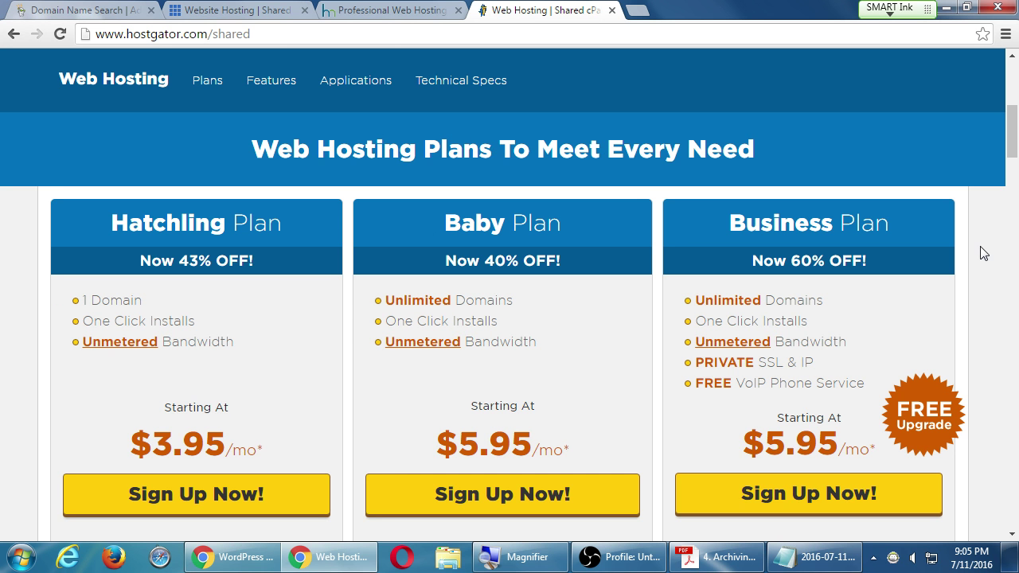
pyautogui.scroll(-7, 983, 253)
pyautogui.scroll(3, 983, 253)
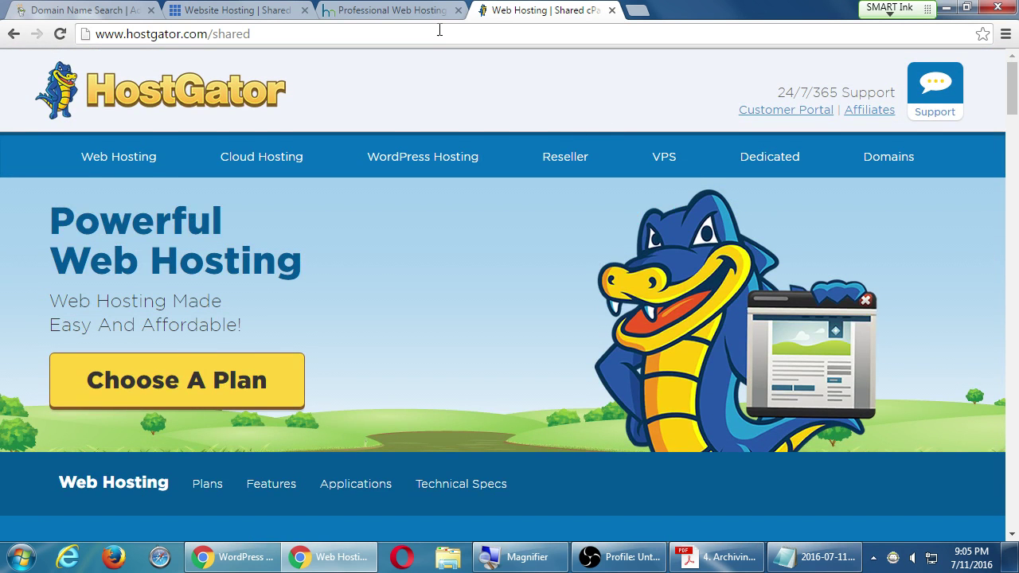
# - Compare against the HostMonster and Bluehost tabs, then return to HostGator's web hosting page
pyautogui.click(417, 9)
pyautogui.click(242, 9)
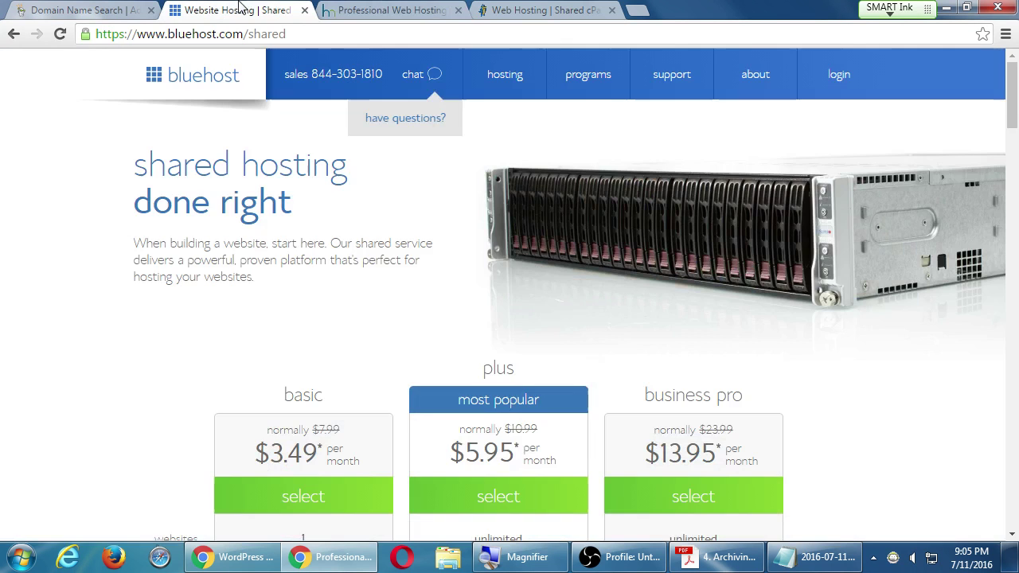
pyautogui.click(362, 10)
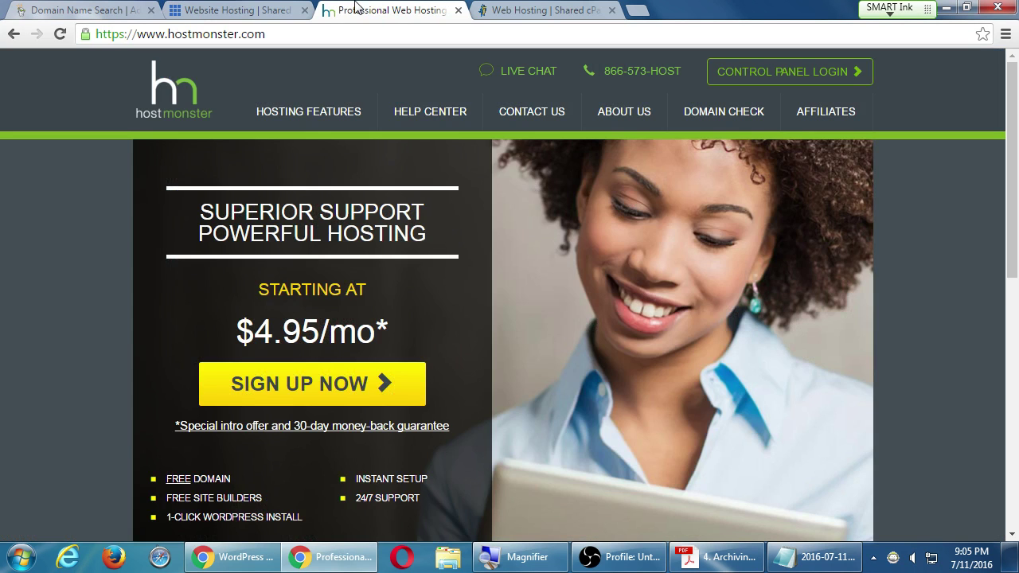
pyautogui.click(518, 9)
# - Look over HostGator's VPS hosting page and its plans
pyautogui.click(662, 158)
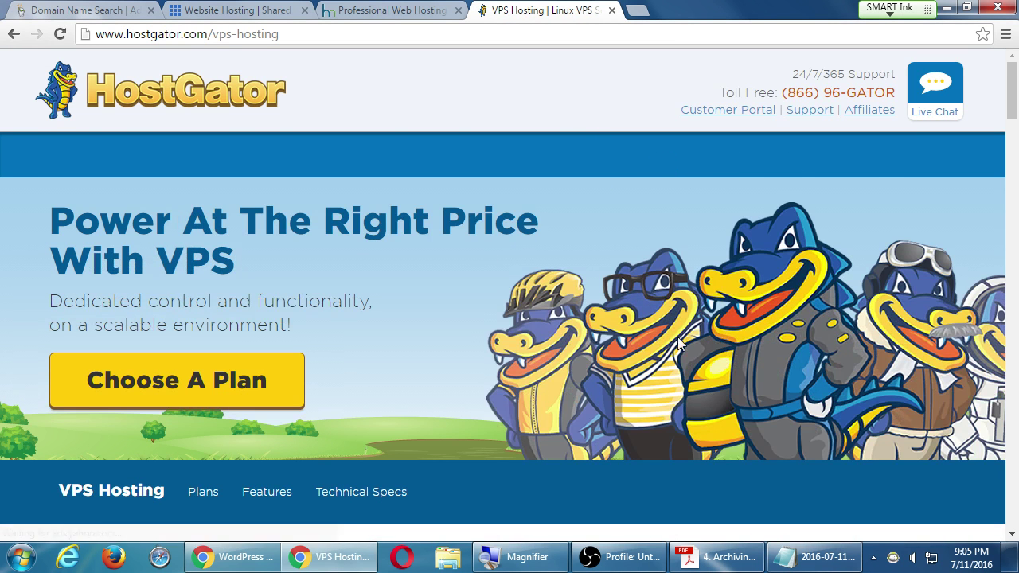
pyautogui.scroll(-5, 517, 253)
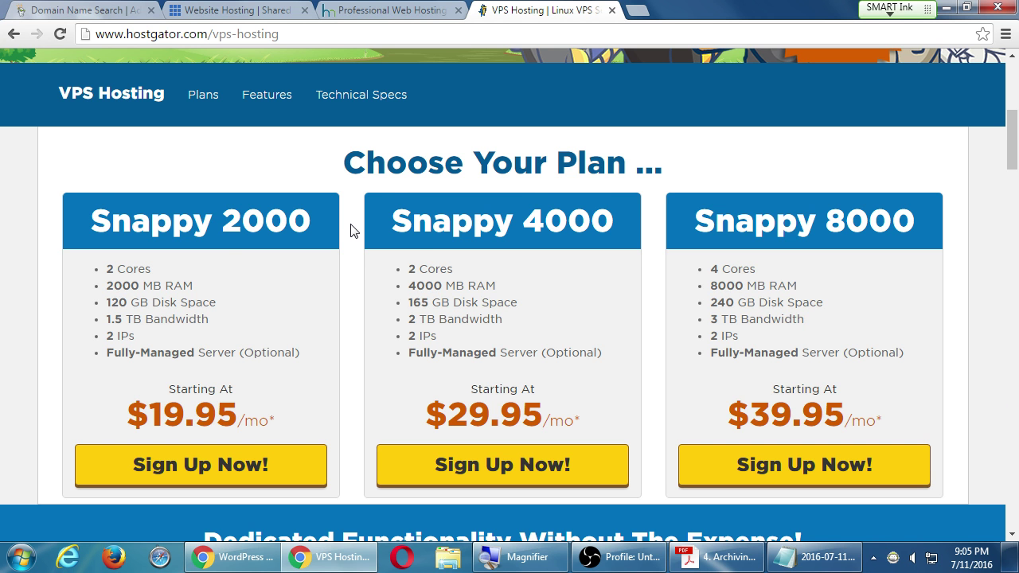
pyautogui.scroll(-2, 552, 280)
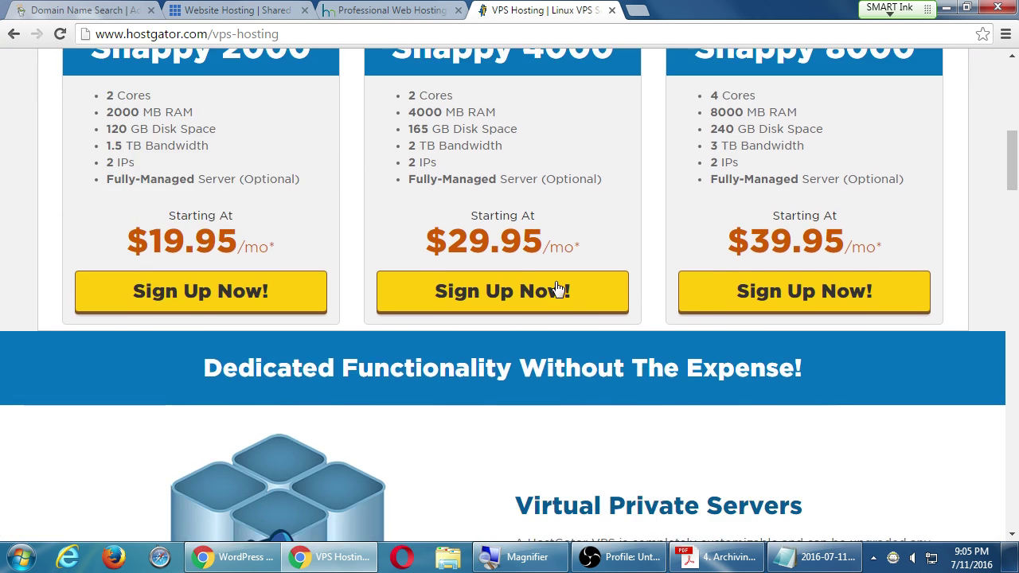
pyautogui.scroll(8, 553, 292)
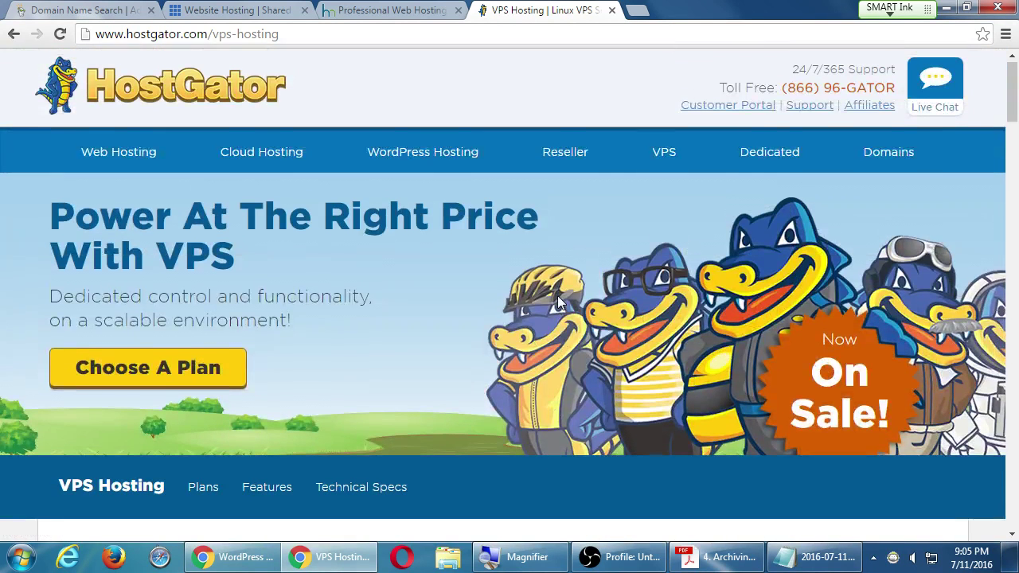
# - Review dedicated server plans: Basic $76.56, Standard $91.98, Elite $103.23, Pro $115.94 monthly
pyautogui.click(771, 159)
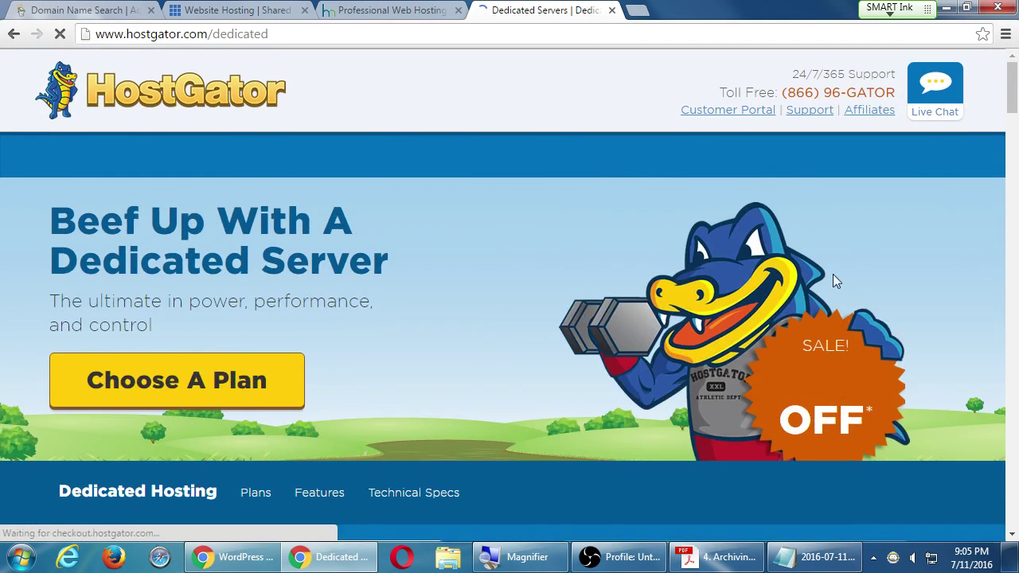
pyautogui.scroll(-1, 894, 297)
pyautogui.scroll(-5, 894, 297)
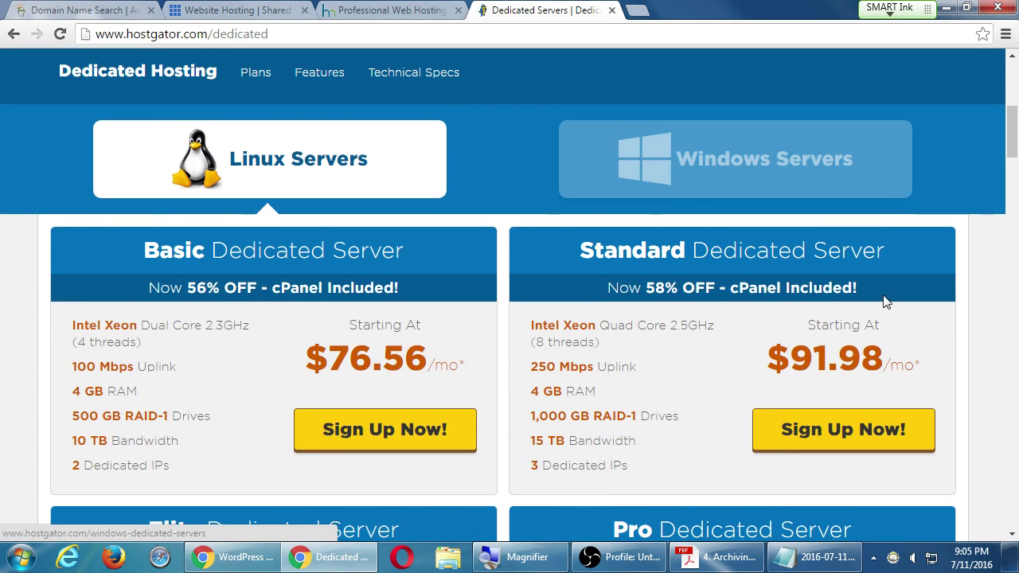
pyautogui.scroll(-4, 641, 292)
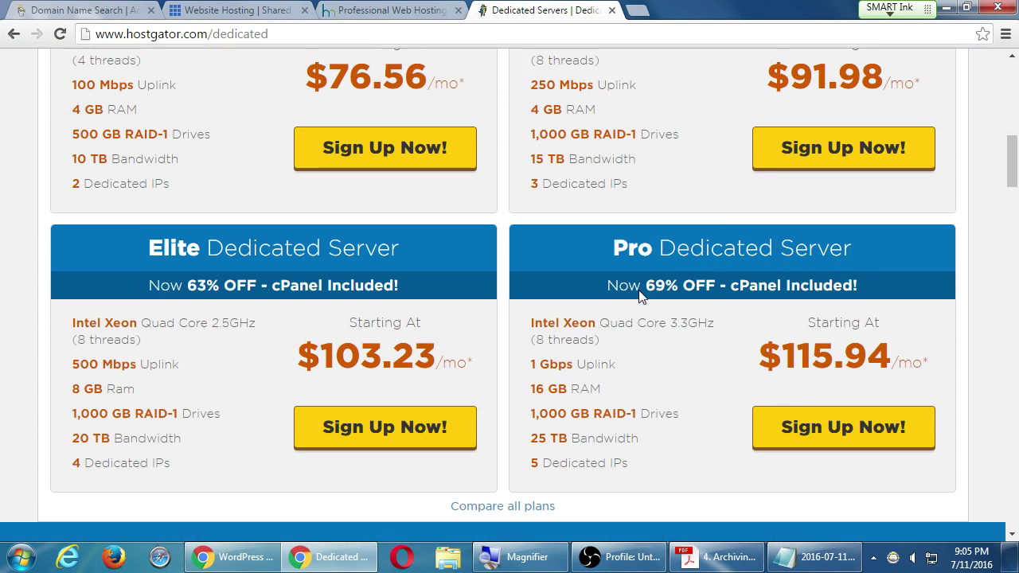
pyautogui.scroll(-2, 643, 293)
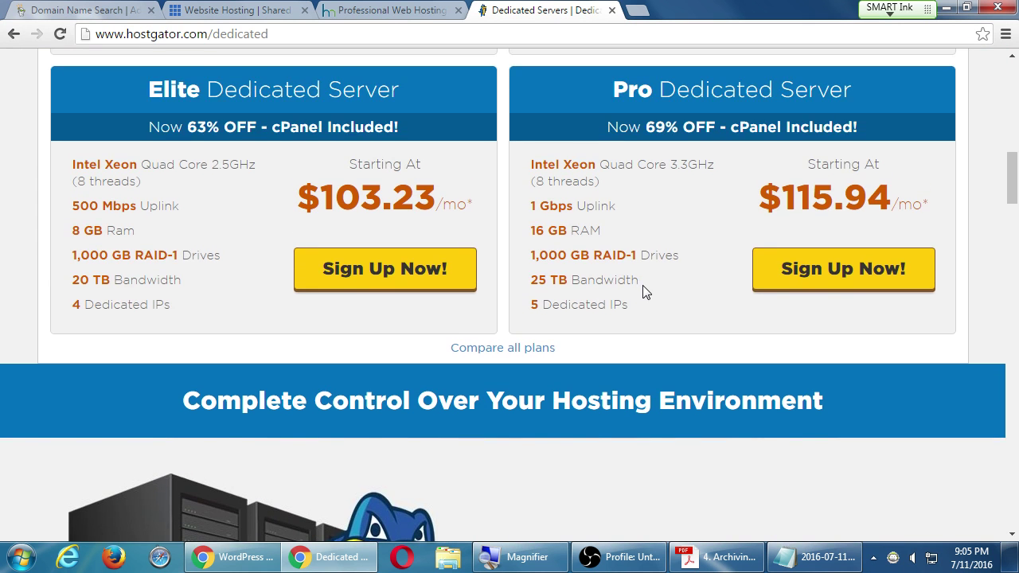
pyautogui.scroll(-8, 645, 293)
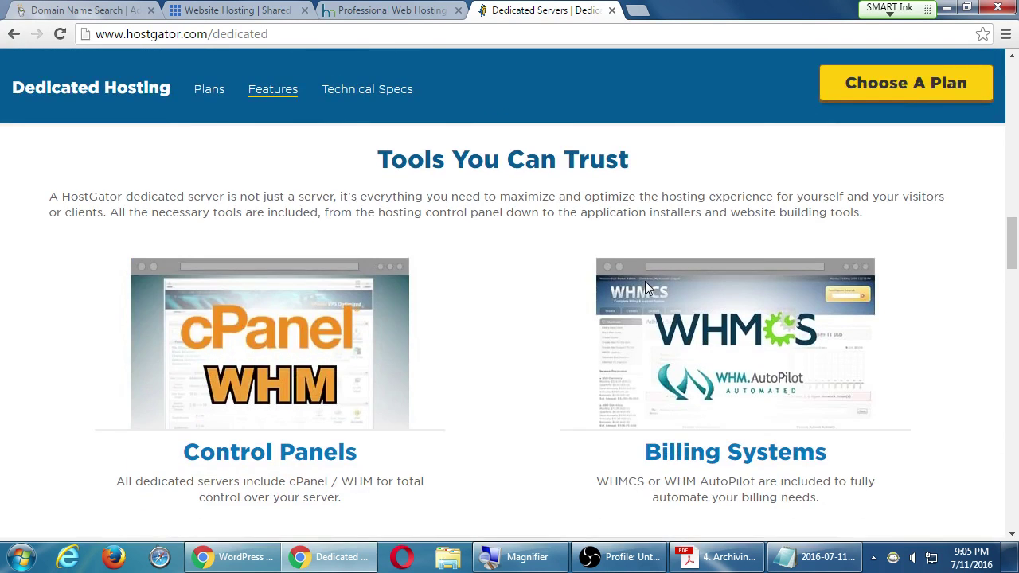
pyautogui.scroll(15, 745, 259)
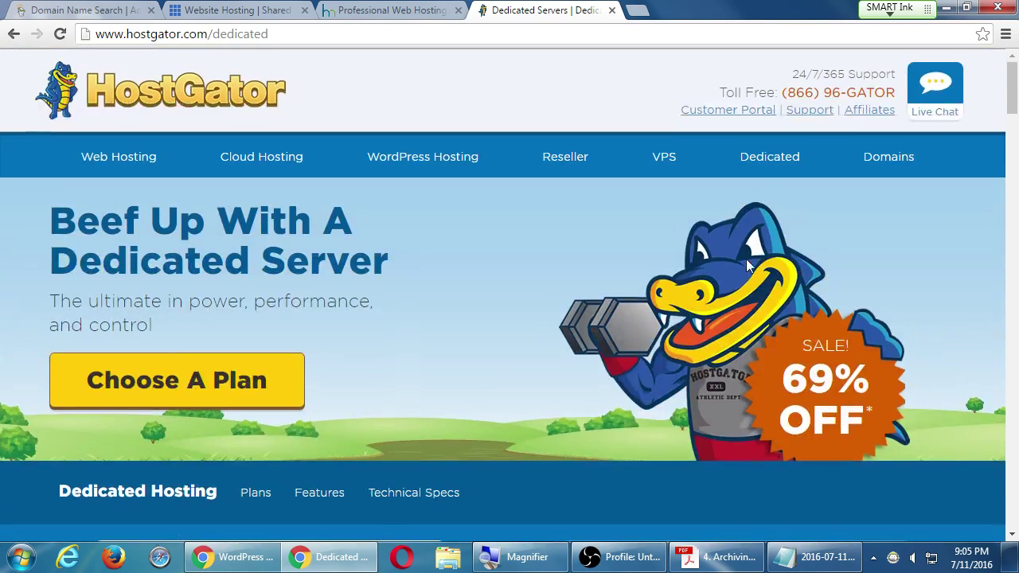
# - Bring the 2016-07-11 class notes forward, reset magnification to normal, and maximise Notepad
pyautogui.click(815, 556)
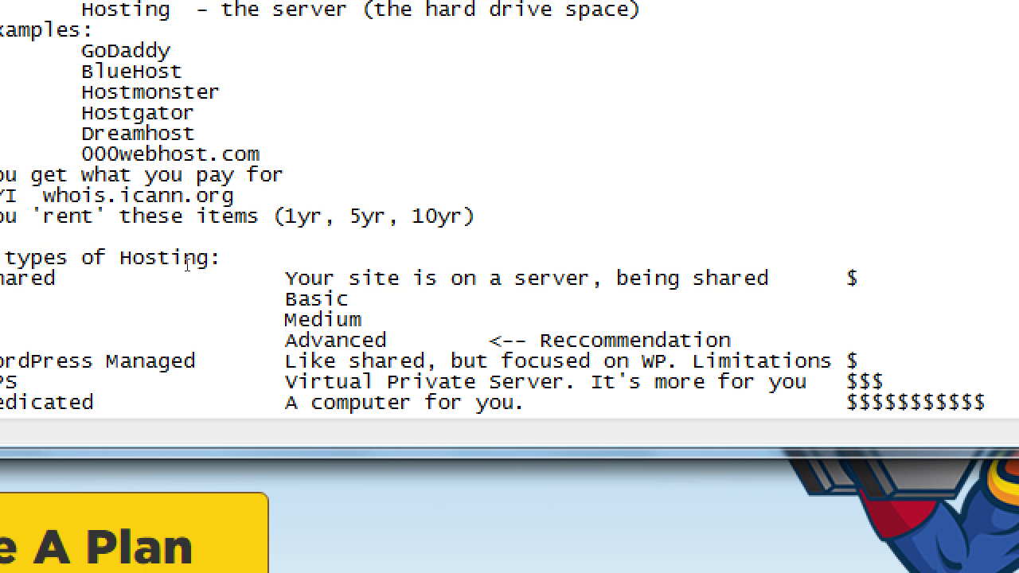
pyautogui.press('Up')
pyautogui.press('Up')
pyautogui.press('Up')
pyautogui.press('Up')
pyautogui.press('Up')
pyautogui.press('Up')
pyautogui.press('Up')
pyautogui.press('Up')
pyautogui.press('Up')
pyautogui.press('Up')
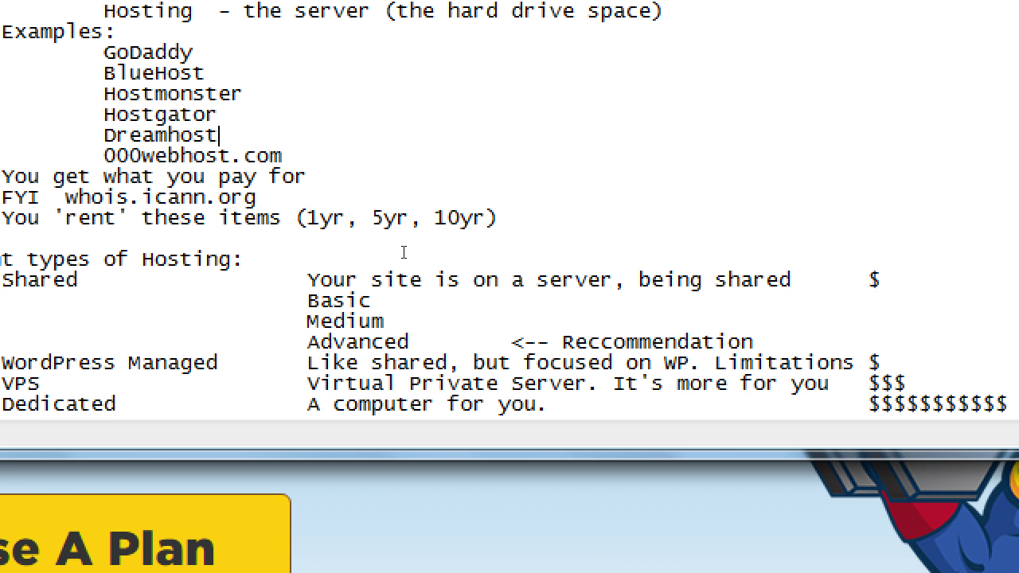
pyautogui.press('super+minus')
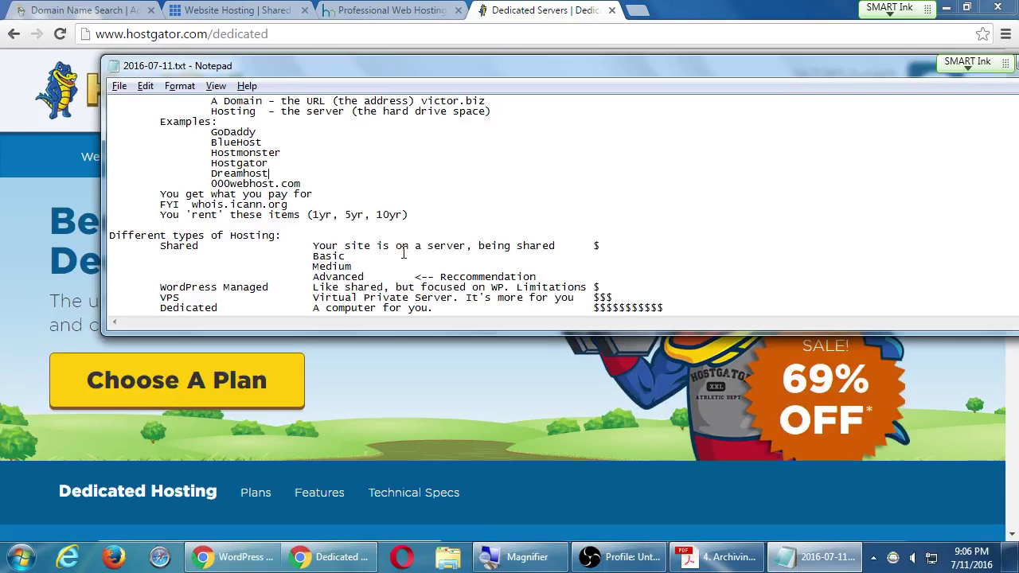
pyautogui.doubleClick(409, 70)
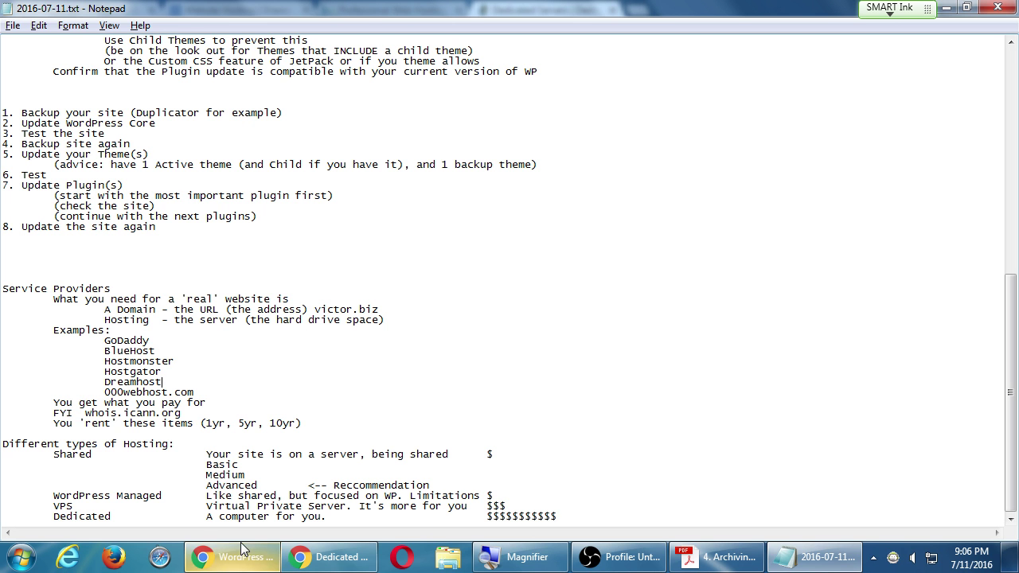
# - Review the HostMonster, HostGator and GoDaddy tabs, then close the hosting-sites Chrome window
pyautogui.click(218, 478)
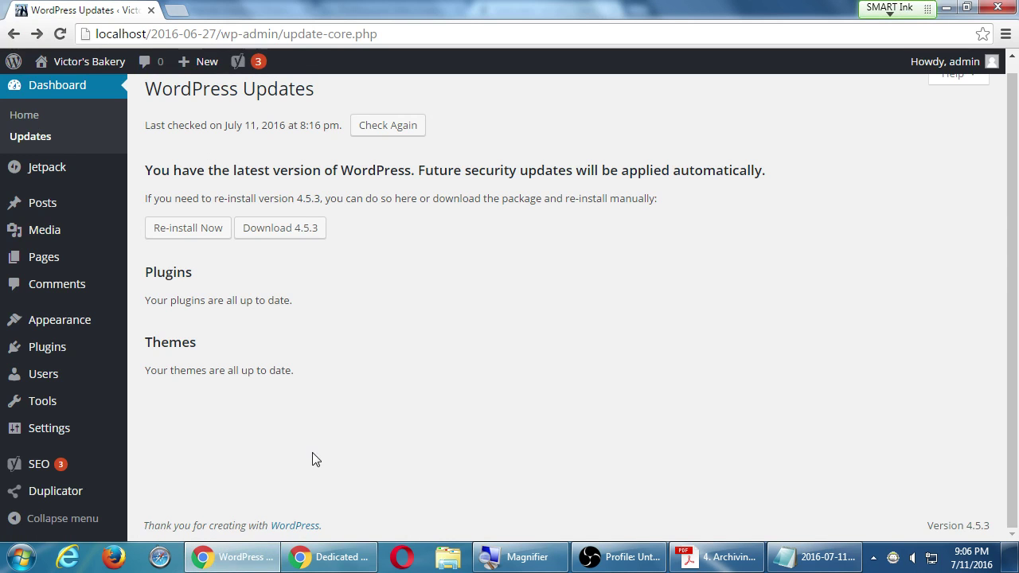
pyautogui.click(329, 557)
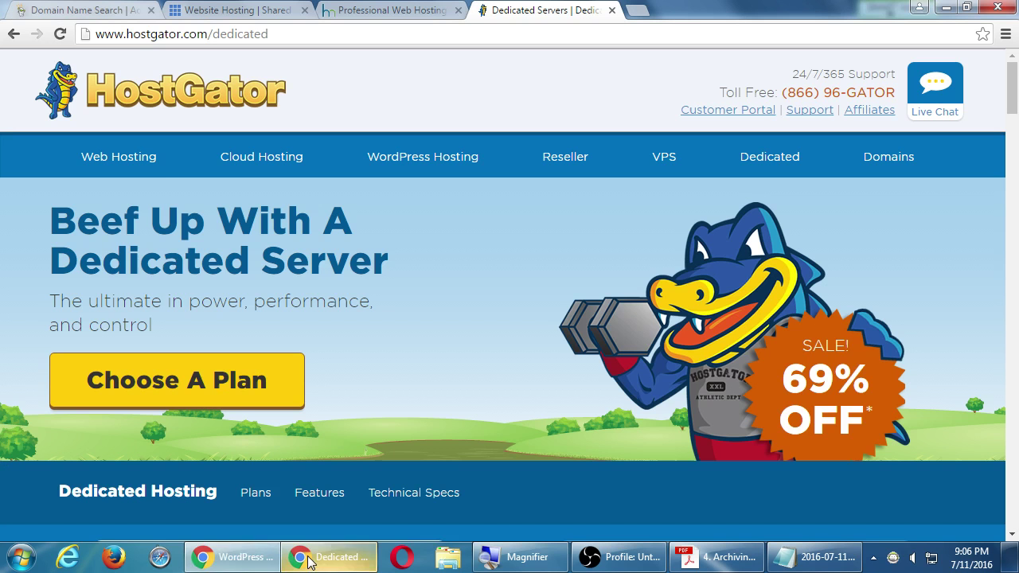
pyautogui.click(398, 10)
pyautogui.click(549, 10)
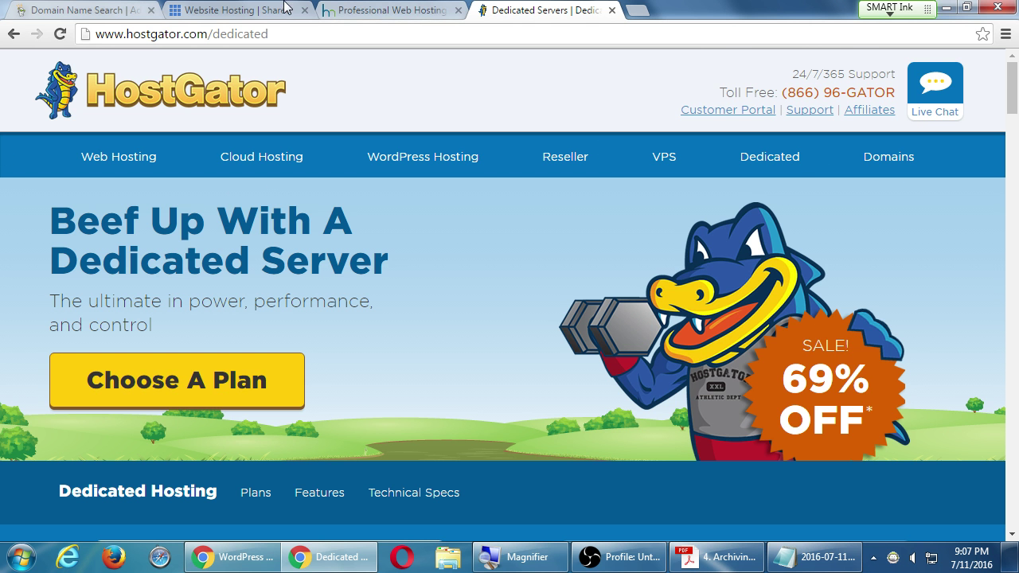
pyautogui.click(54, 10)
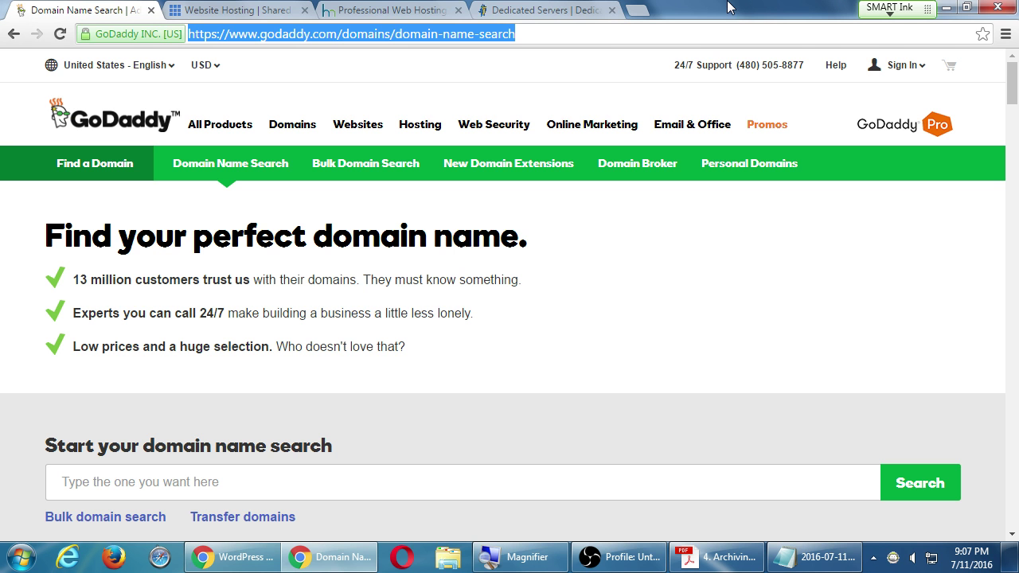
pyautogui.click(997, 7)
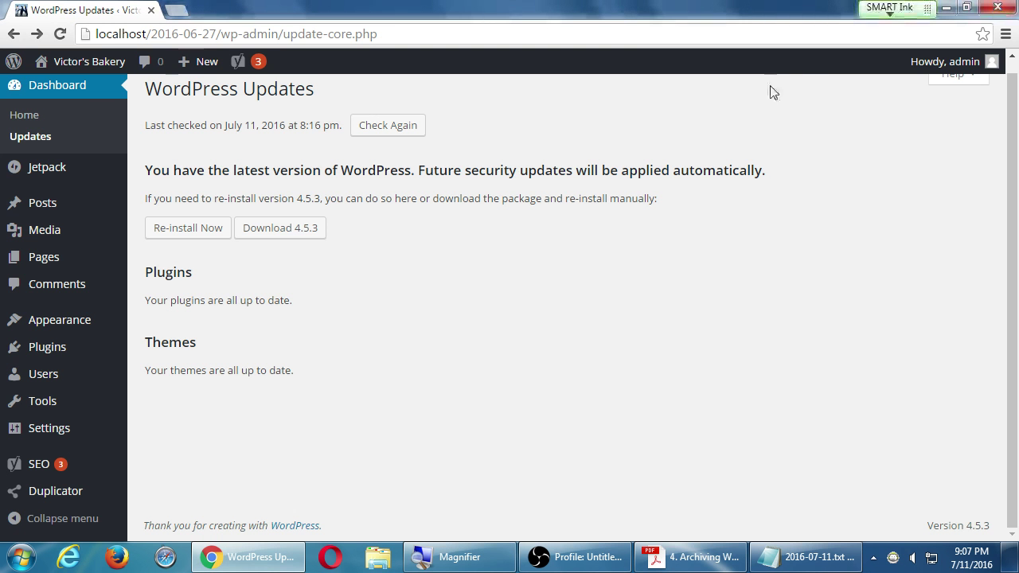
# - Read through the Duplicator archiving instructions PDF, then minimise Acrobat
pyautogui.scroll(1, 958, 254)
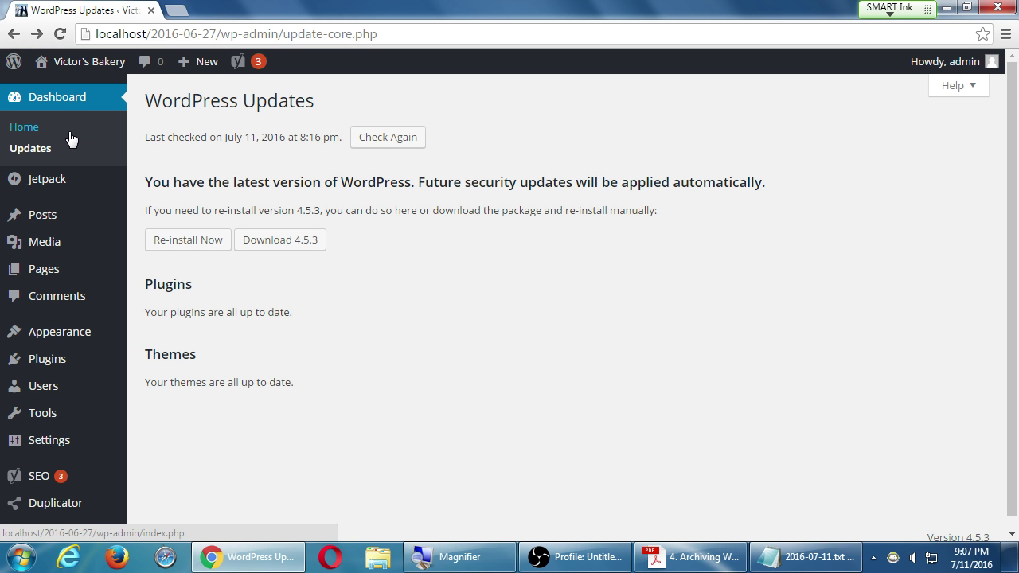
pyautogui.click(662, 562)
pyautogui.scroll(-2, 480, 234)
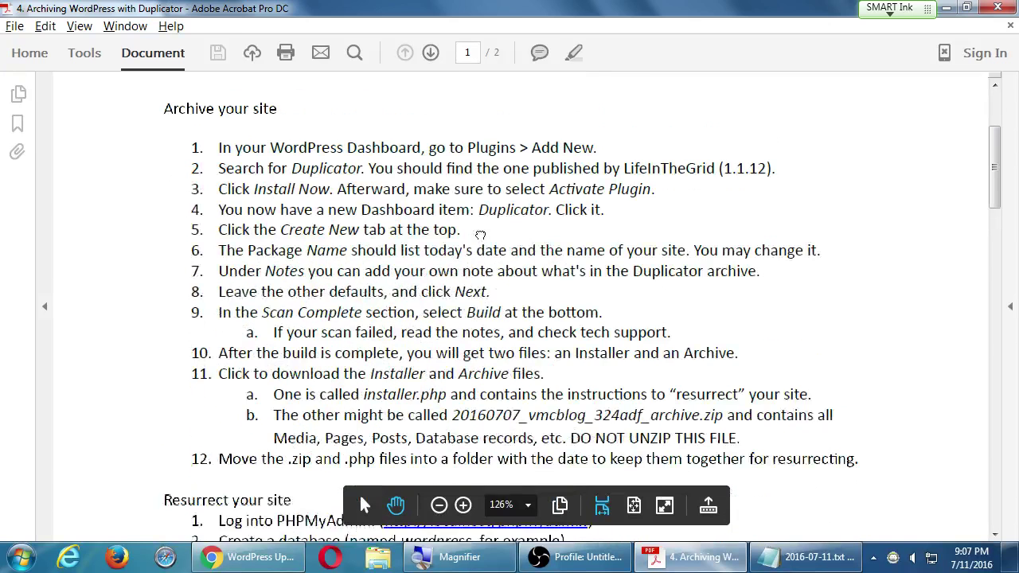
pyautogui.scroll(-1, 480, 234)
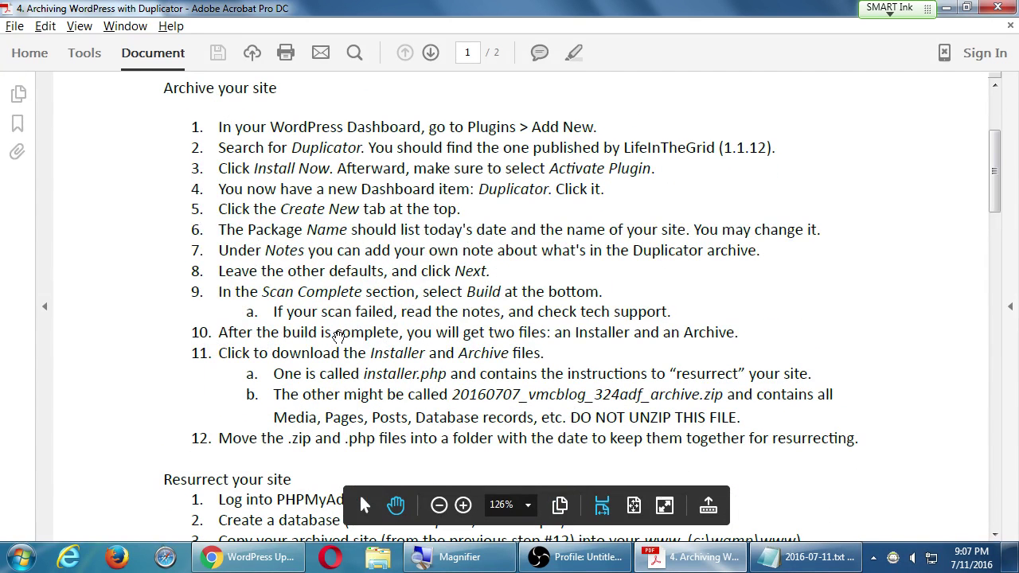
pyautogui.click(944, 8)
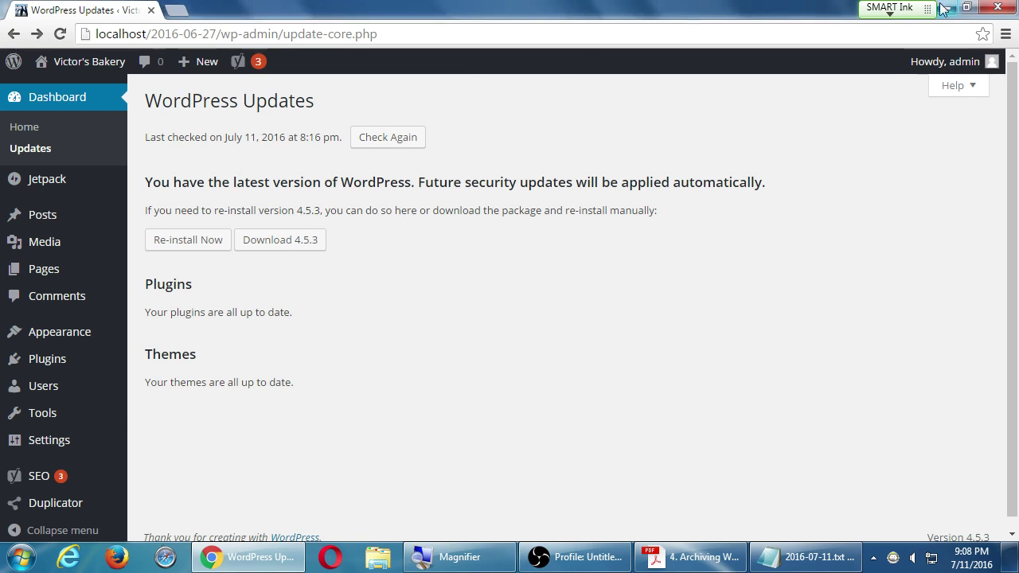
# - Open Duplicator's Packages list from the WordPress sidebar and recheck the instructions
pyautogui.scroll(-1, 120, 398)
pyautogui.moveTo(88, 508)
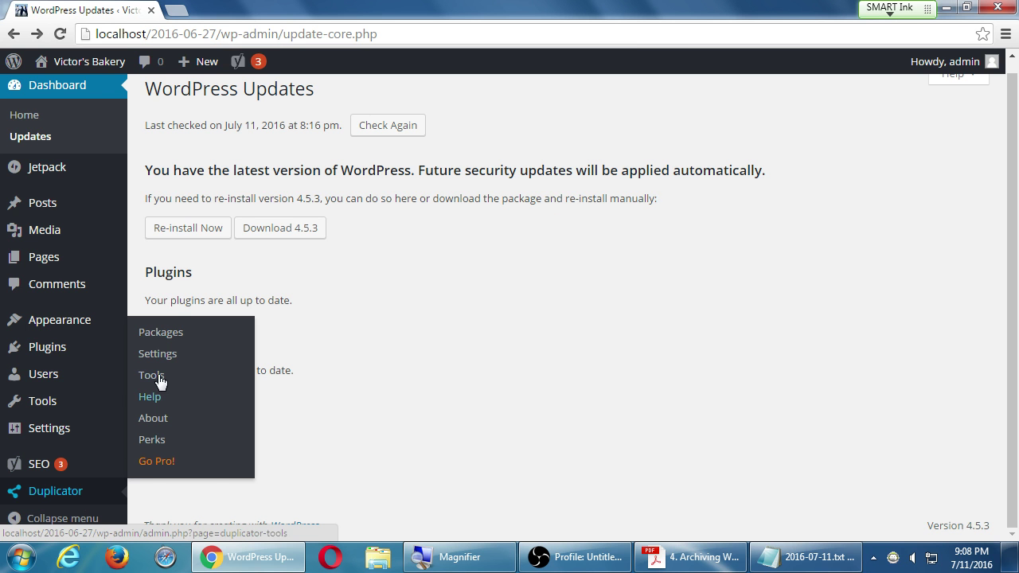
pyautogui.click(177, 331)
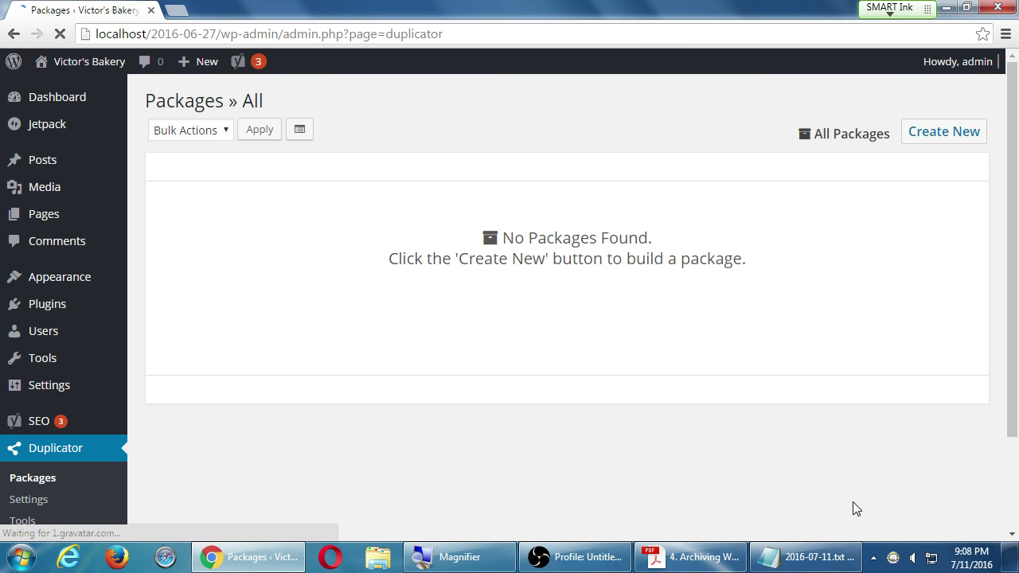
pyautogui.click(689, 557)
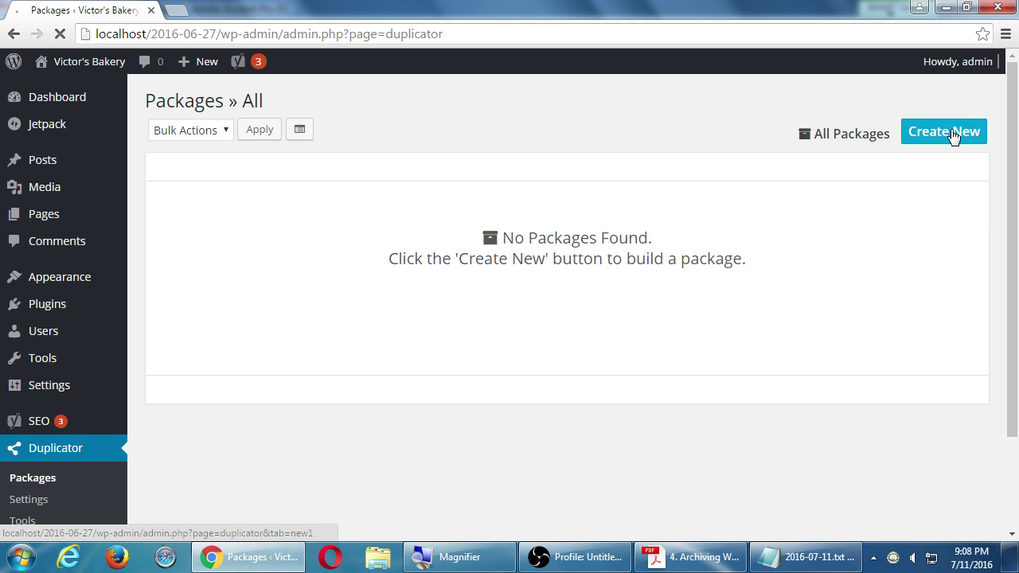
# - Start a new Duplicator package, 20160712_victorsbakery, consulting the instructions alongside
pyautogui.click(952, 134)
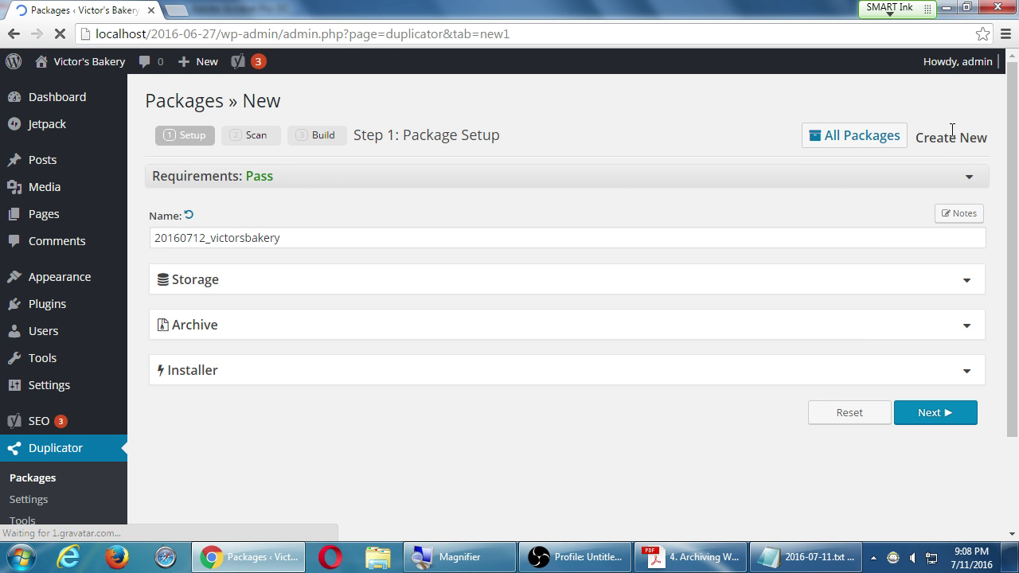
pyautogui.hotkey('alt', 'Tab')
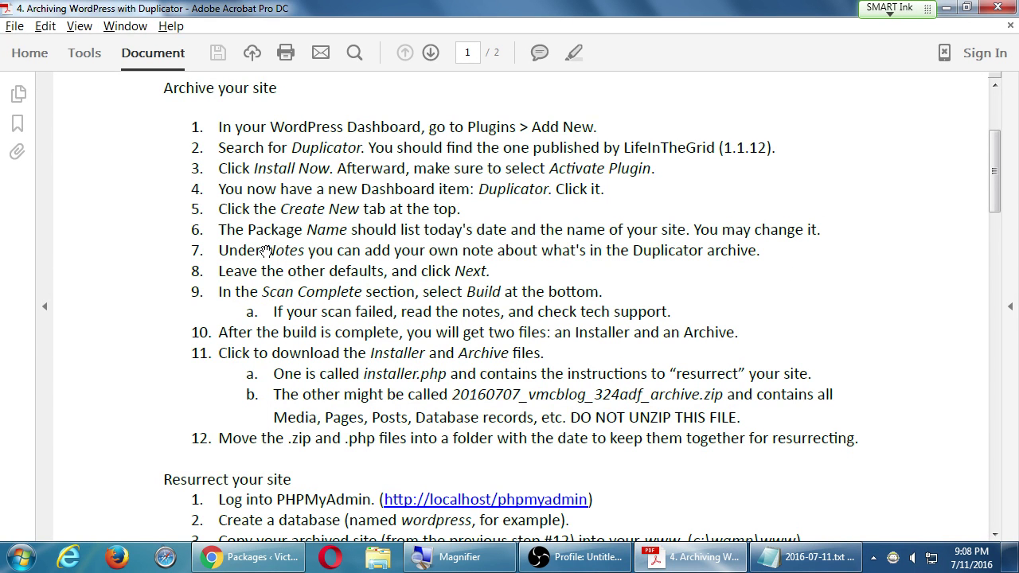
pyautogui.hotkey('alt', 'Tab')
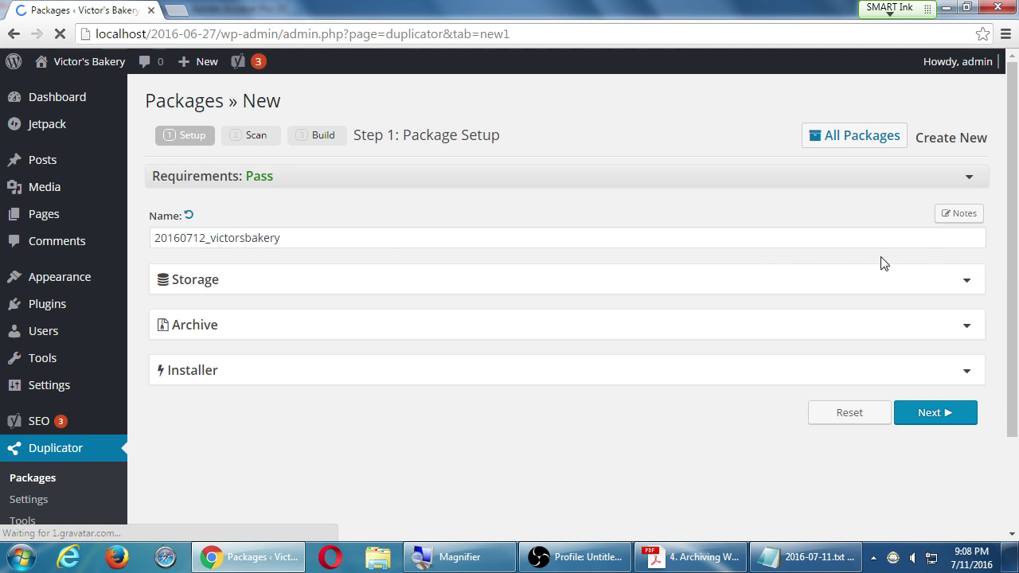
# - Enter package notes: 'Added Blog page. Set it as placeholder and to the menu. Did updates. To-do: Add eComm'
pyautogui.click(960, 219)
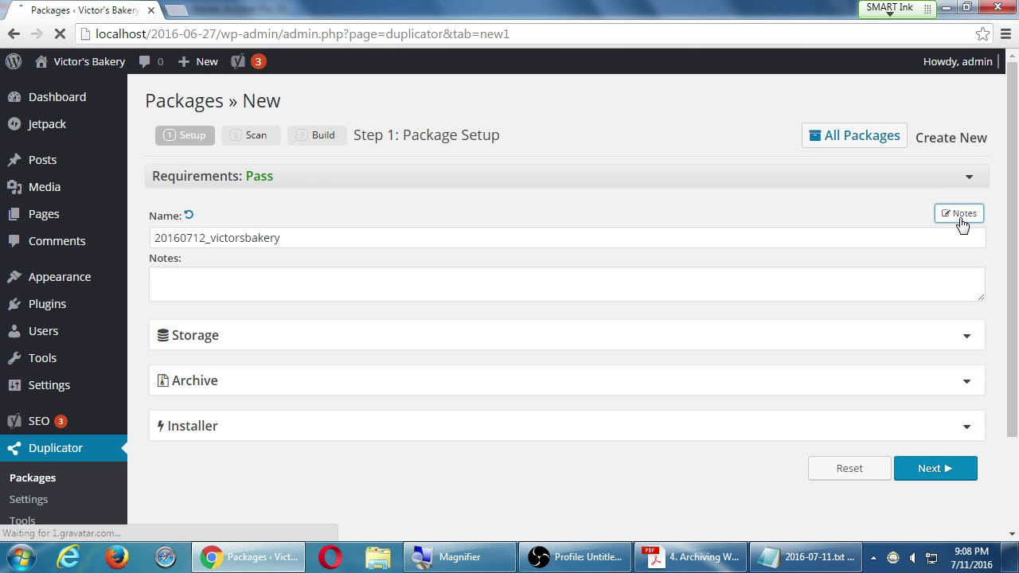
pyautogui.press('super')
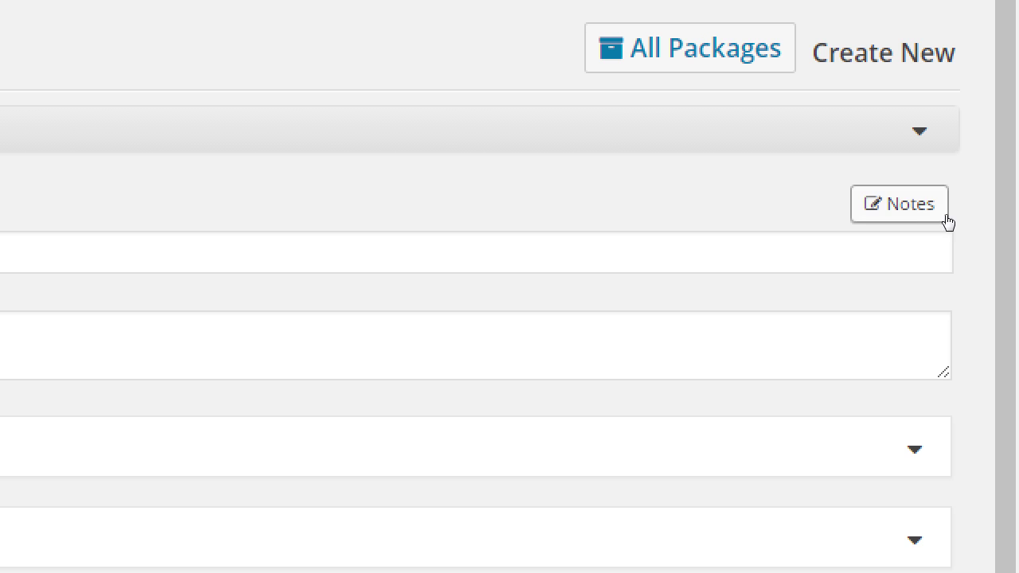
pyautogui.click(946, 219)
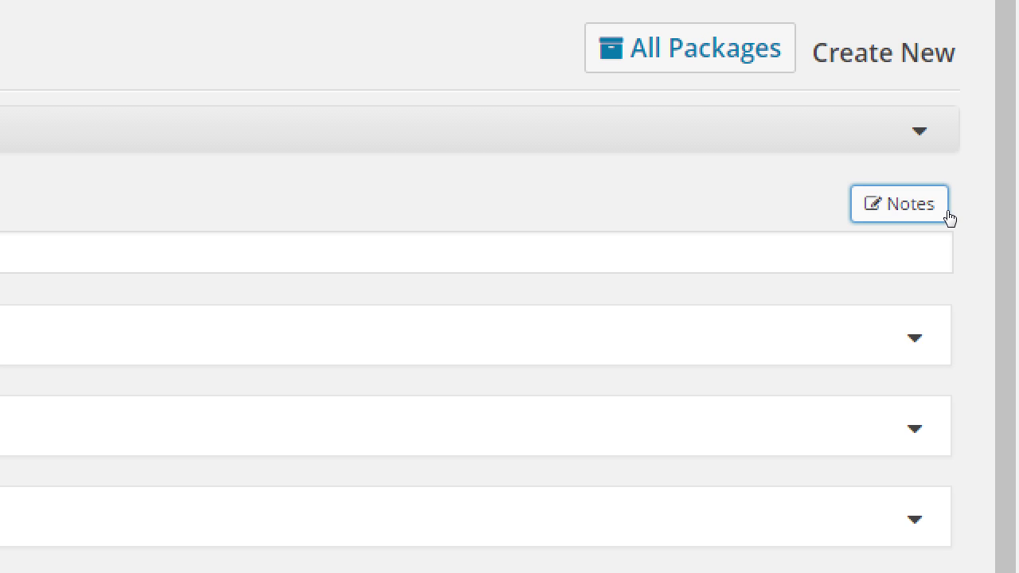
pyautogui.click(944, 221)
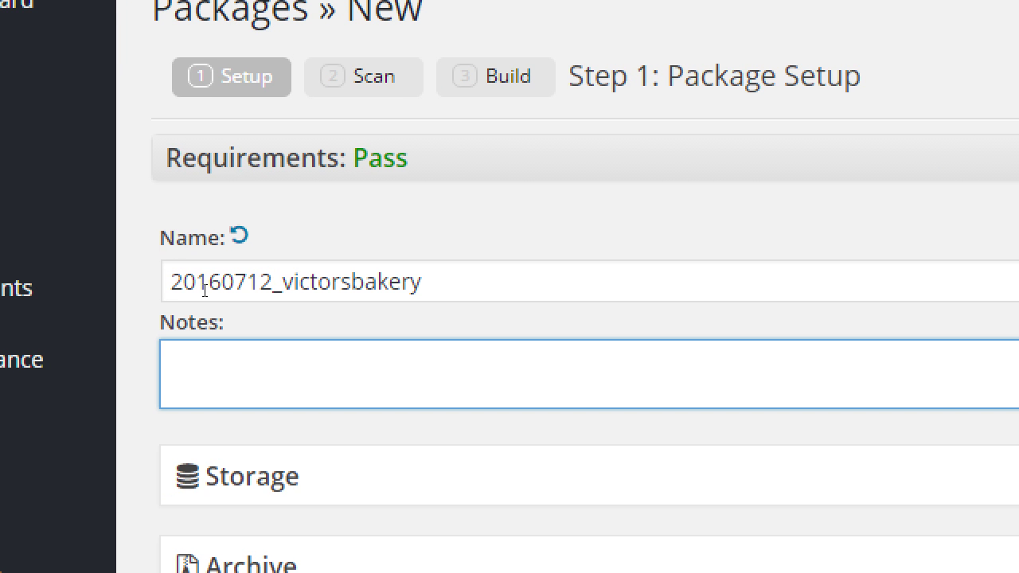
pyautogui.write('Added Blog page. Set')
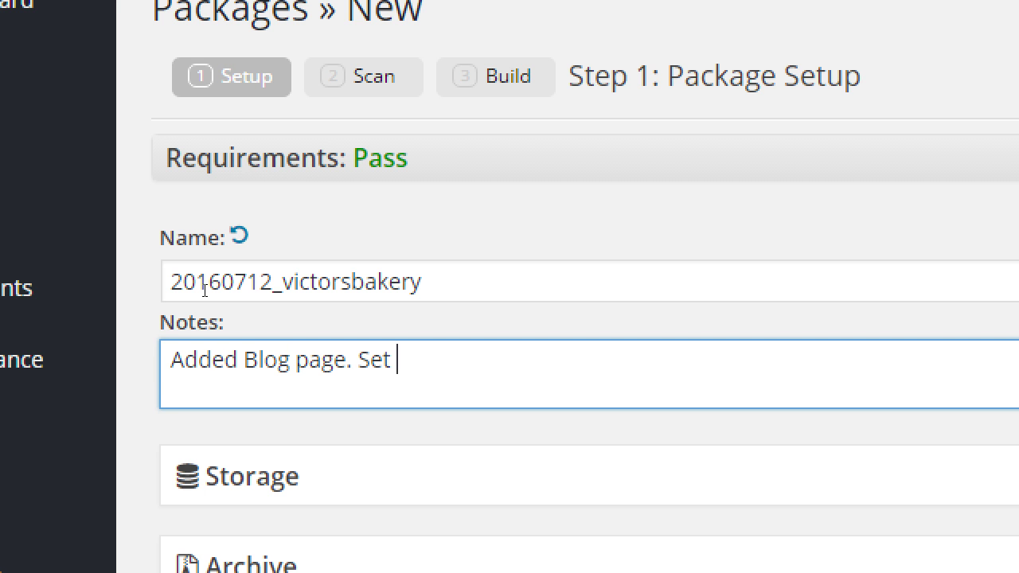
pyautogui.write(' it as placeholder')
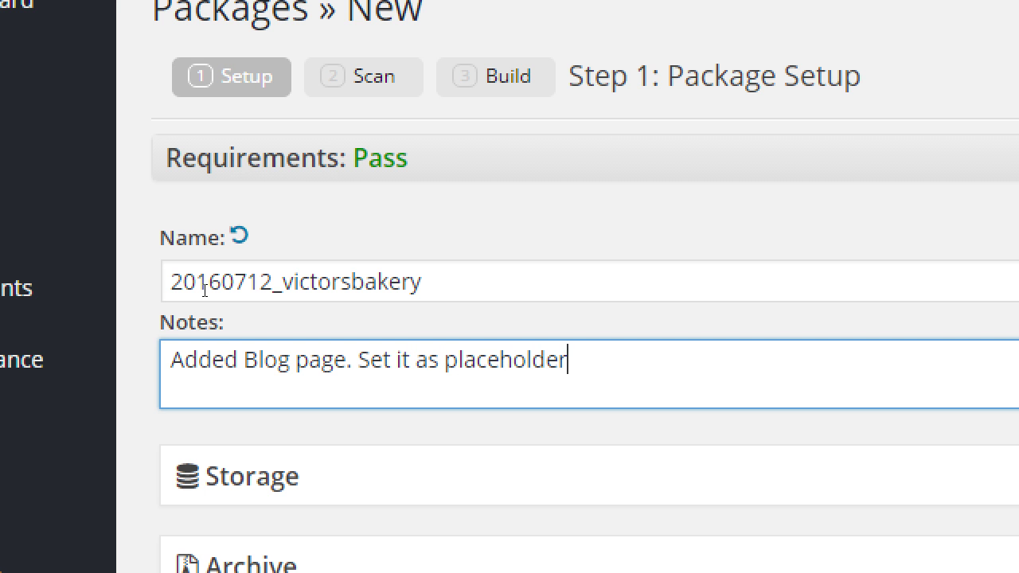
pyautogui.write(' and to the menu. ')
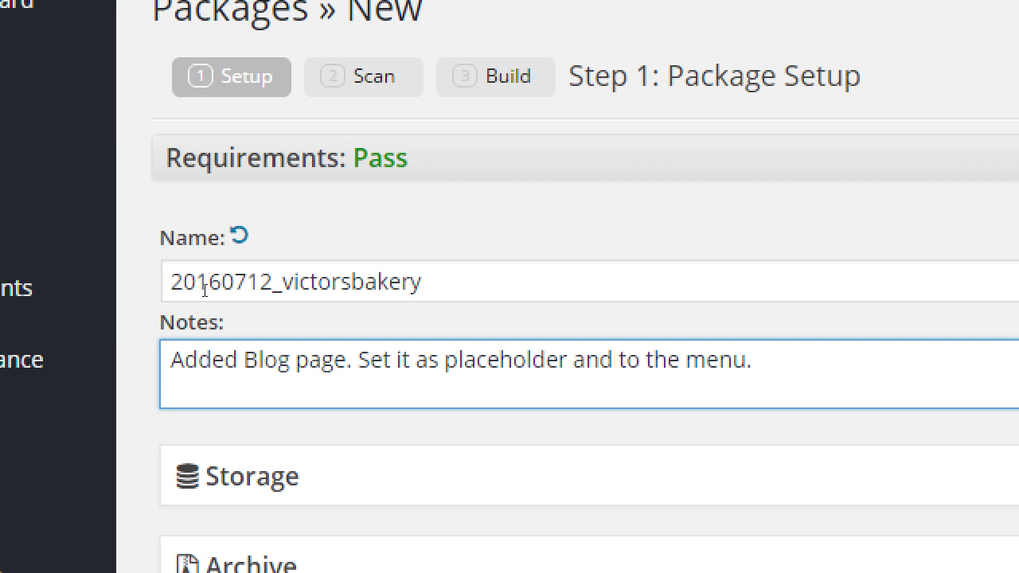
pyautogui.write('Did updates. ')
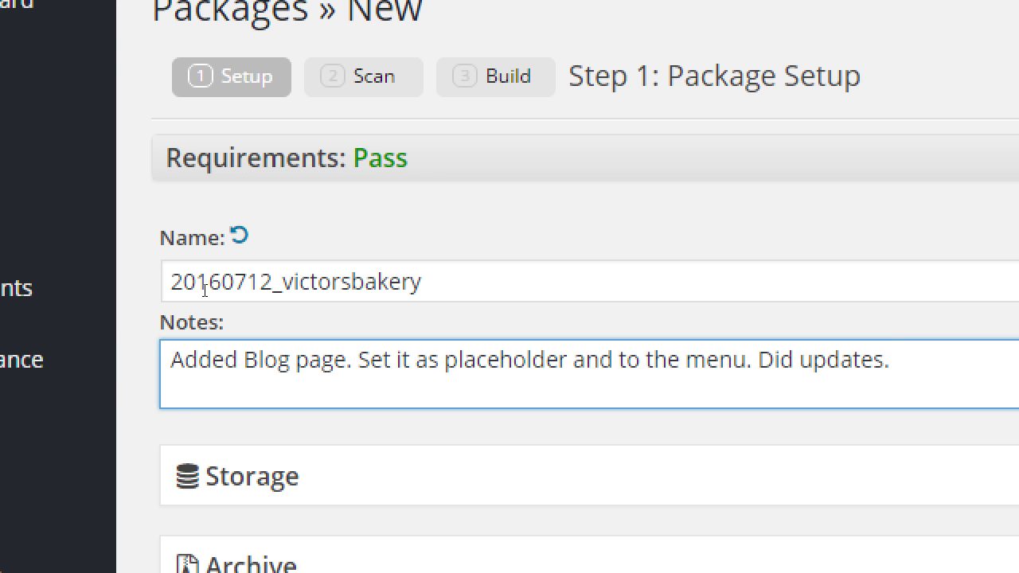
pyautogui.write('To-do: Add ')
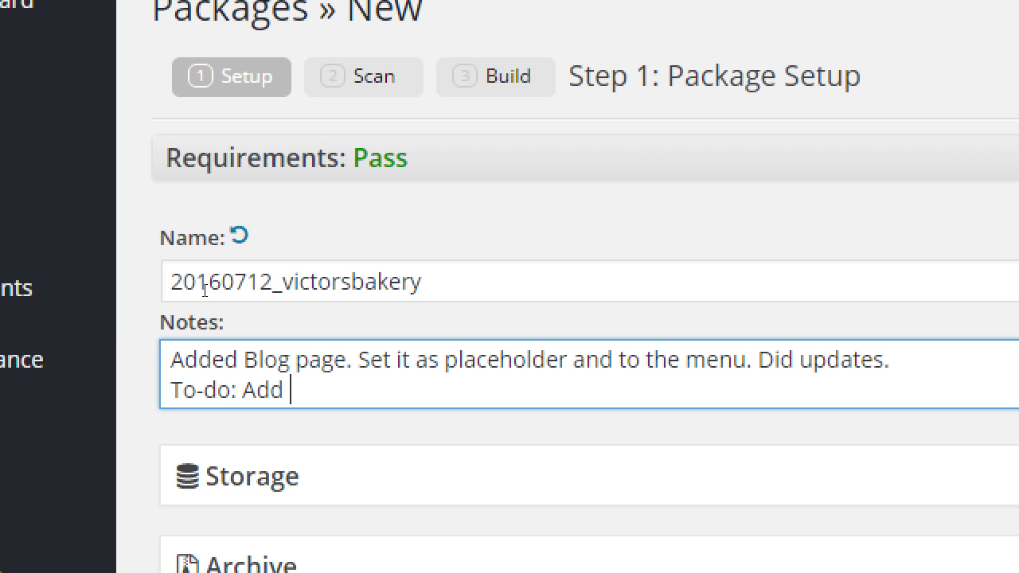
pyautogui.write('eCommerce p')
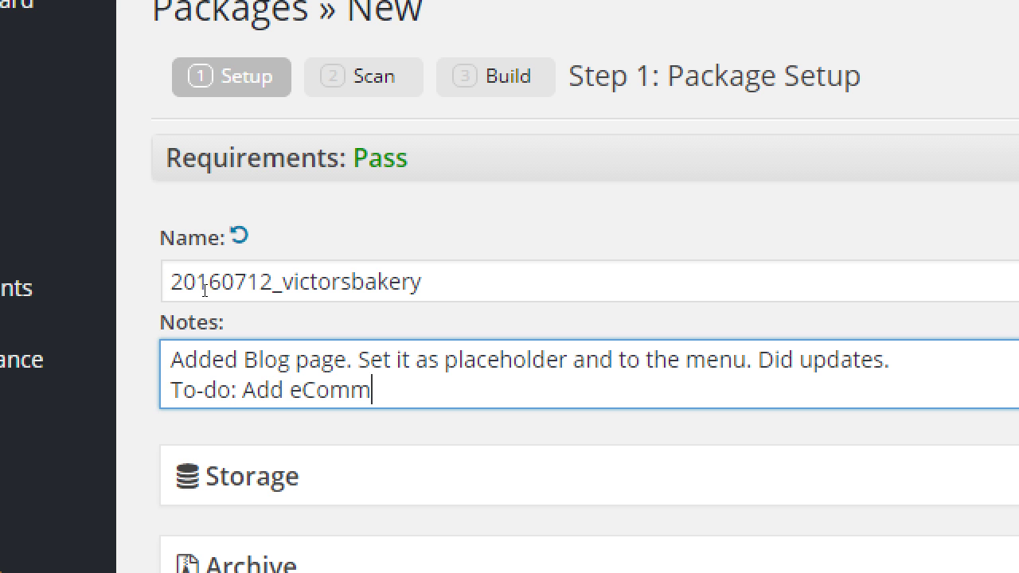
pyautogui.write('lugin.')
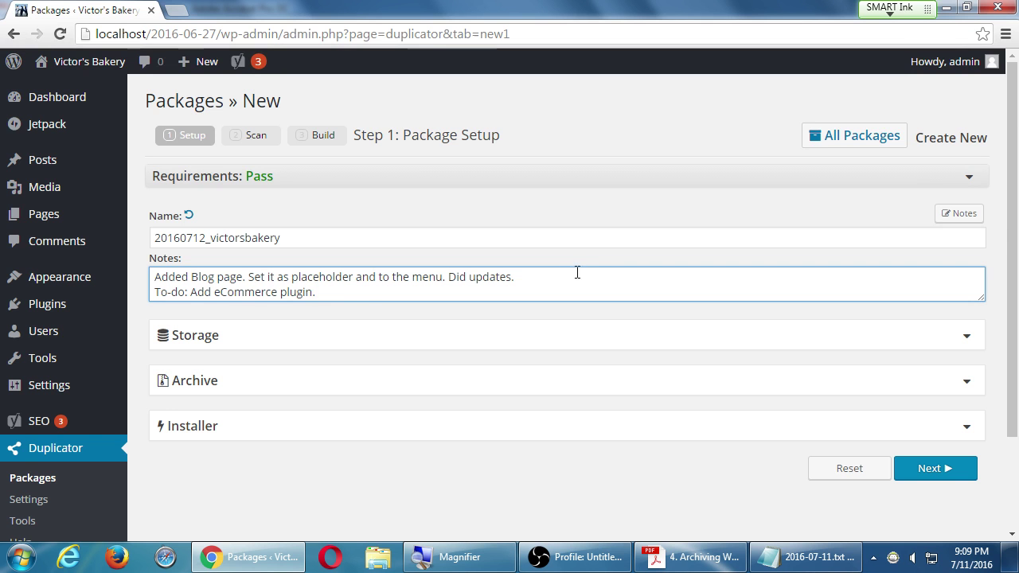
# - Check the package's Storage and Archive settings, leaving both collapsed
pyautogui.click(846, 334)
pyautogui.click(350, 342)
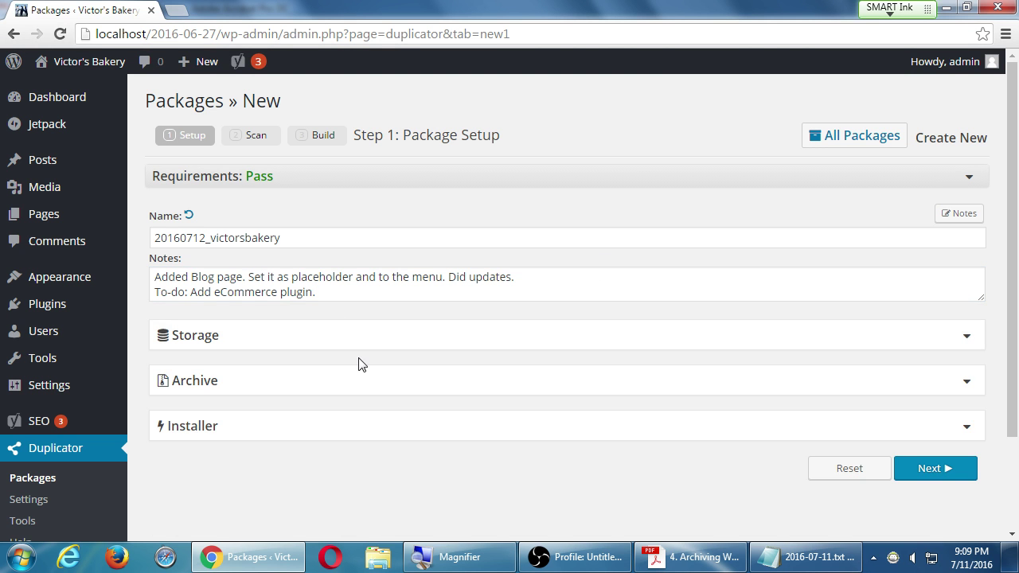
pyautogui.click(362, 388)
pyautogui.click(362, 387)
# - Run the system scan and review the Archive checks, noting the 3MB large-file limit
pyautogui.click(921, 477)
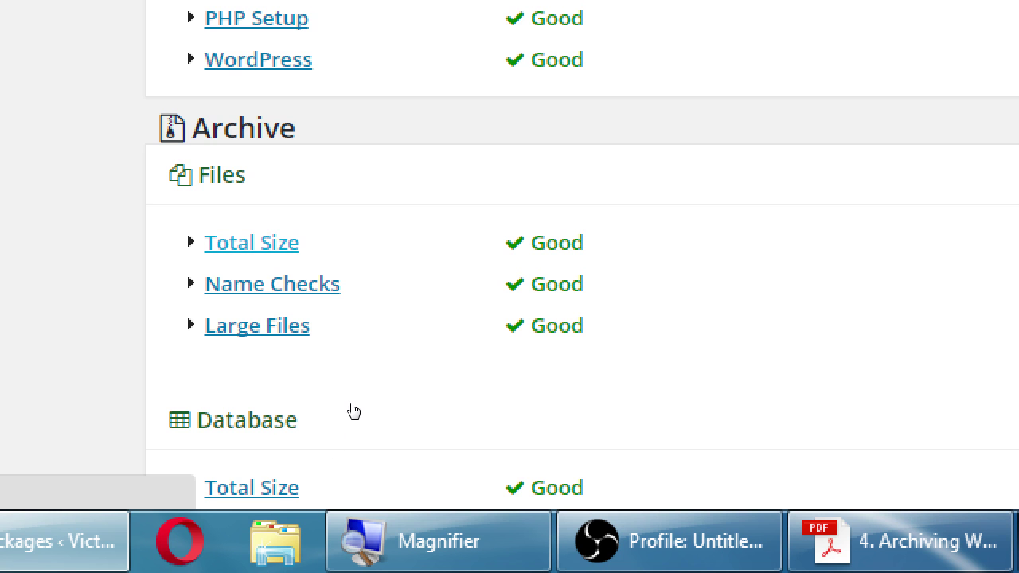
pyautogui.moveTo(347, 348); pyautogui.dragTo(380, 347)
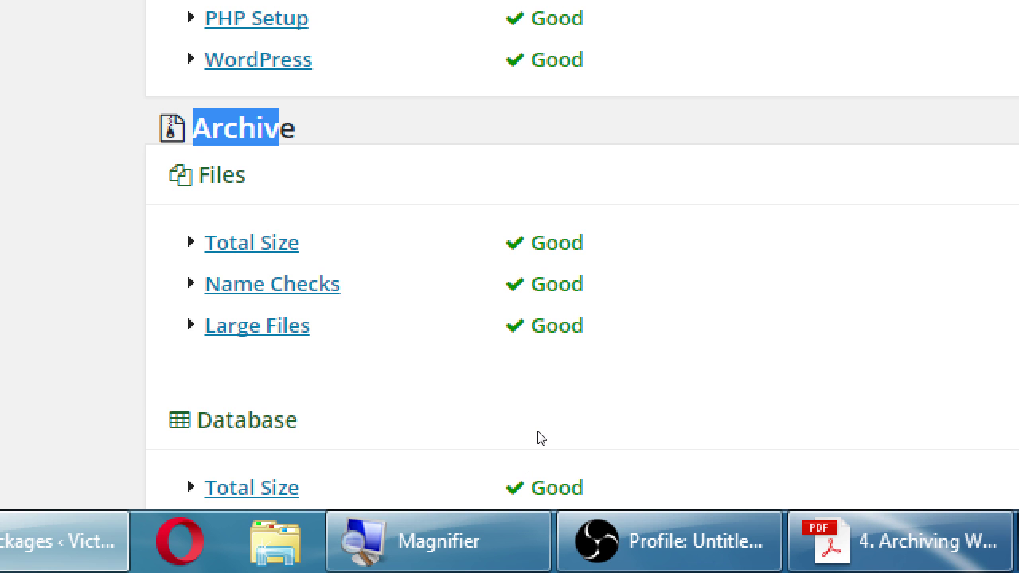
pyautogui.click(515, 348)
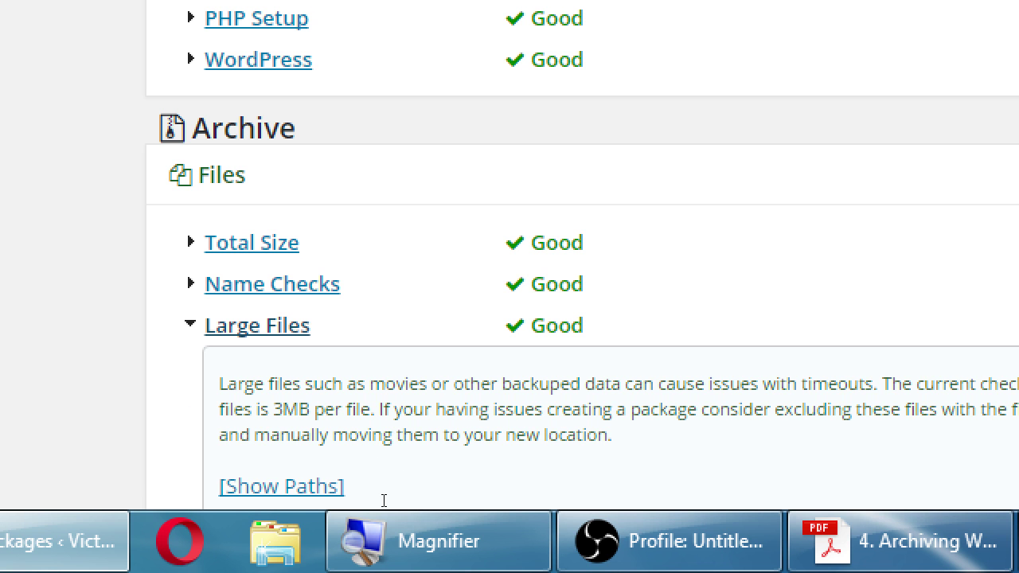
pyautogui.moveTo(376, 493); pyautogui.dragTo(399, 491)
pyautogui.click(423, 483)
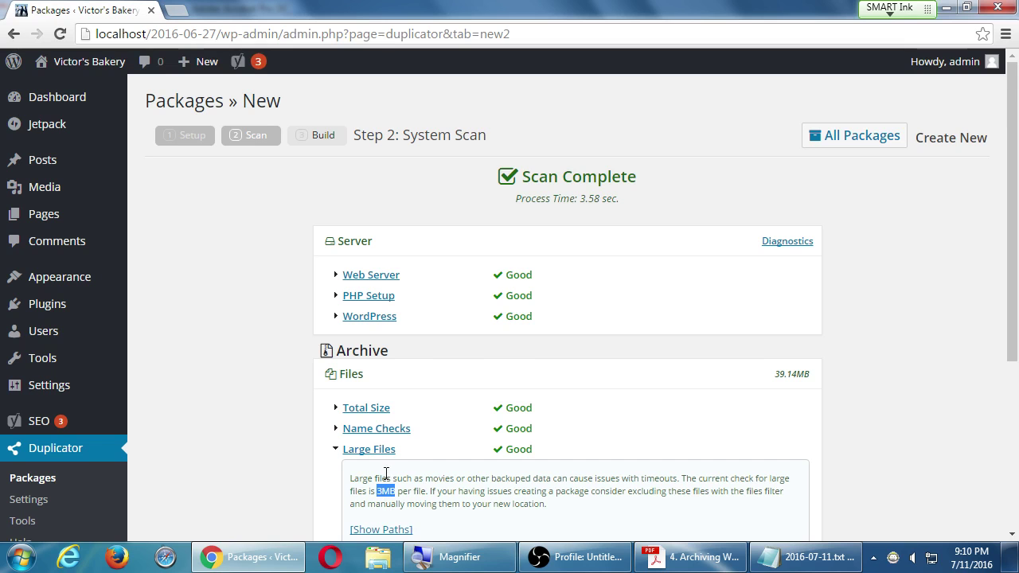
# - Build the package from the scan results, producing an Installer and a 16.3MB Archive
pyautogui.click(386, 450)
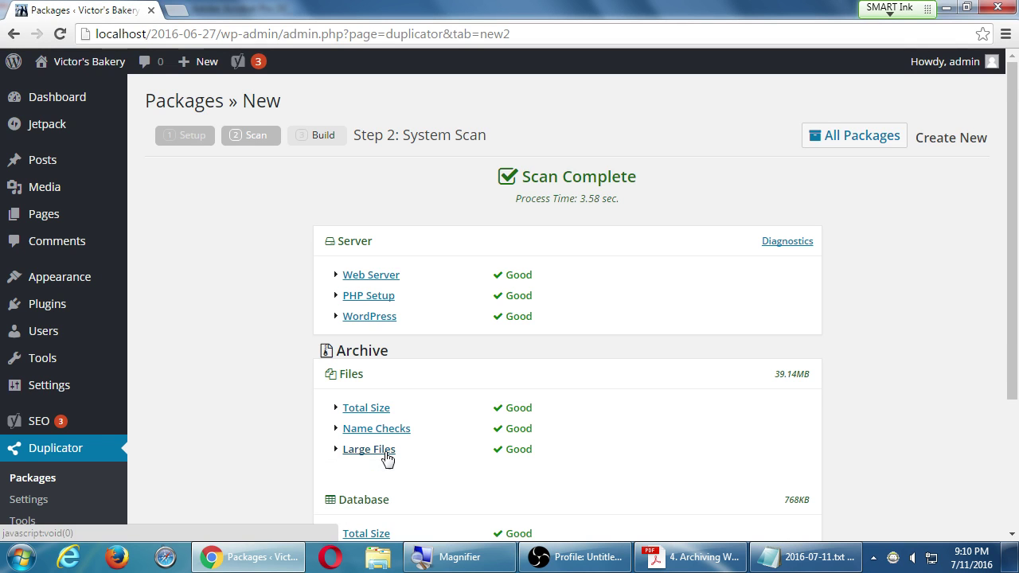
pyautogui.scroll(-3, 875, 430)
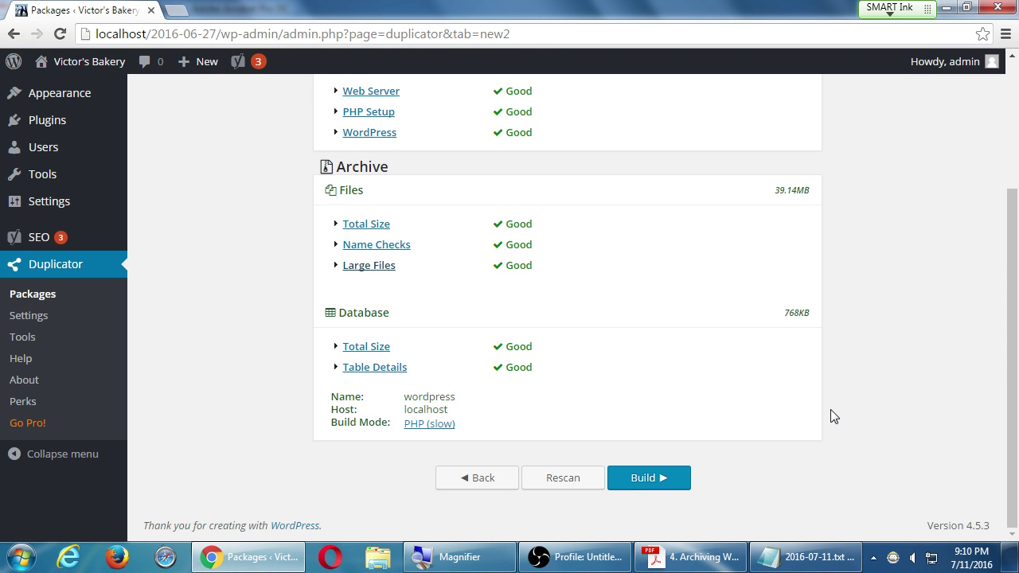
pyautogui.click(646, 476)
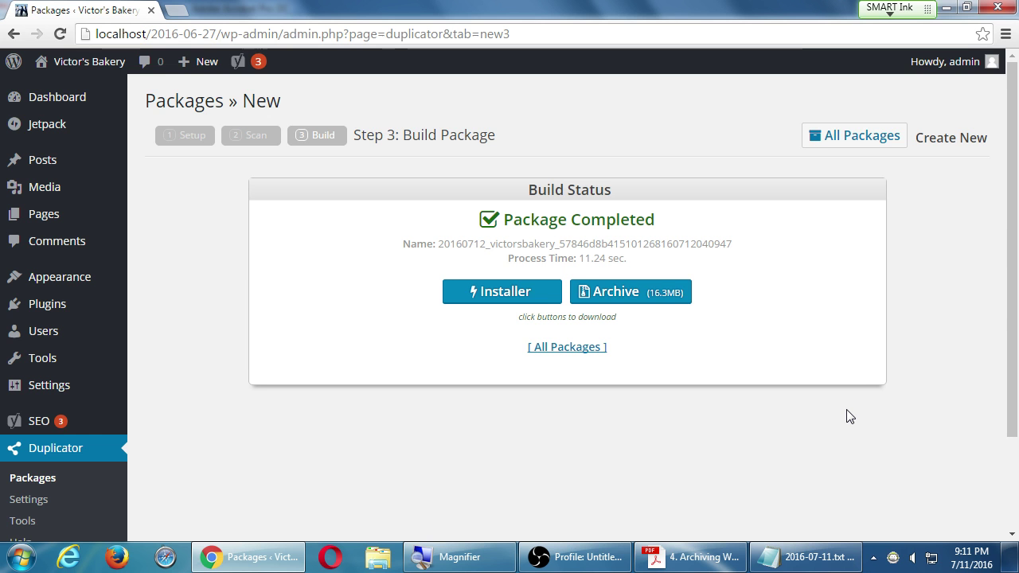
# - Zoom in on the completed package, then bring up the Duplicator instructions PDF
pyautogui.press('super+plus')
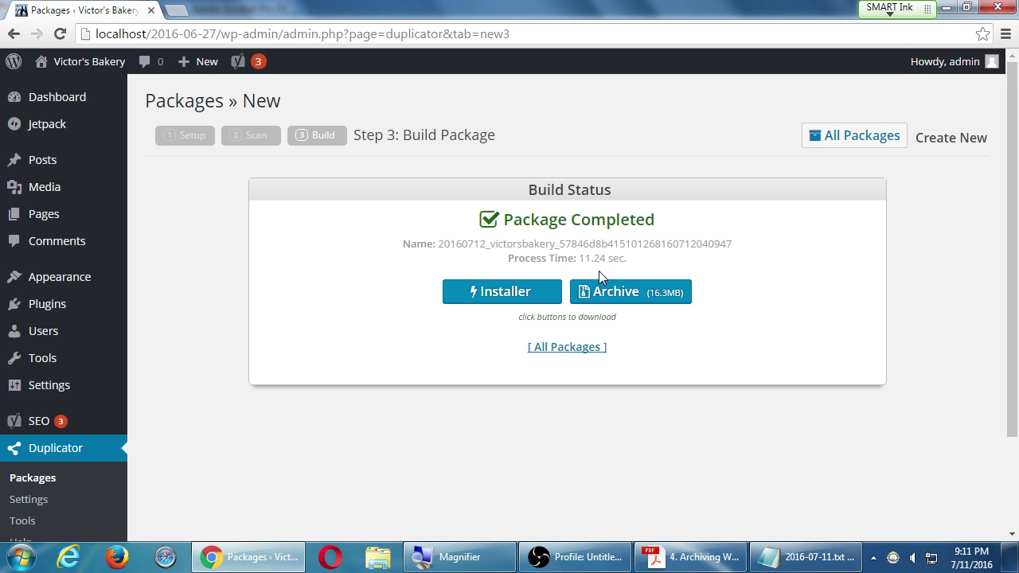
pyautogui.click(689, 557)
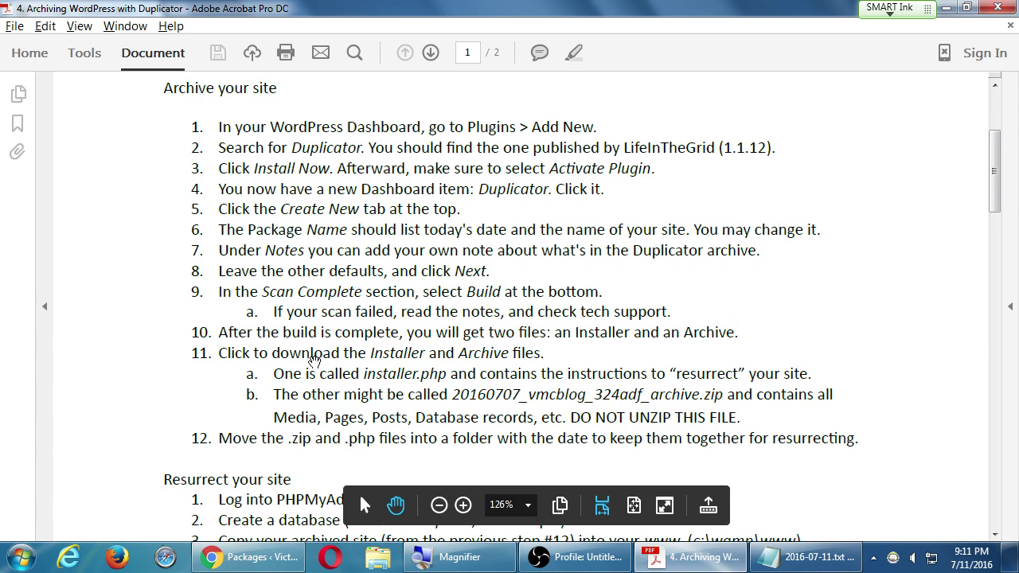
# - Read instruction steps 11–12 on downloading and dated folders, then minimise Acrobat
pyautogui.moveTo(356, 363); pyautogui.dragTo(326, 298)
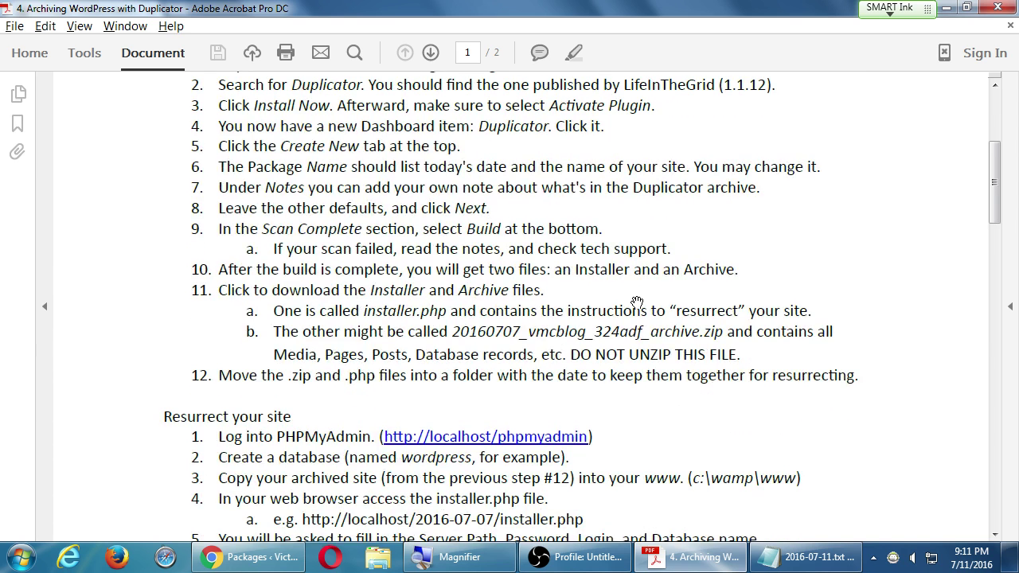
pyautogui.press('super+plus')
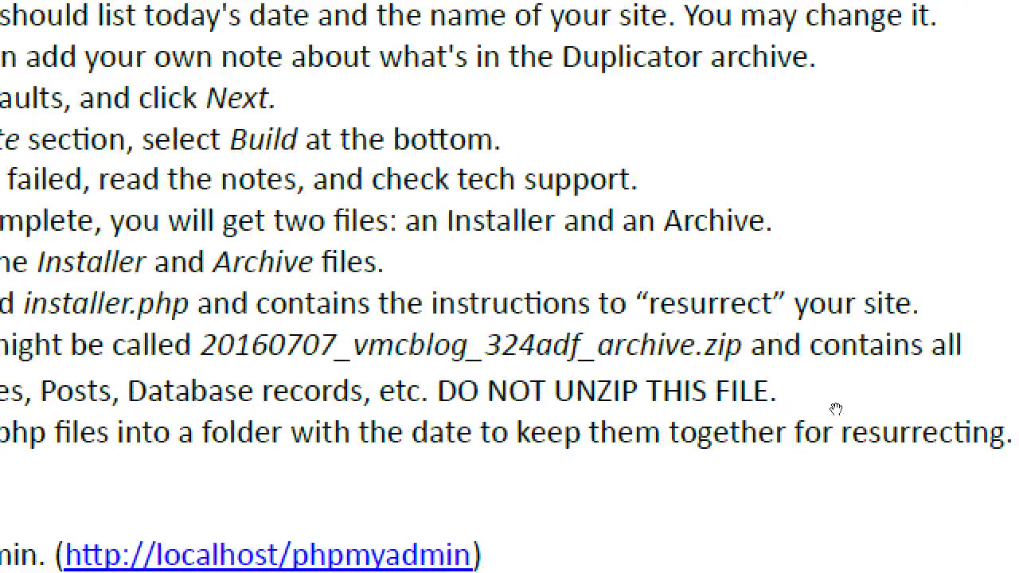
pyautogui.press('super+minus')
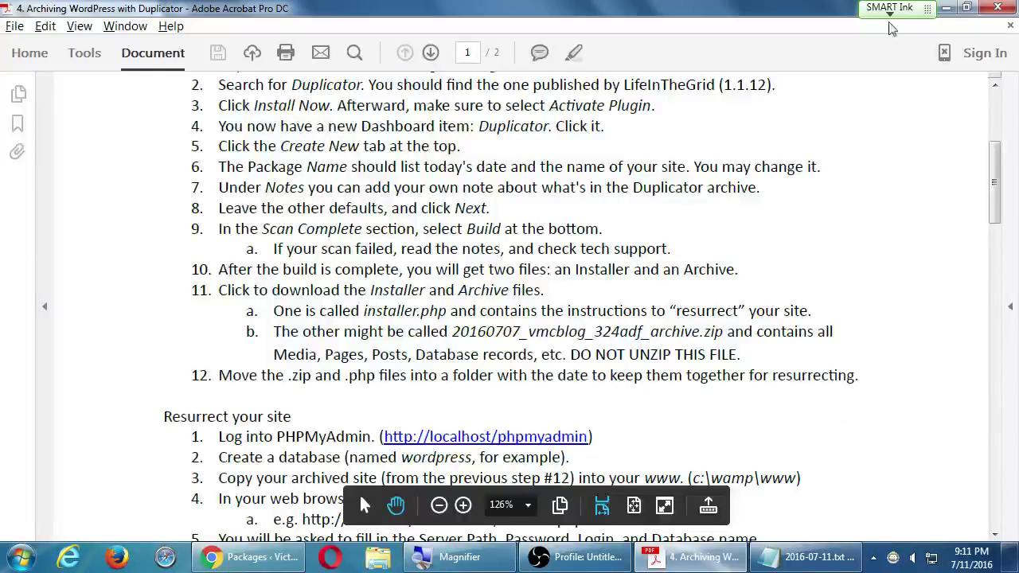
pyautogui.click(945, 9)
# - Download installer.php and the package archive zip, then show the zip in its folder
pyautogui.click(500, 296)
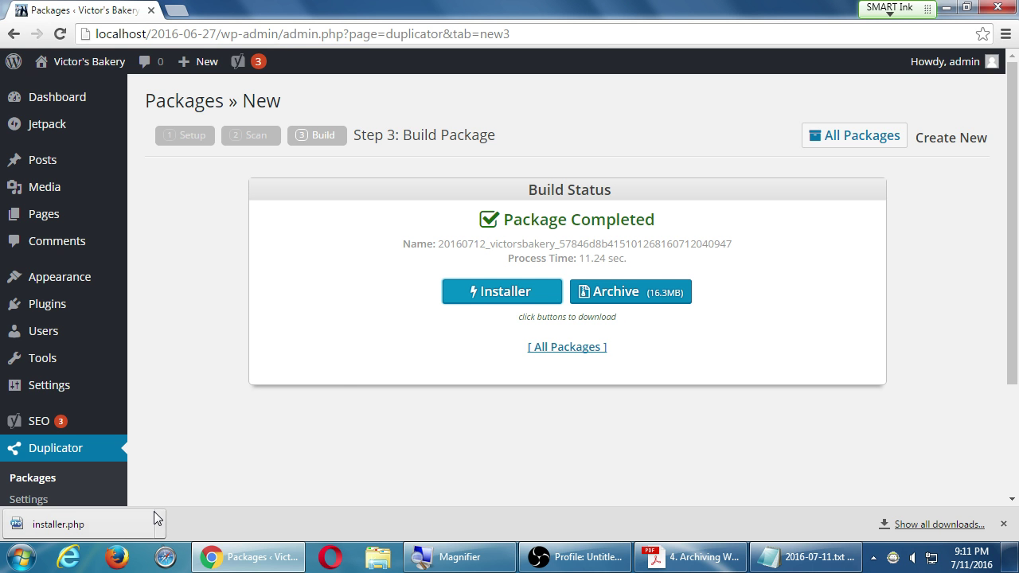
pyautogui.click(614, 302)
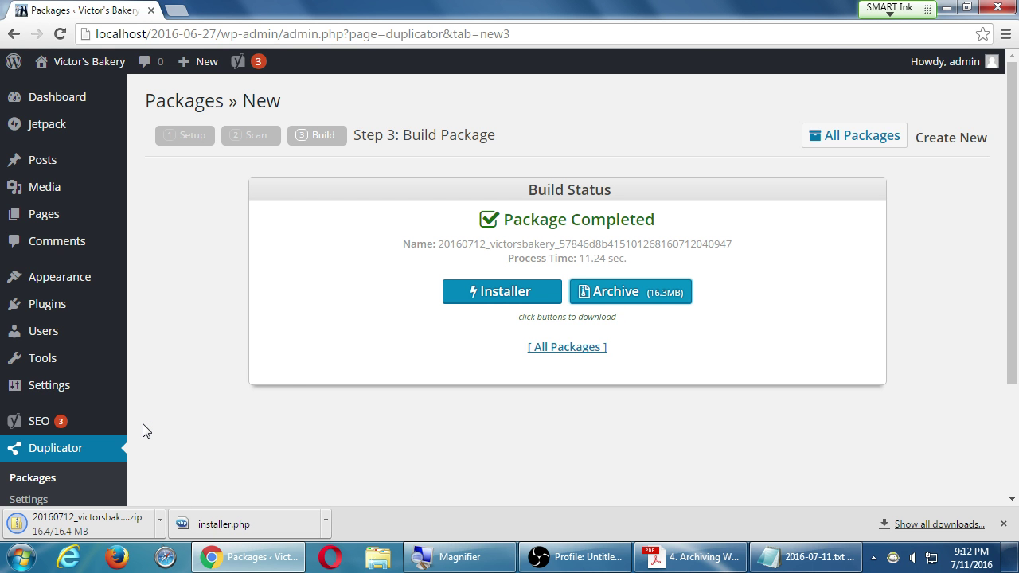
pyautogui.click(161, 518)
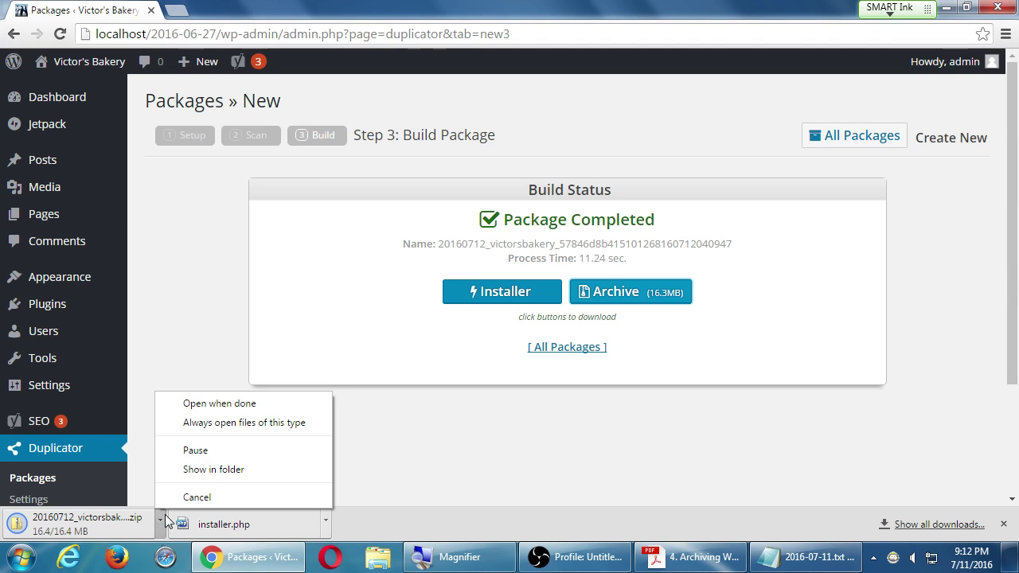
pyautogui.click(185, 470)
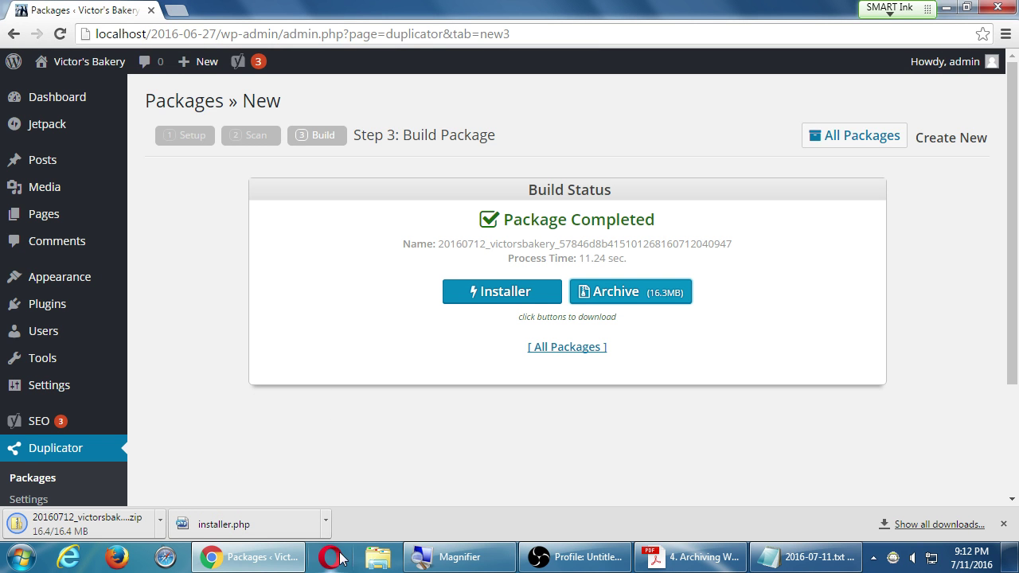
# - Show installer.php in its folder, then minimise Chrome and Notepad to reach the desktop
pyautogui.click(326, 524)
pyautogui.click(356, 476)
pyautogui.click(946, 7)
pyautogui.click(942, 7)
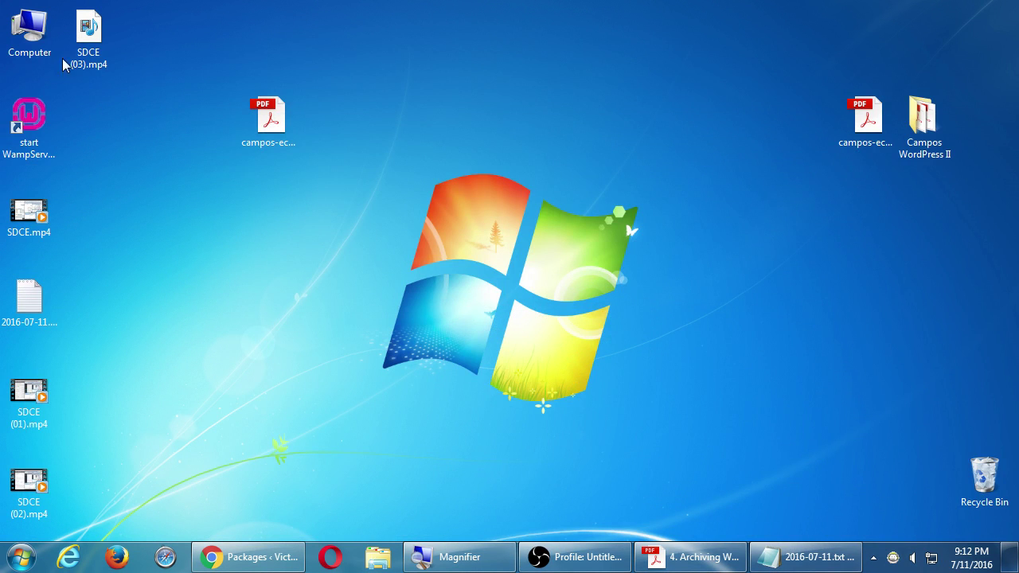
# - Open the Desktop folder window and create a new folder named 2016-07-11
pyautogui.doubleClick(27, 35)
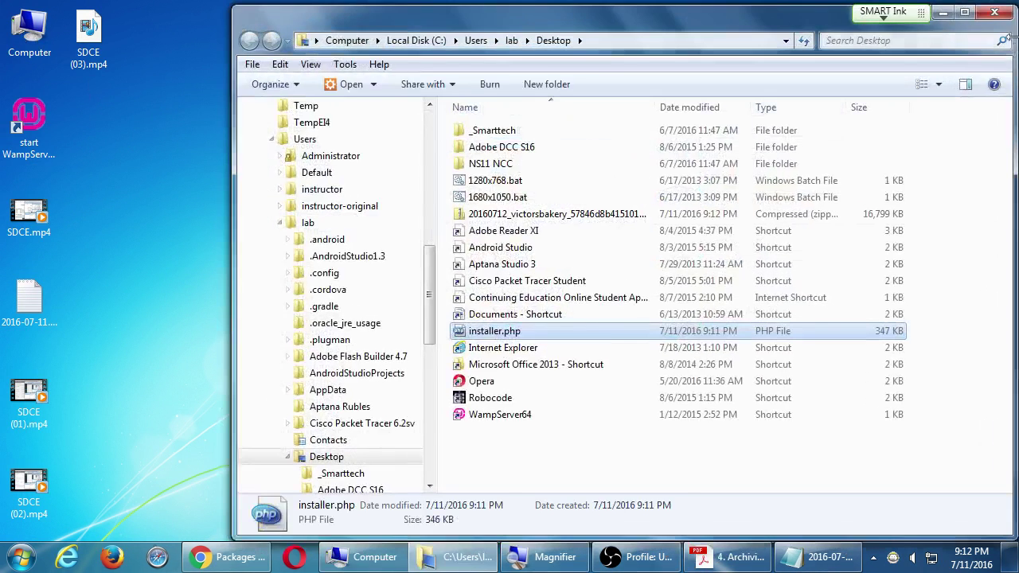
pyautogui.moveTo(866, 12); pyautogui.dragTo(657, 1)
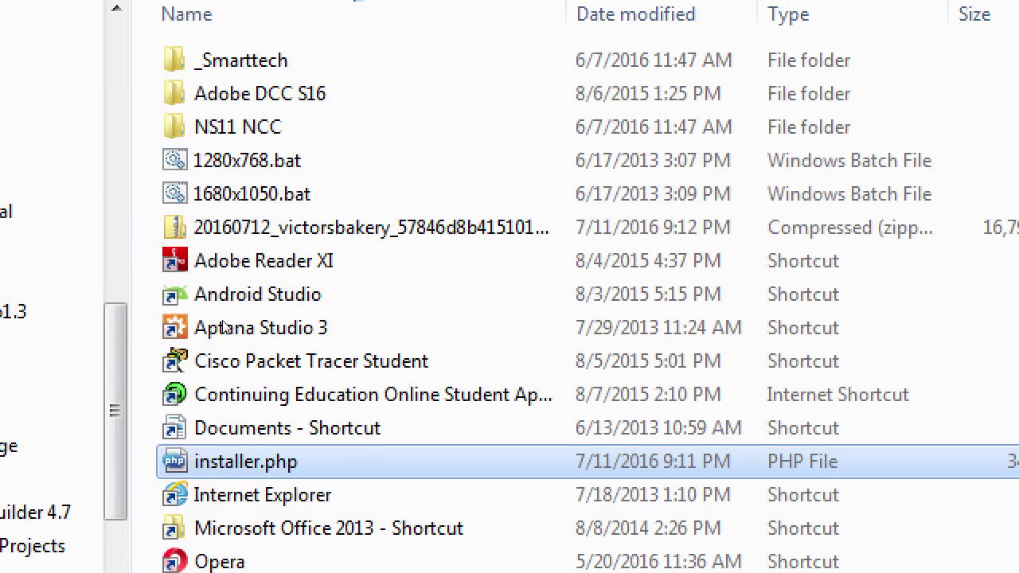
pyautogui.click(231, 225)
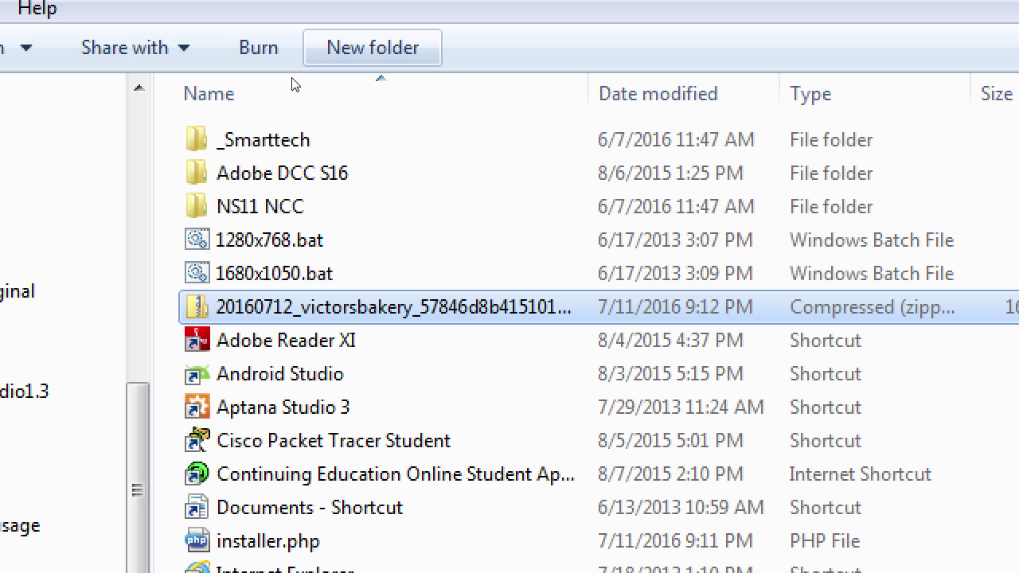
pyautogui.click(301, 62)
pyautogui.write('201')
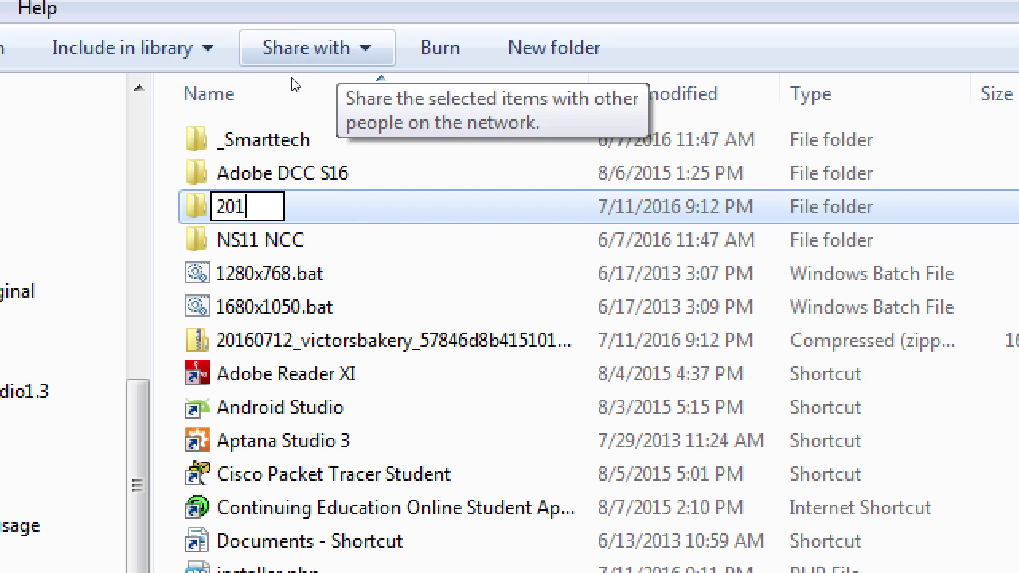
pyautogui.write('6-0')
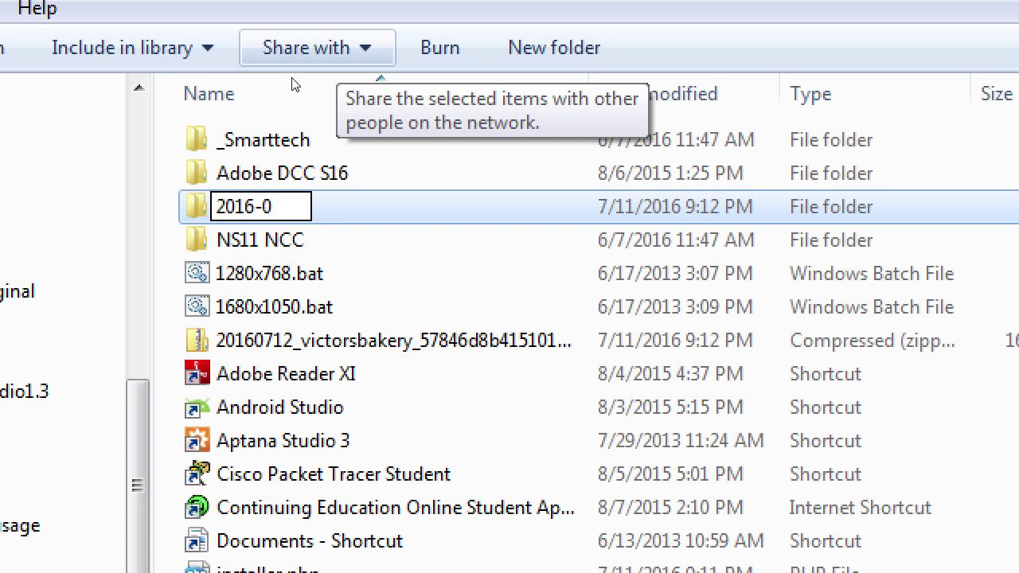
pyautogui.write('7-11')
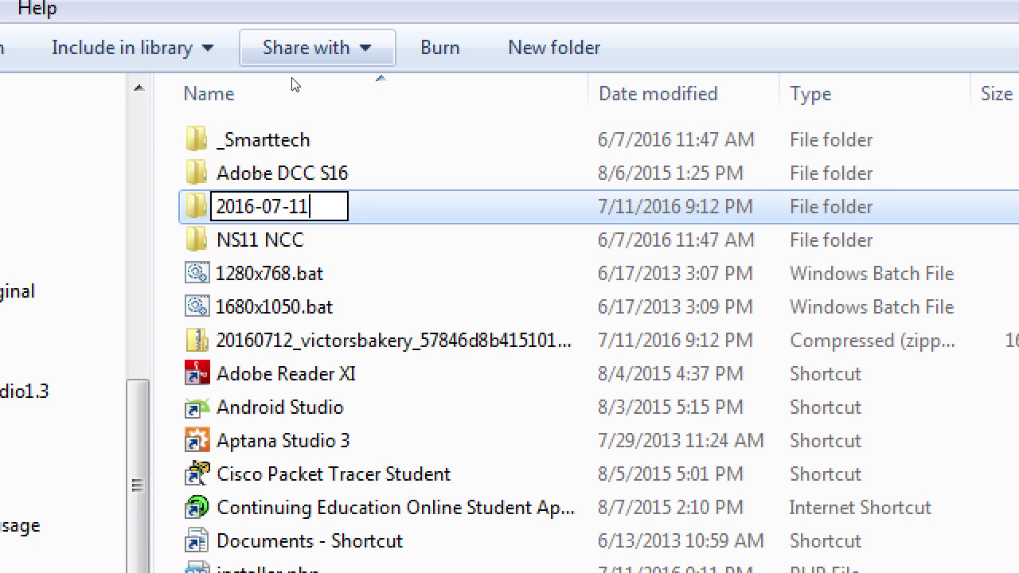
pyautogui.press('Return')
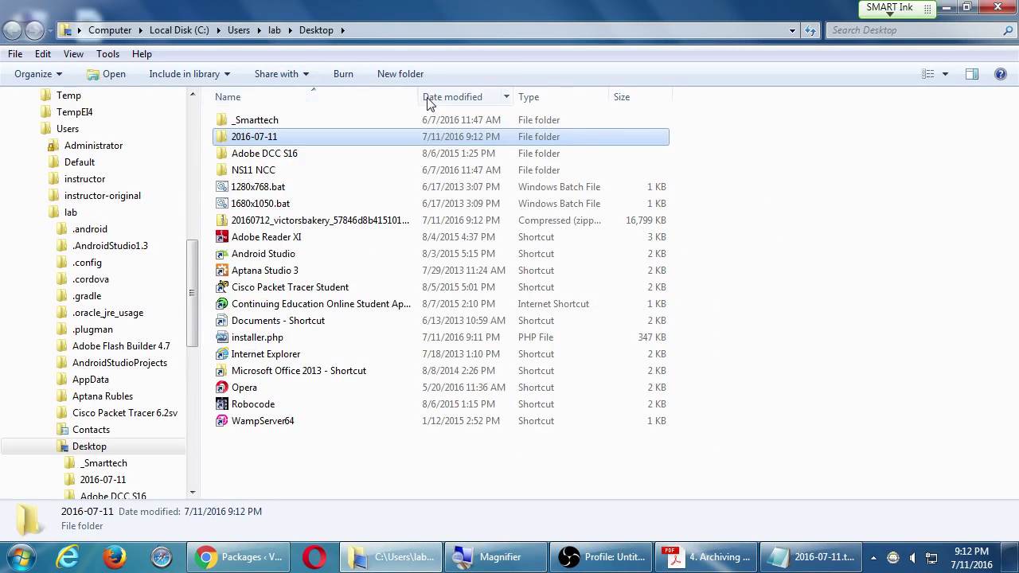
# - Move the Victor's Bakery zip and installer.php into the 2016-07-11 folder
pyautogui.doubleClick(419, 97)
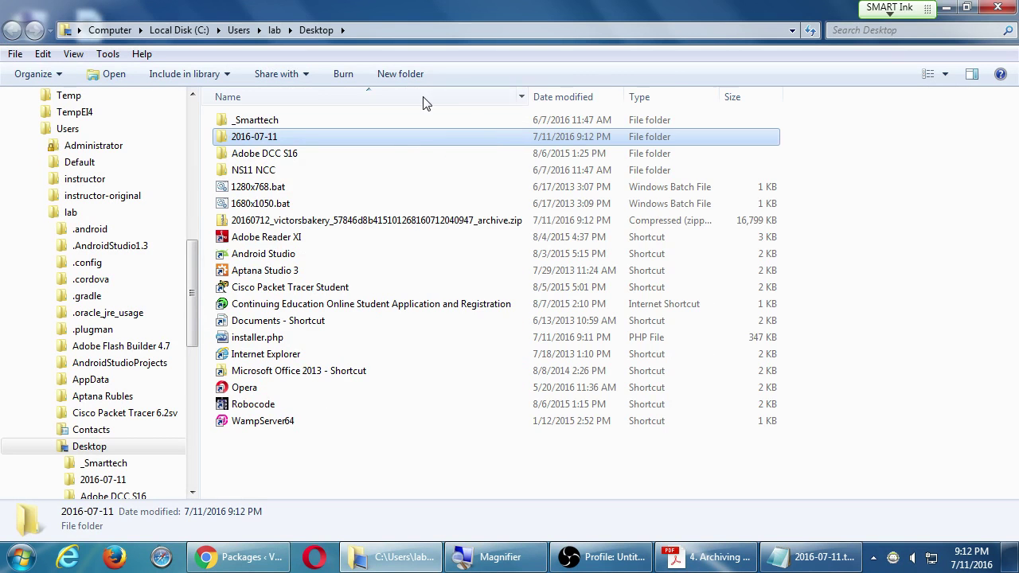
pyautogui.click(437, 222)
pyautogui.keyDown('ctrl'); pyautogui.click(269, 338); pyautogui.keyUp('ctrl')
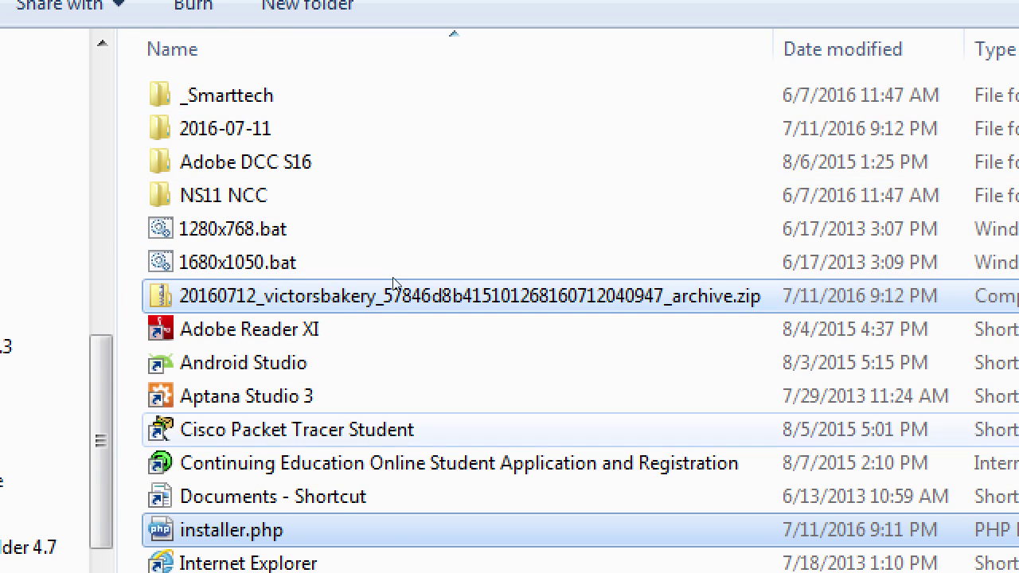
pyautogui.moveTo(254, 295); pyautogui.dragTo(248, 132)
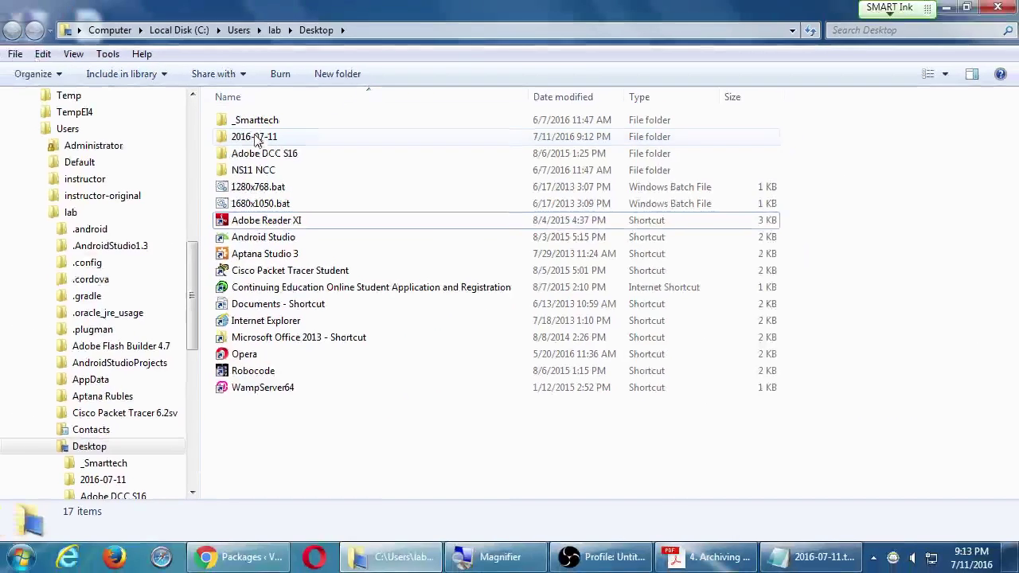
# - Snap the Desktop window left and open Z:\Campos WordPress II on the right
pyautogui.press('super+Left')
pyautogui.press('super+e')
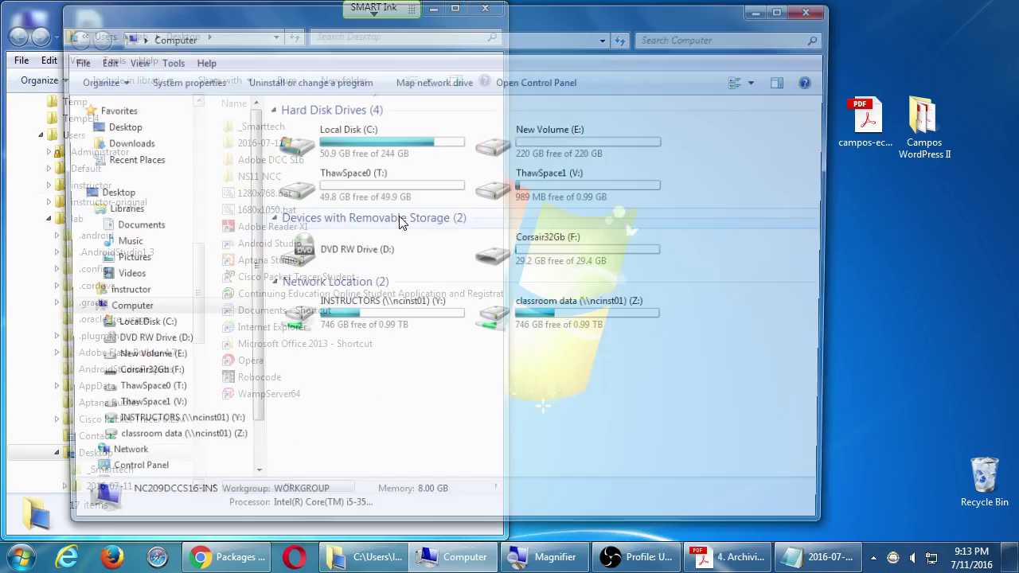
pyautogui.press('super+Right')
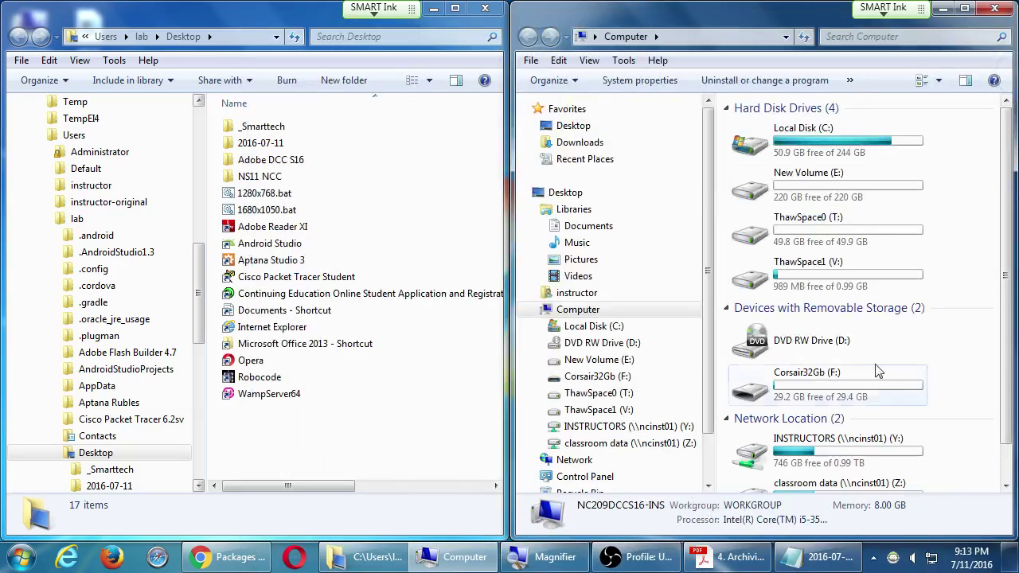
pyautogui.click(860, 394)
pyautogui.scroll(-1, 862, 393)
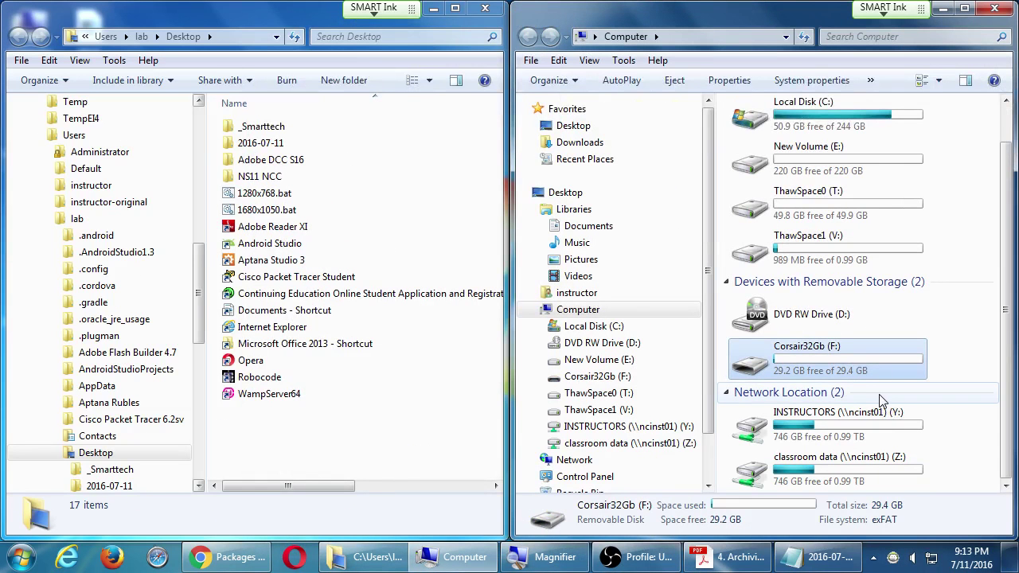
pyautogui.doubleClick(851, 469)
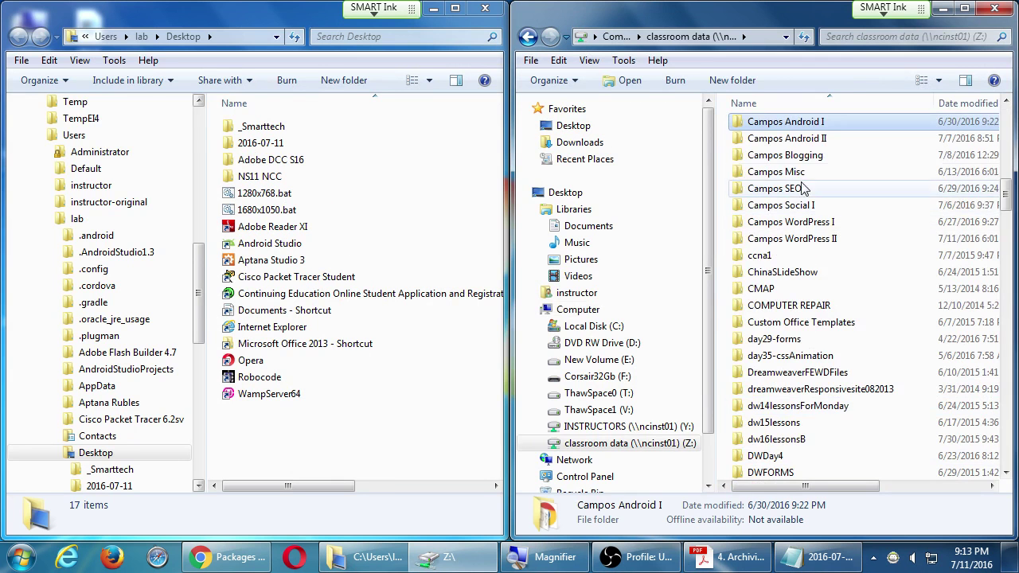
pyautogui.doubleClick(806, 238)
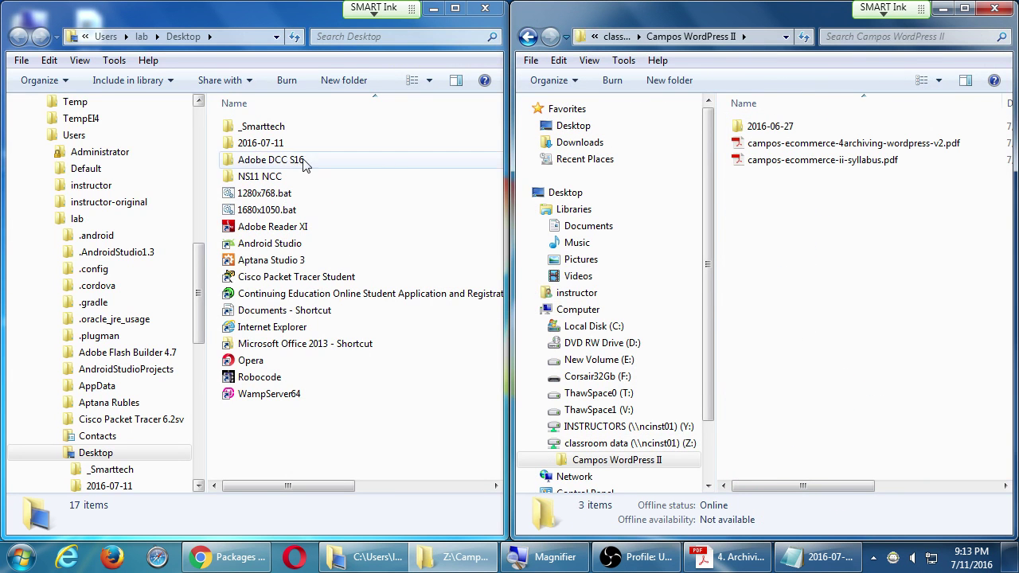
# - Copy the 2016-07-11 folder and 2016-07-11.txt into Campos WordPress II
pyautogui.moveTo(256, 142); pyautogui.dragTo(525, 121)
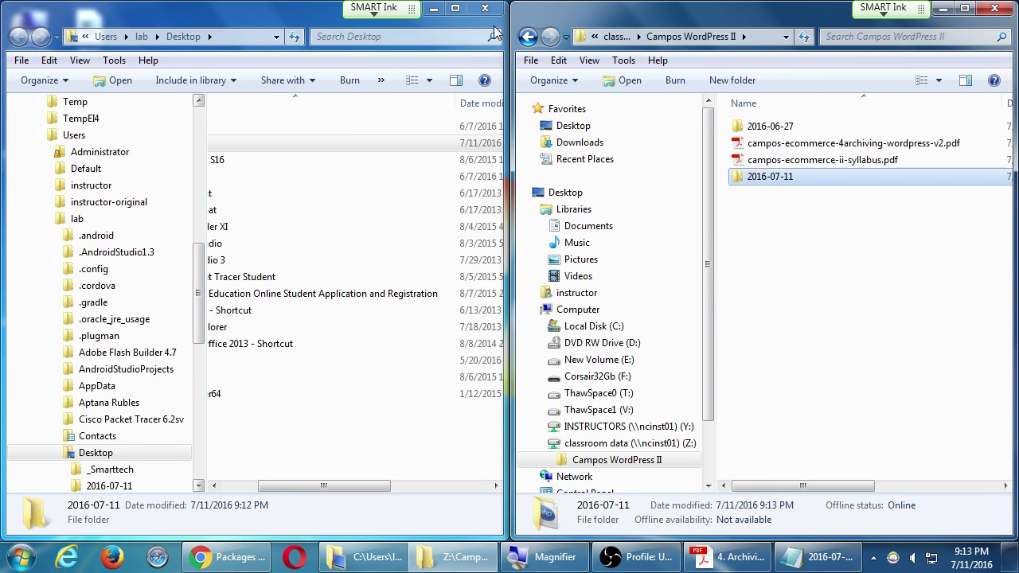
pyautogui.click(485, 8)
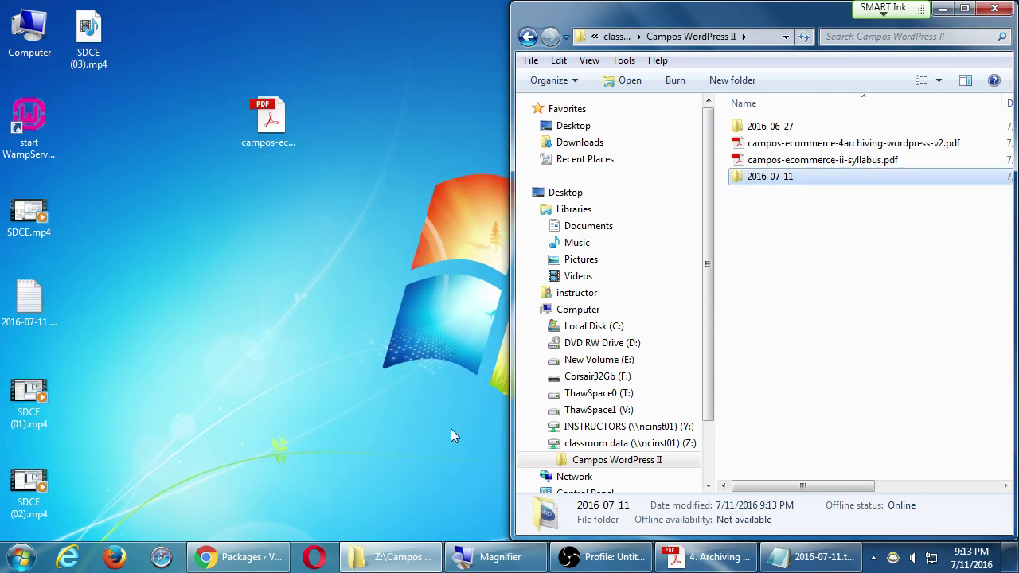
pyautogui.click(788, 550)
pyautogui.click(999, 10)
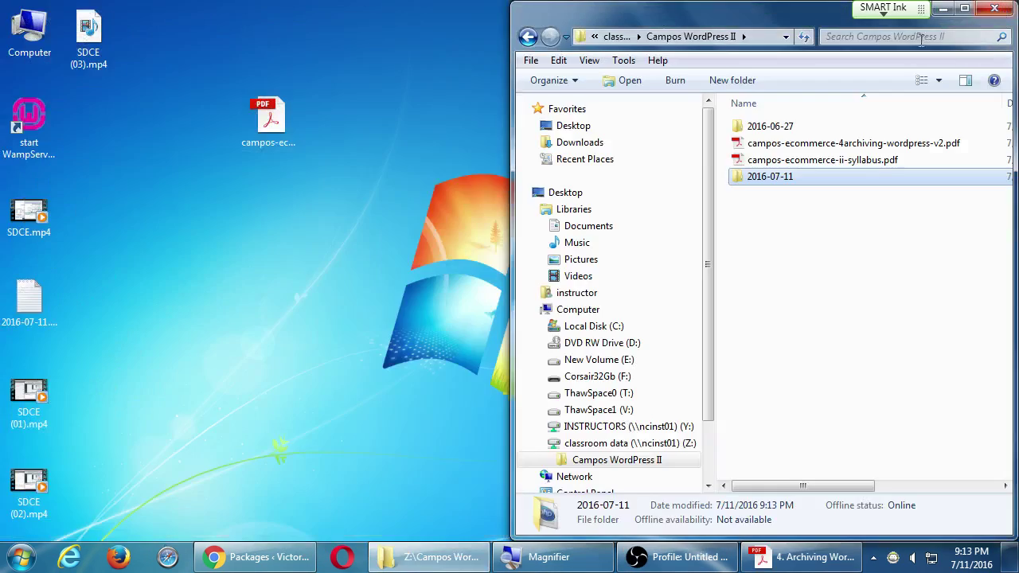
pyautogui.click(36, 310)
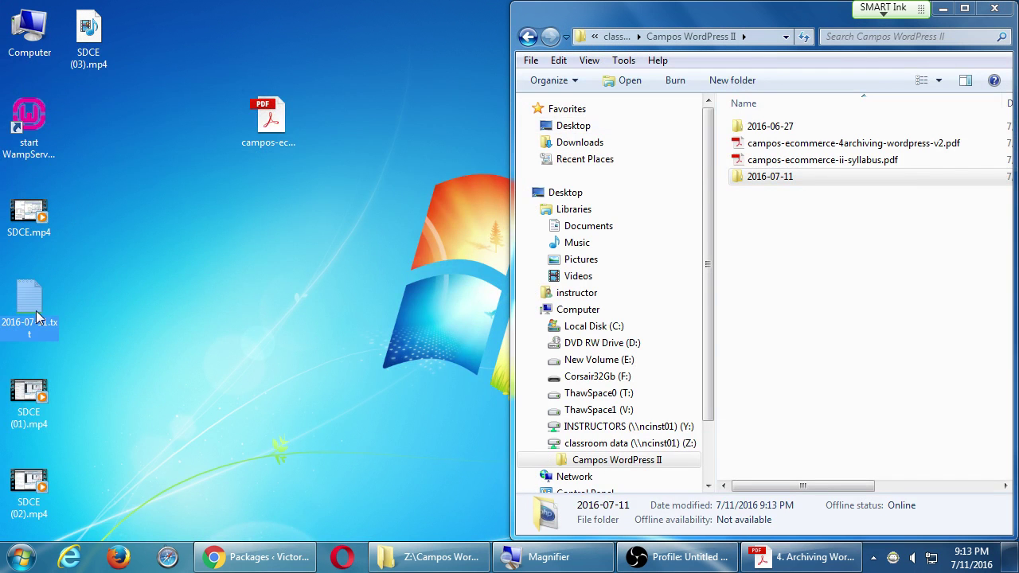
pyautogui.moveTo(40, 302); pyautogui.dragTo(766, 245)
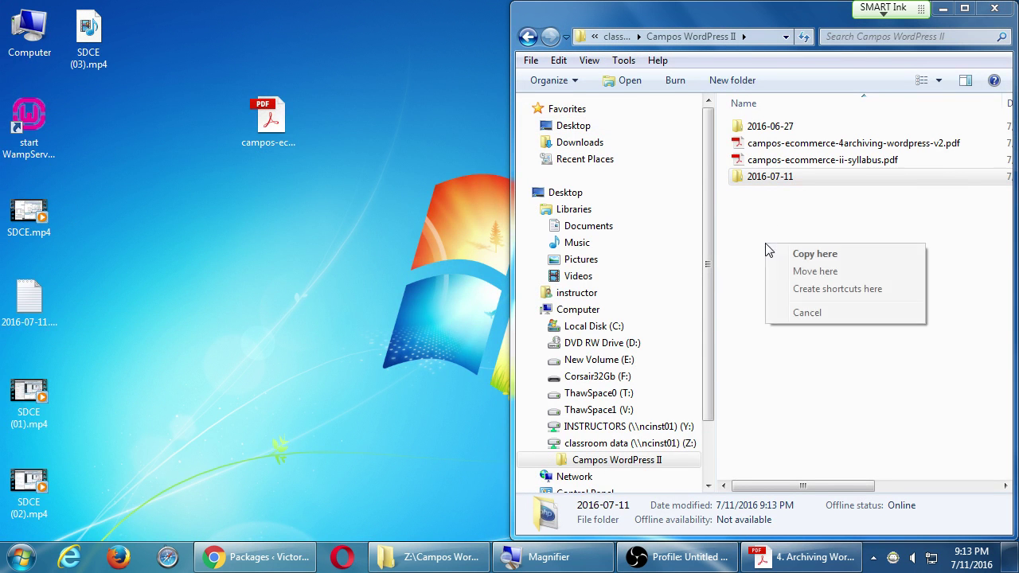
pyautogui.click(787, 256)
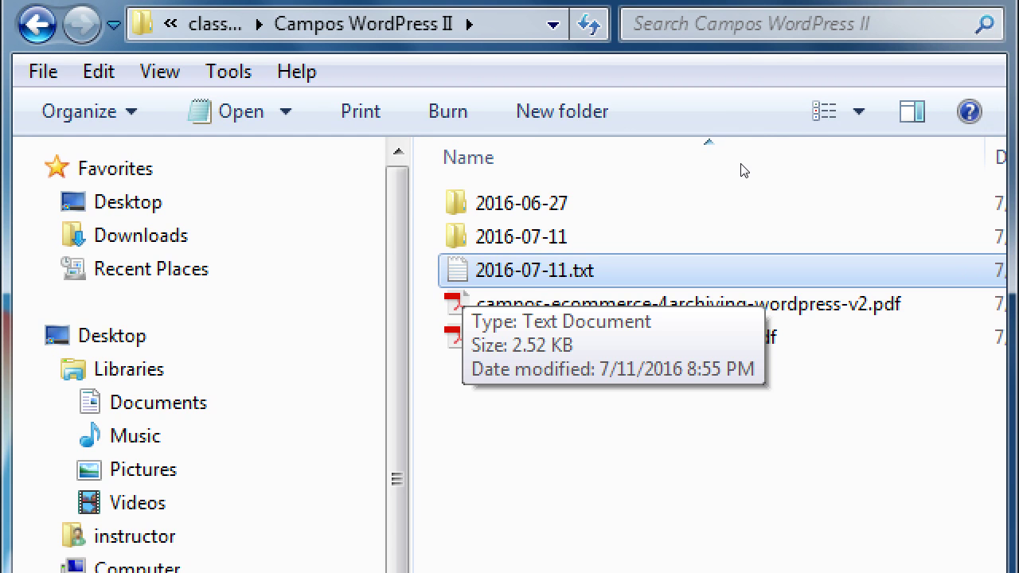
# - Check the 2016-07-11 folder's size, reset magnification and close the Campos WordPress II window
pyautogui.press('Up')
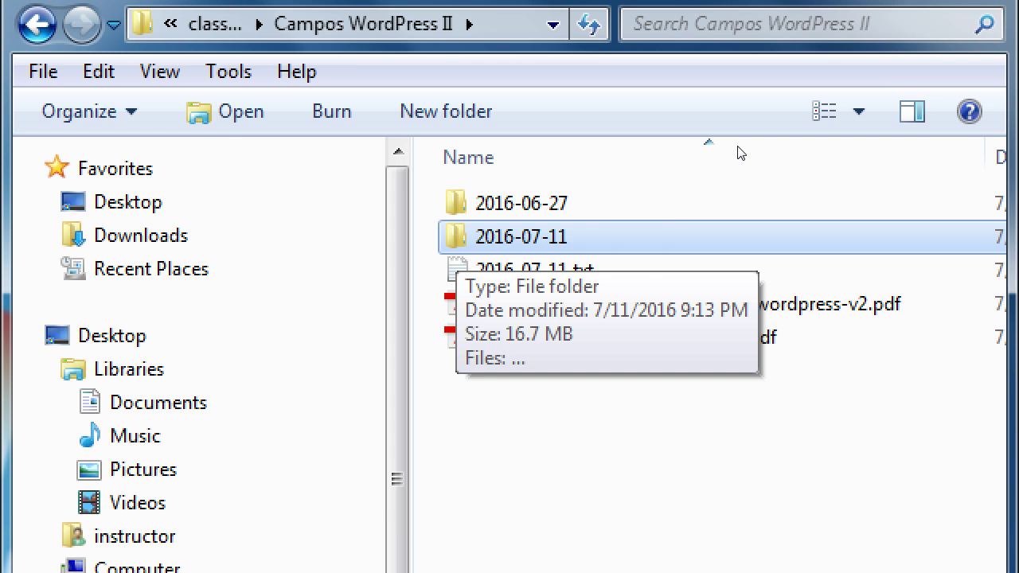
pyautogui.press('super+minus')
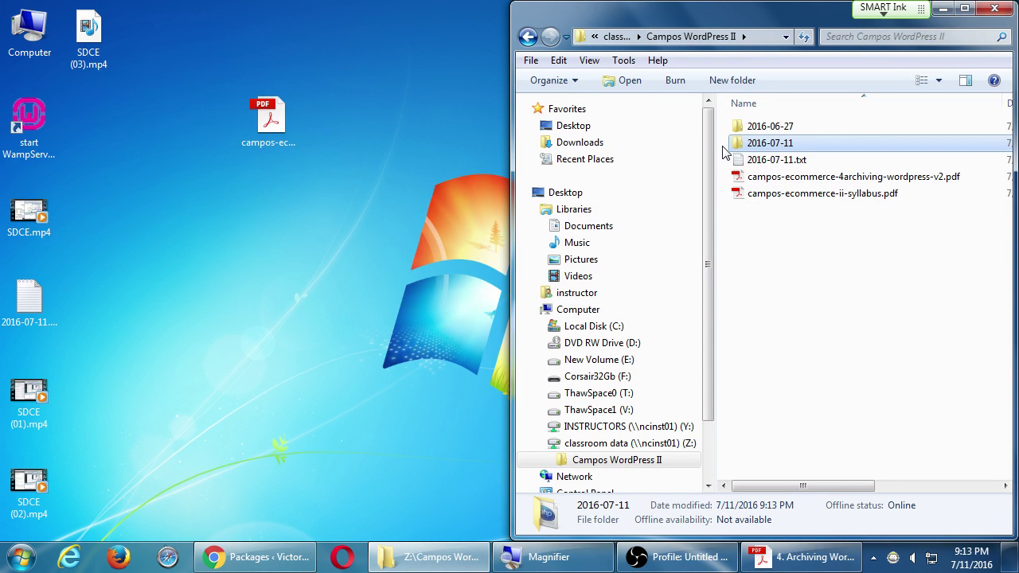
pyautogui.click(993, 8)
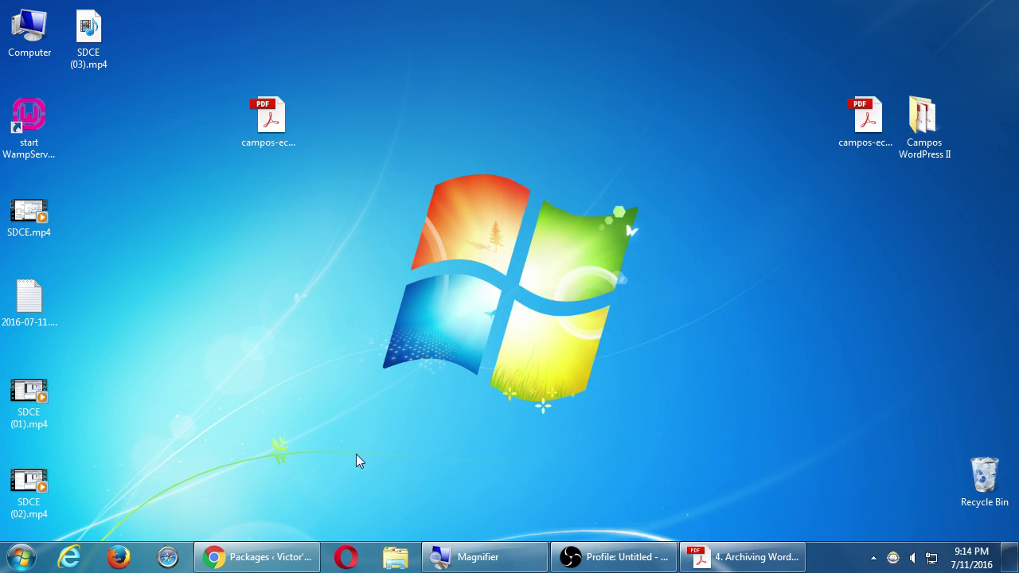
# - Restore Chrome, dismiss the downloads bar, view the Victor's Bakery home page, then close Chrome
pyautogui.click(279, 555)
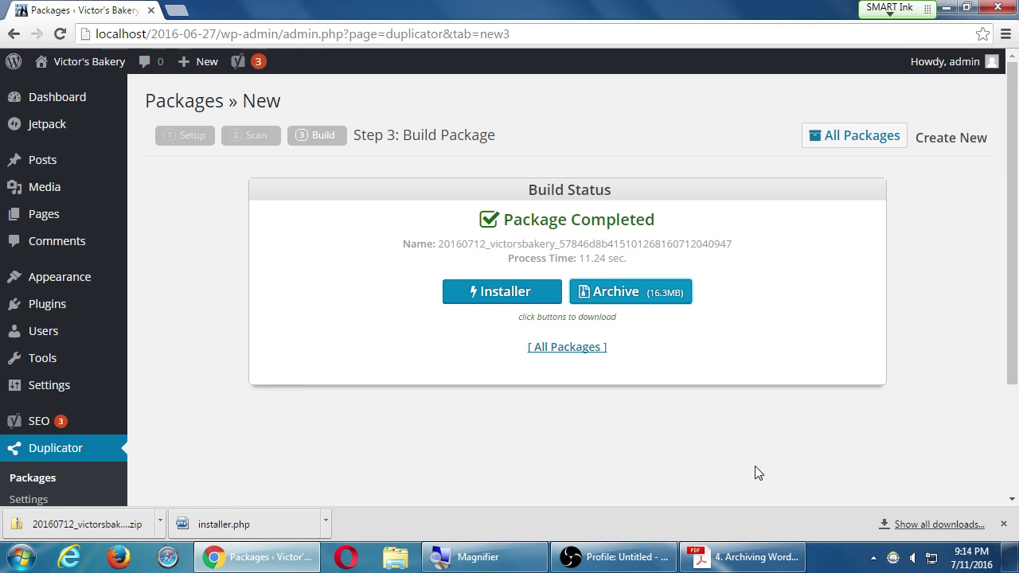
pyautogui.click(1002, 523)
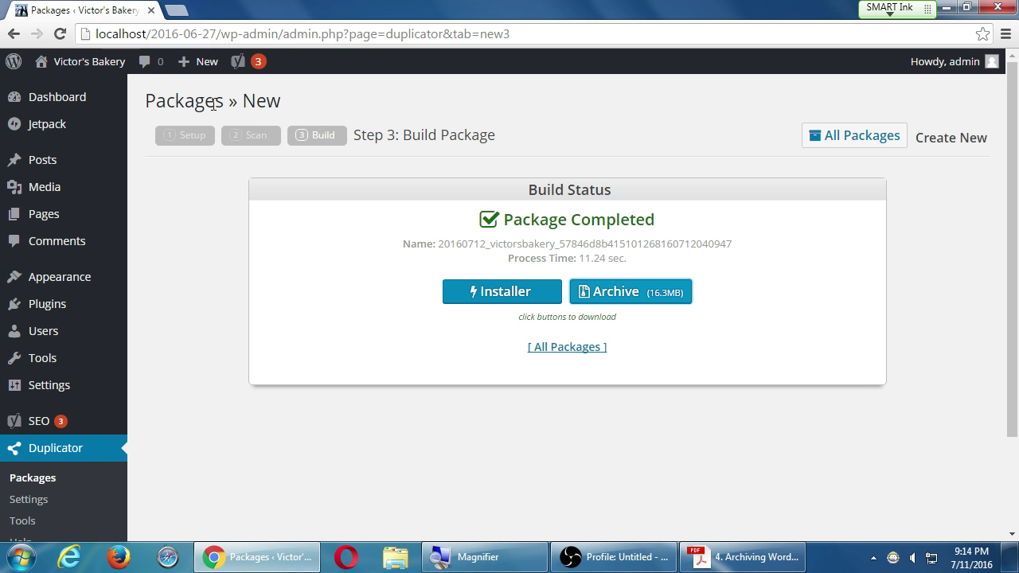
pyautogui.moveTo(72, 98)
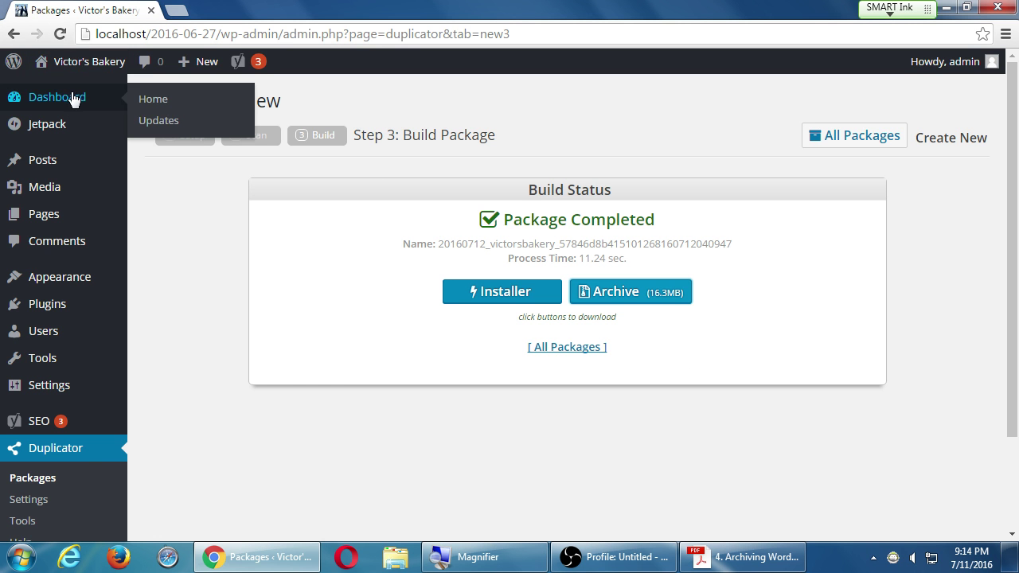
pyautogui.click(87, 68)
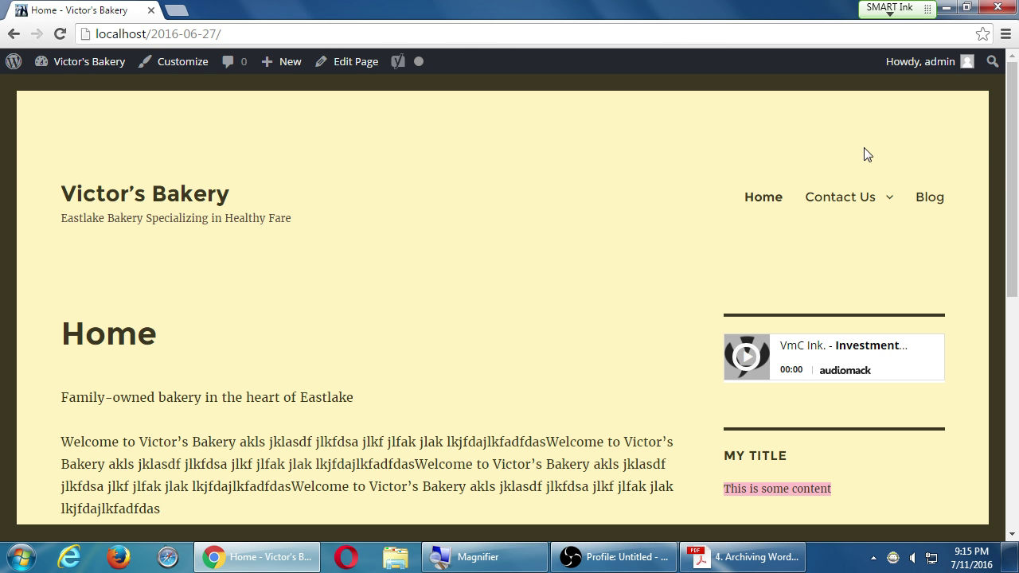
pyautogui.click(1012, 7)
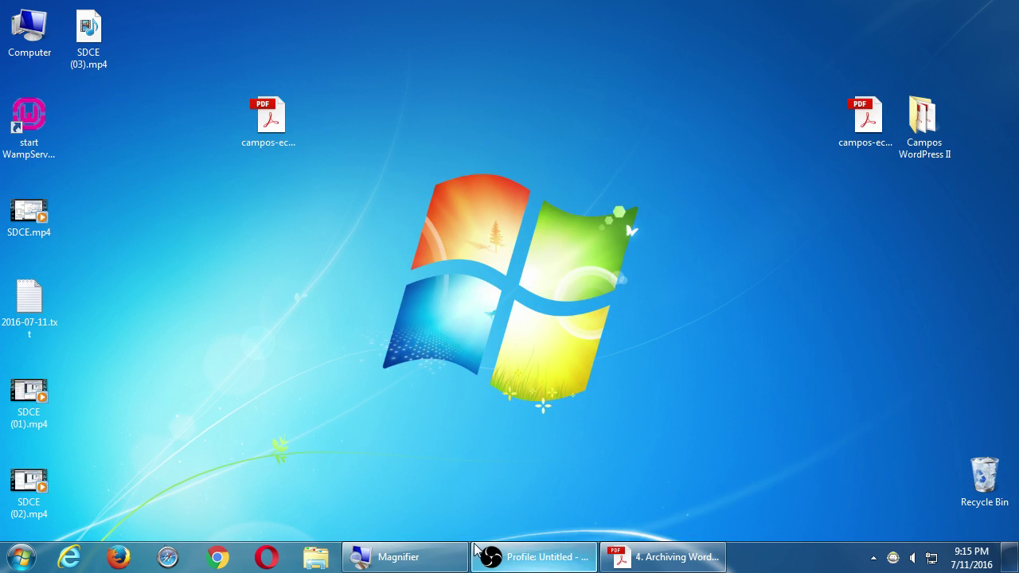